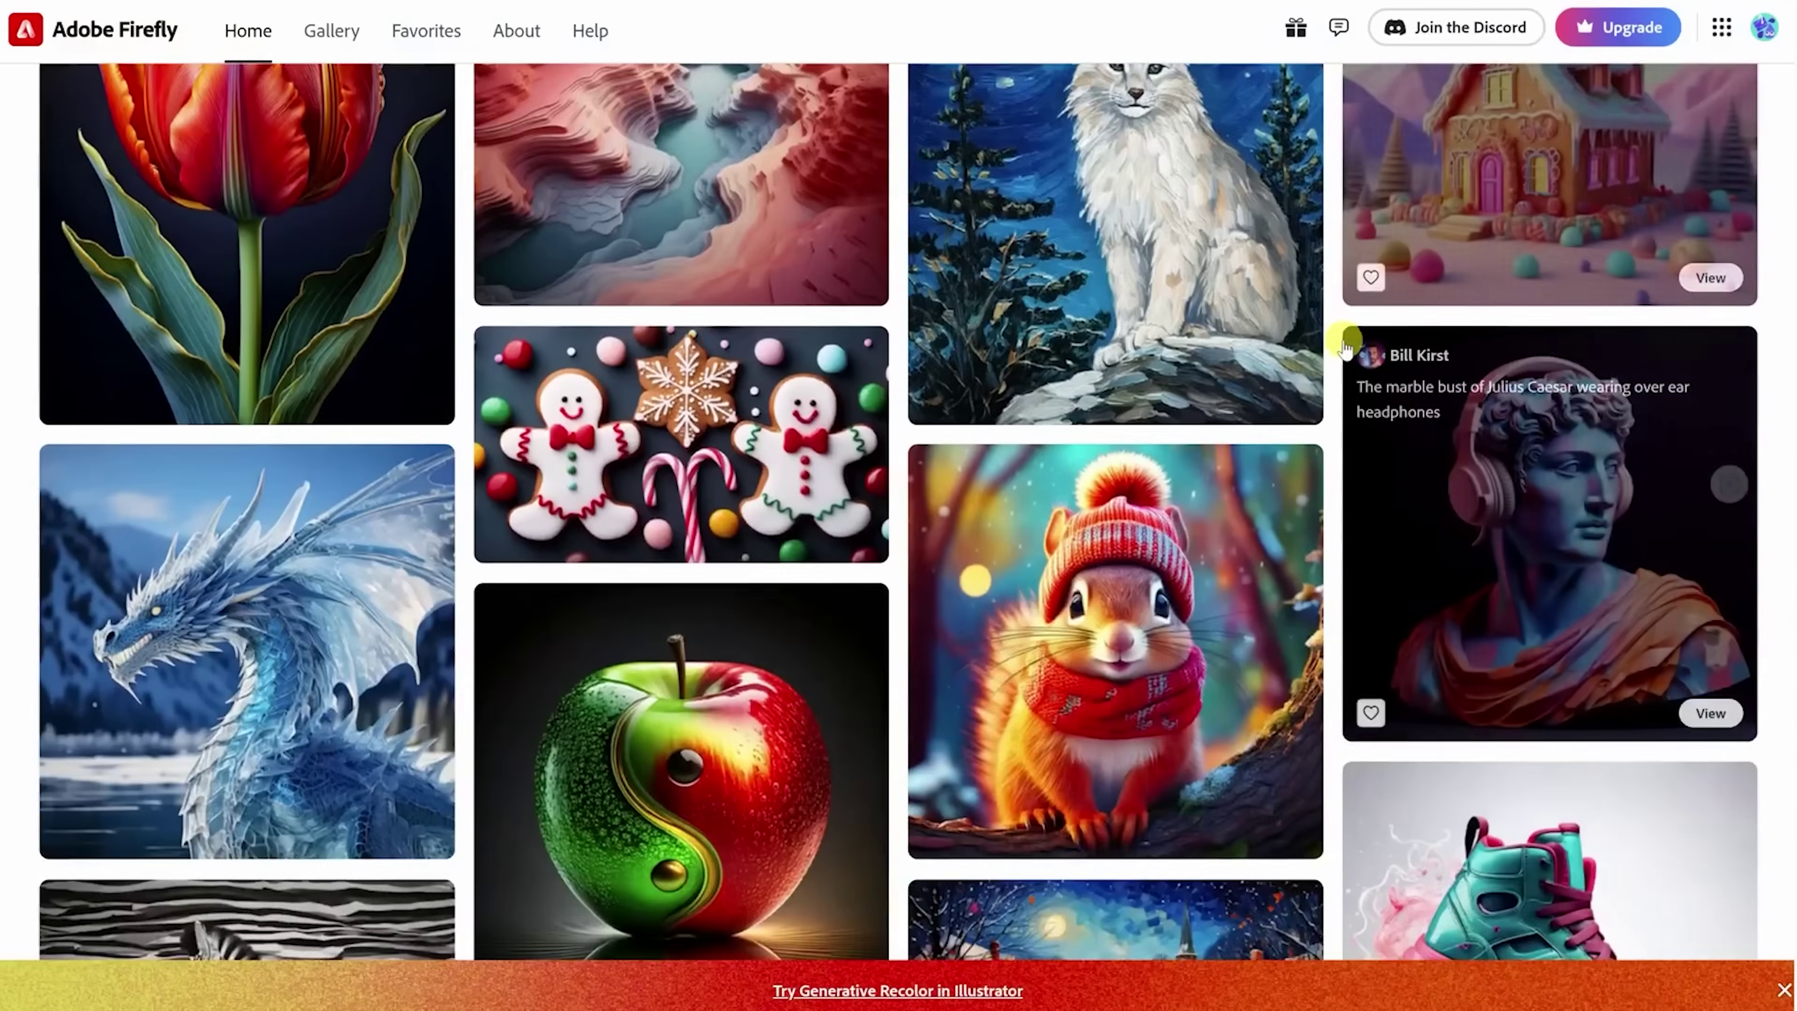
- Scrub the preview to later scenes, then lower the horror music track to -33.9dB
{"action": "scroll", "coordinate": [1346, 347], "scroll_direction": "down", "scroll_amount": 2}
{"action": "scroll", "coordinate": [1331, 370], "scroll_direction": "down", "scroll_amount": 3}
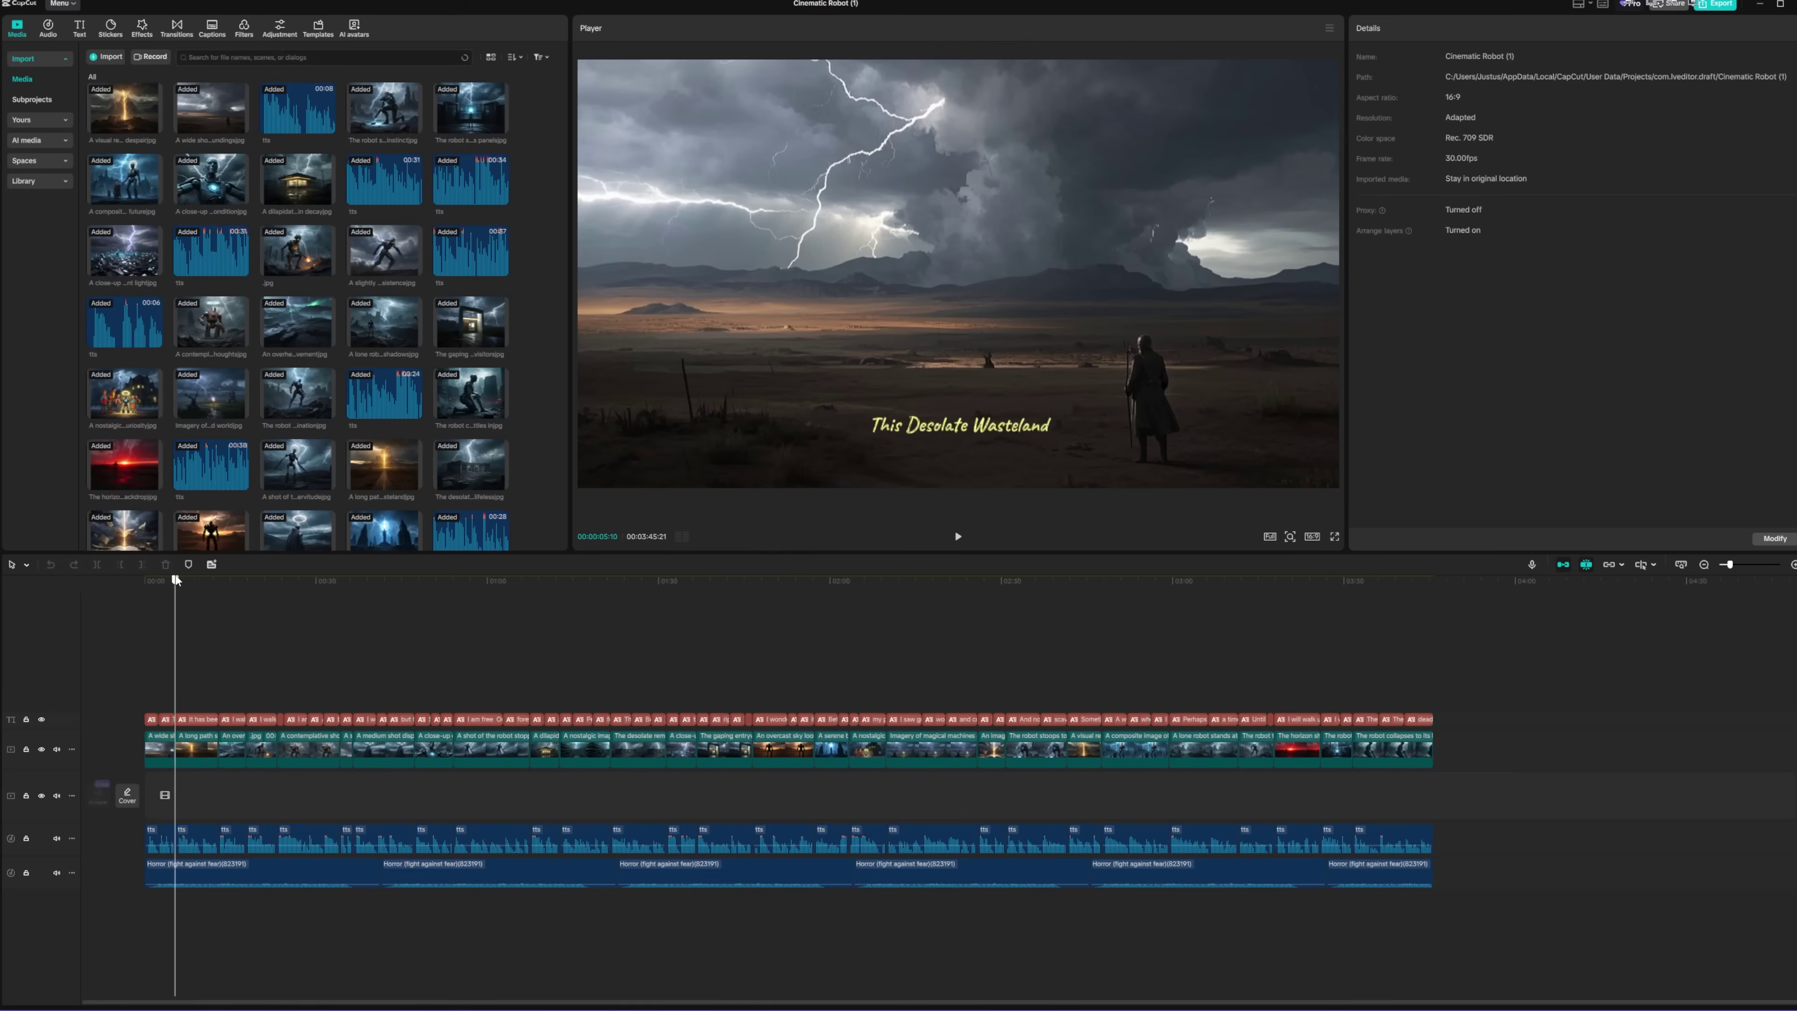
{"action": "left_click_drag", "start_coordinate": [177, 579], "coordinate": [257, 579]}
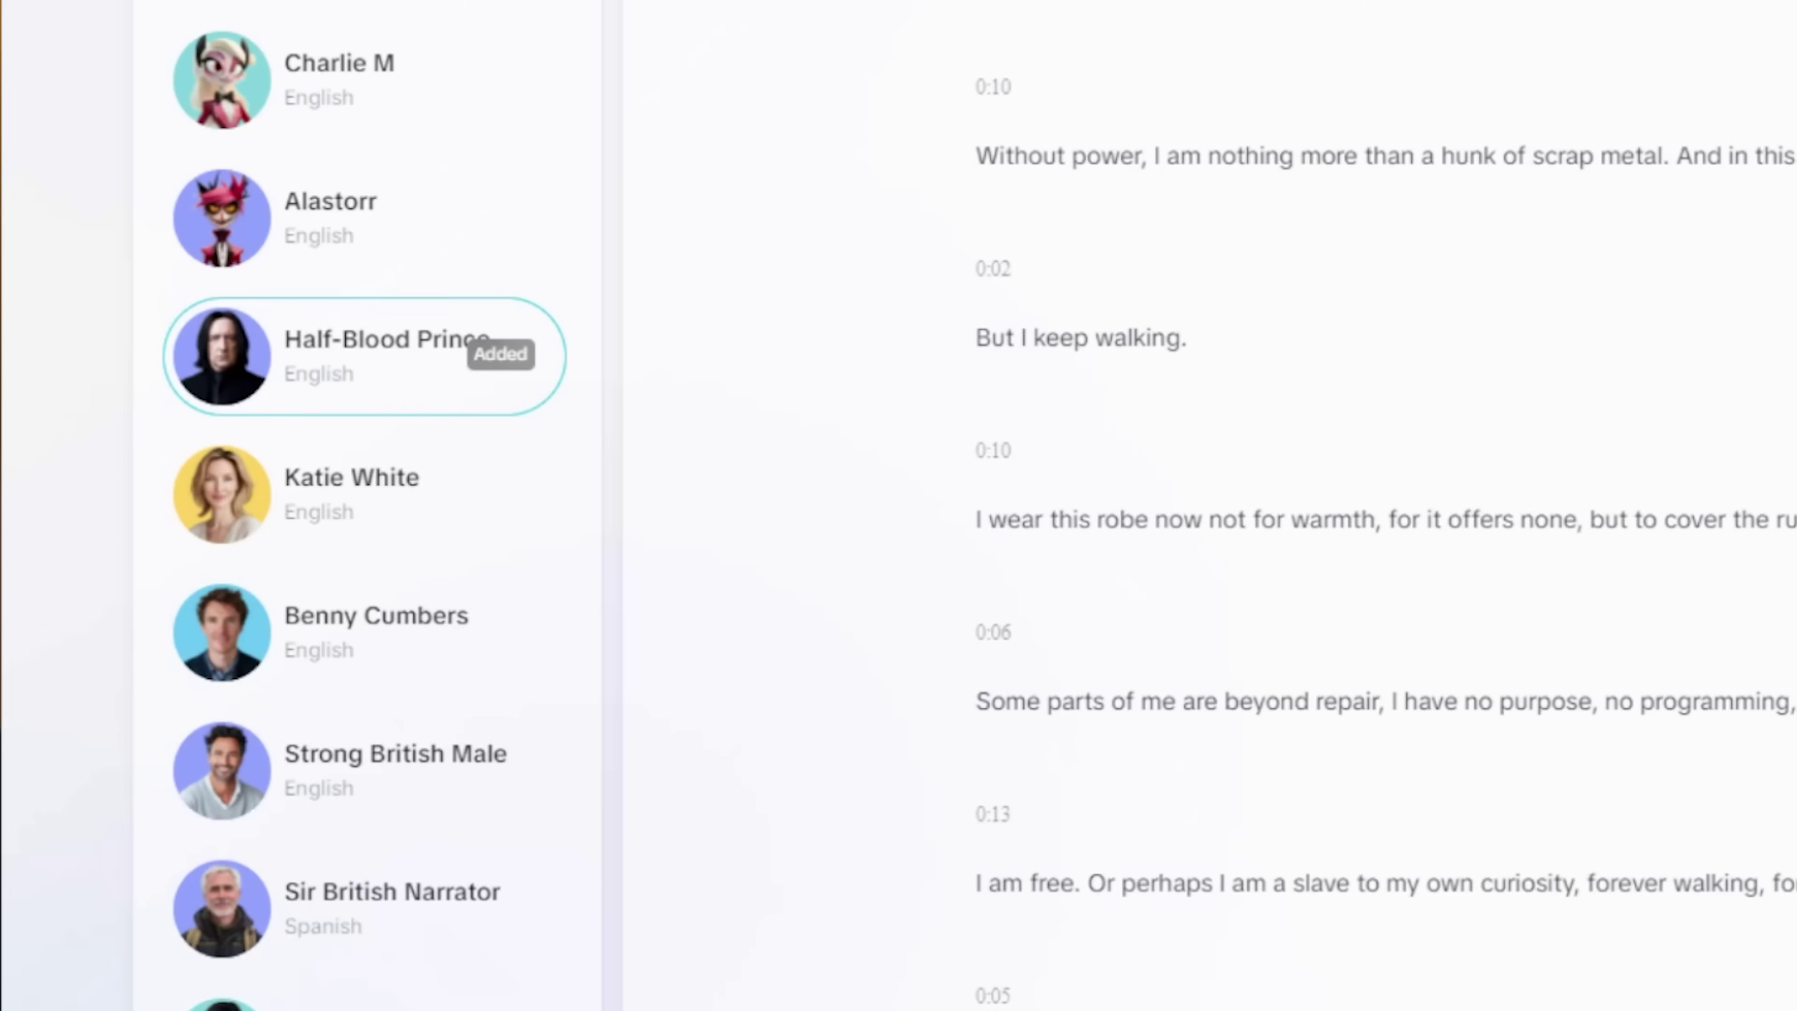
{"action": "scroll", "coordinate": [1380, 567], "scroll_direction": "down", "scroll_amount": 2}
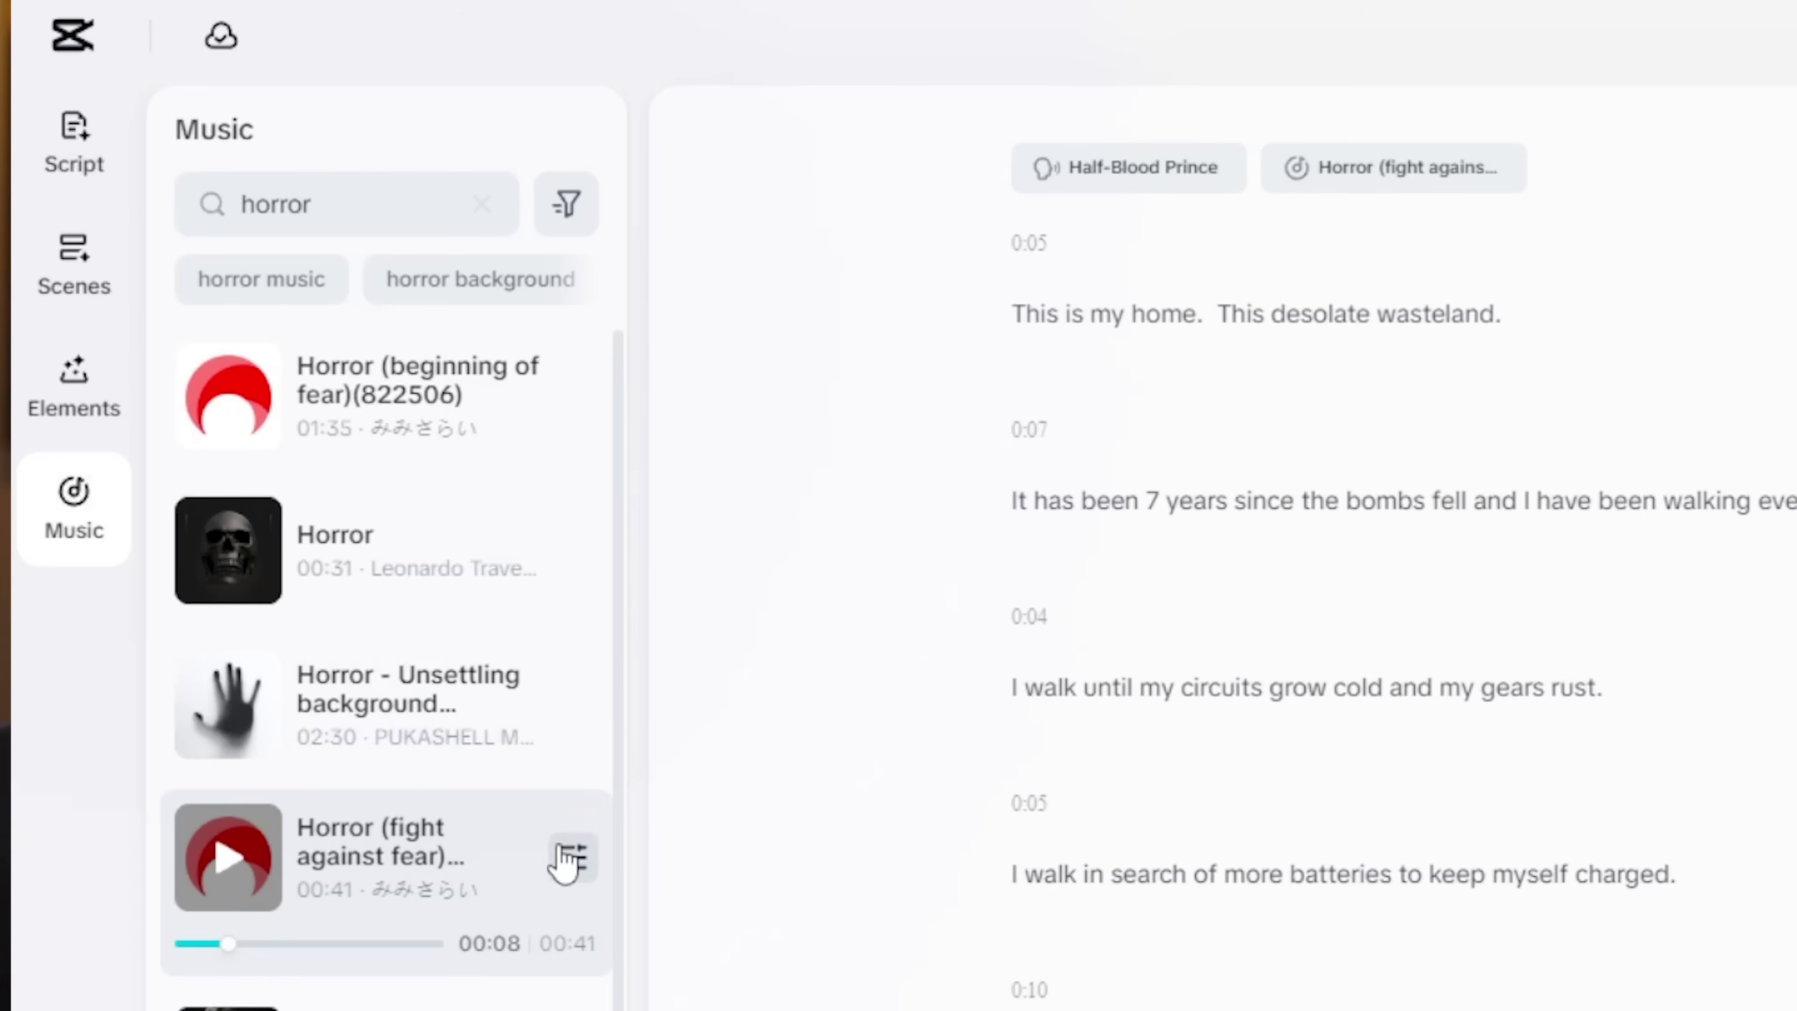
{"action": "left_click", "coordinate": [569, 858]}
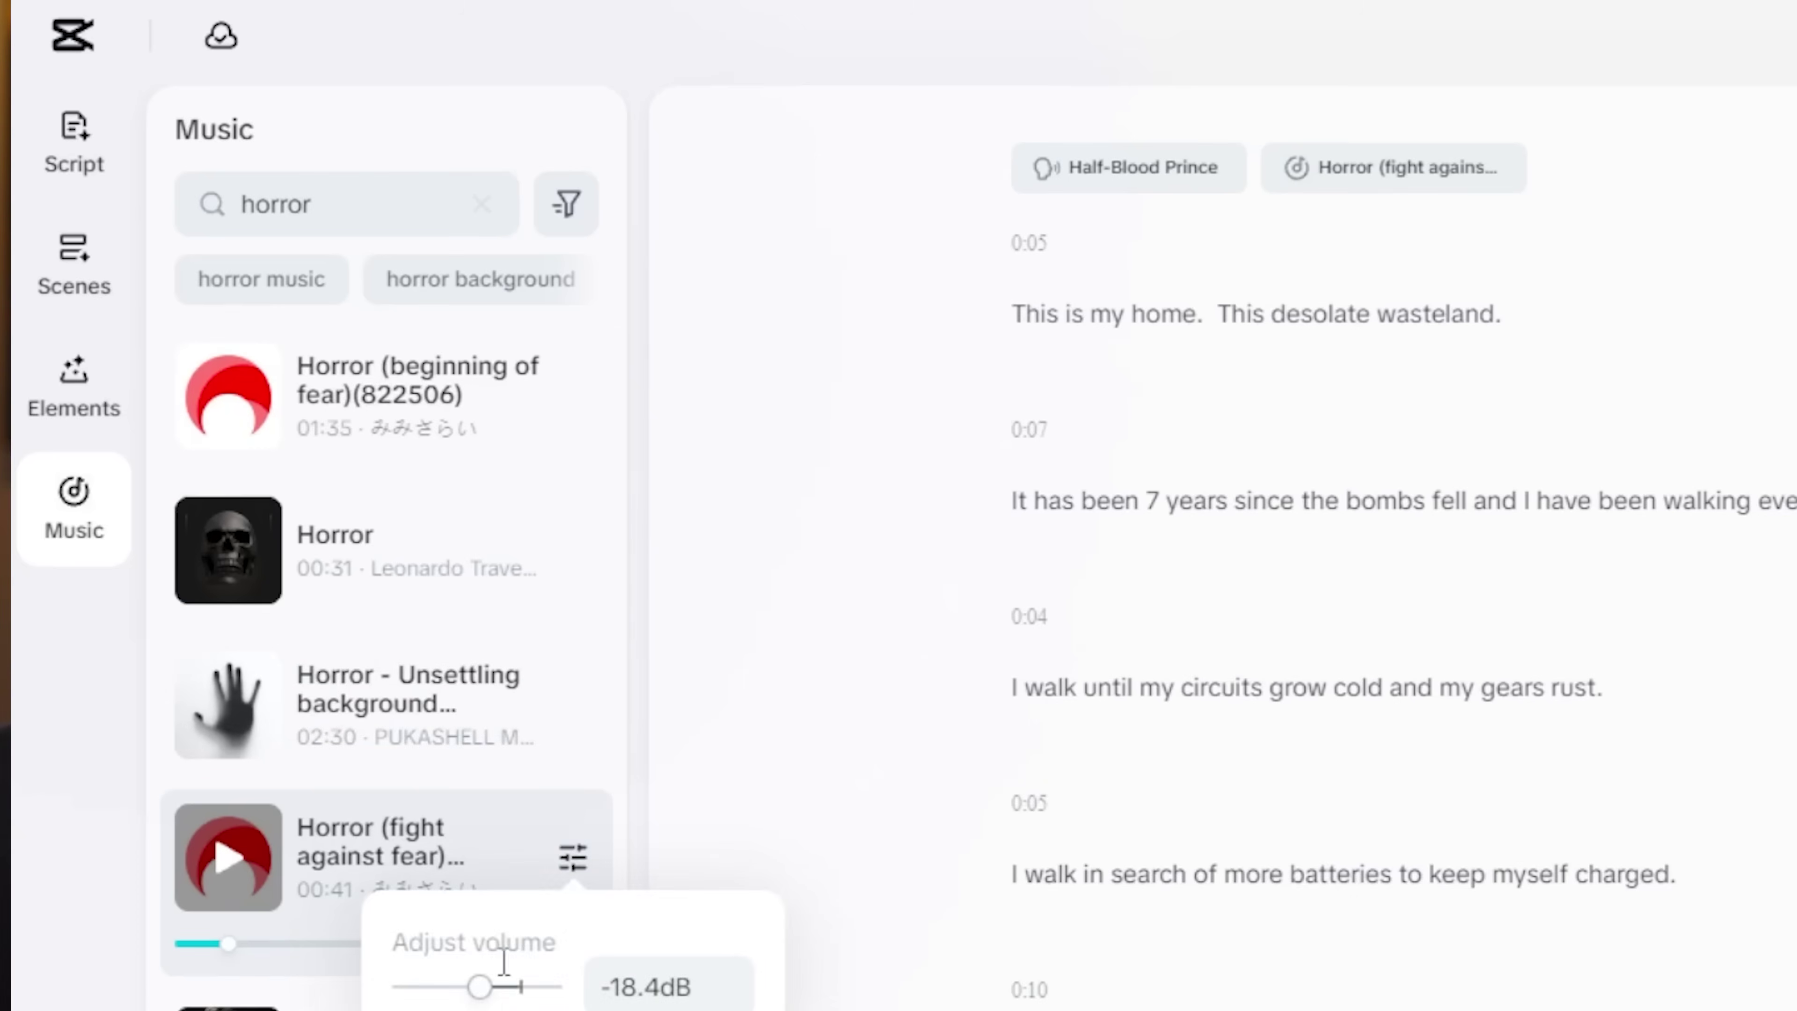
{"action": "left_click_drag", "start_coordinate": [486, 992], "coordinate": [453, 991]}
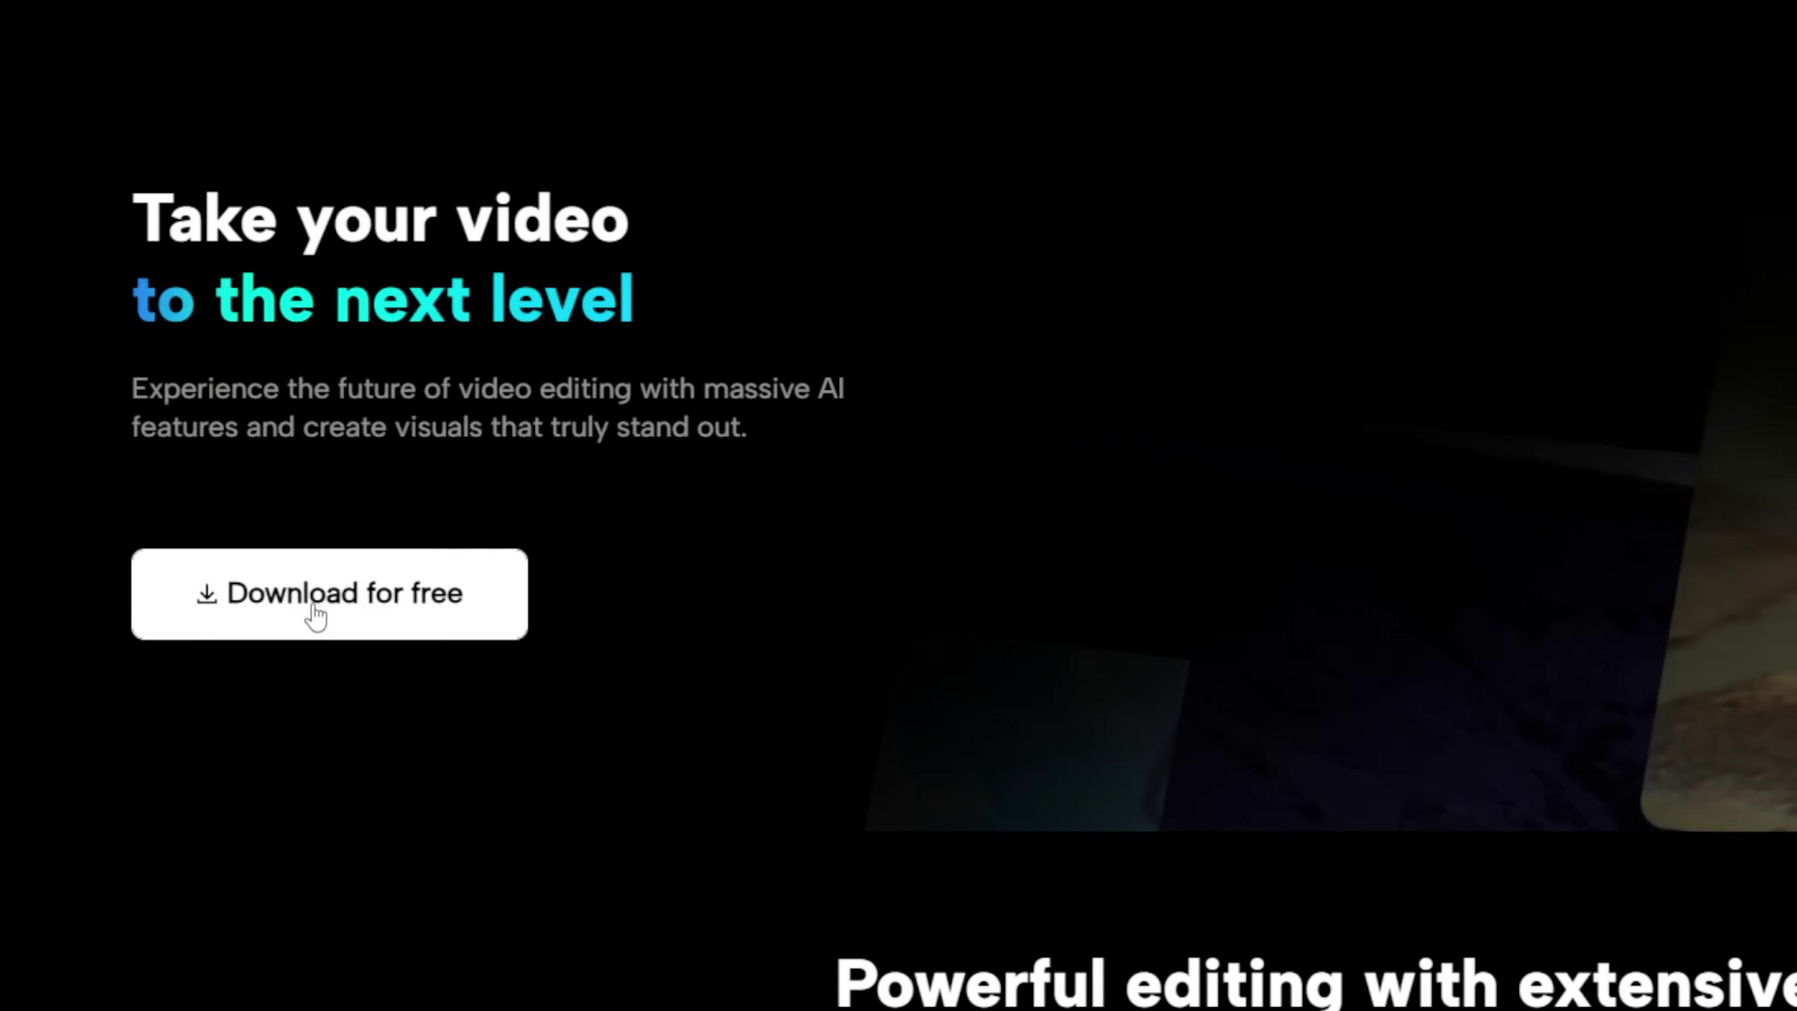
- Start the free CapCut download, then open the AI video maker's Avatar video options
{"action": "left_click", "coordinate": [191, 497]}
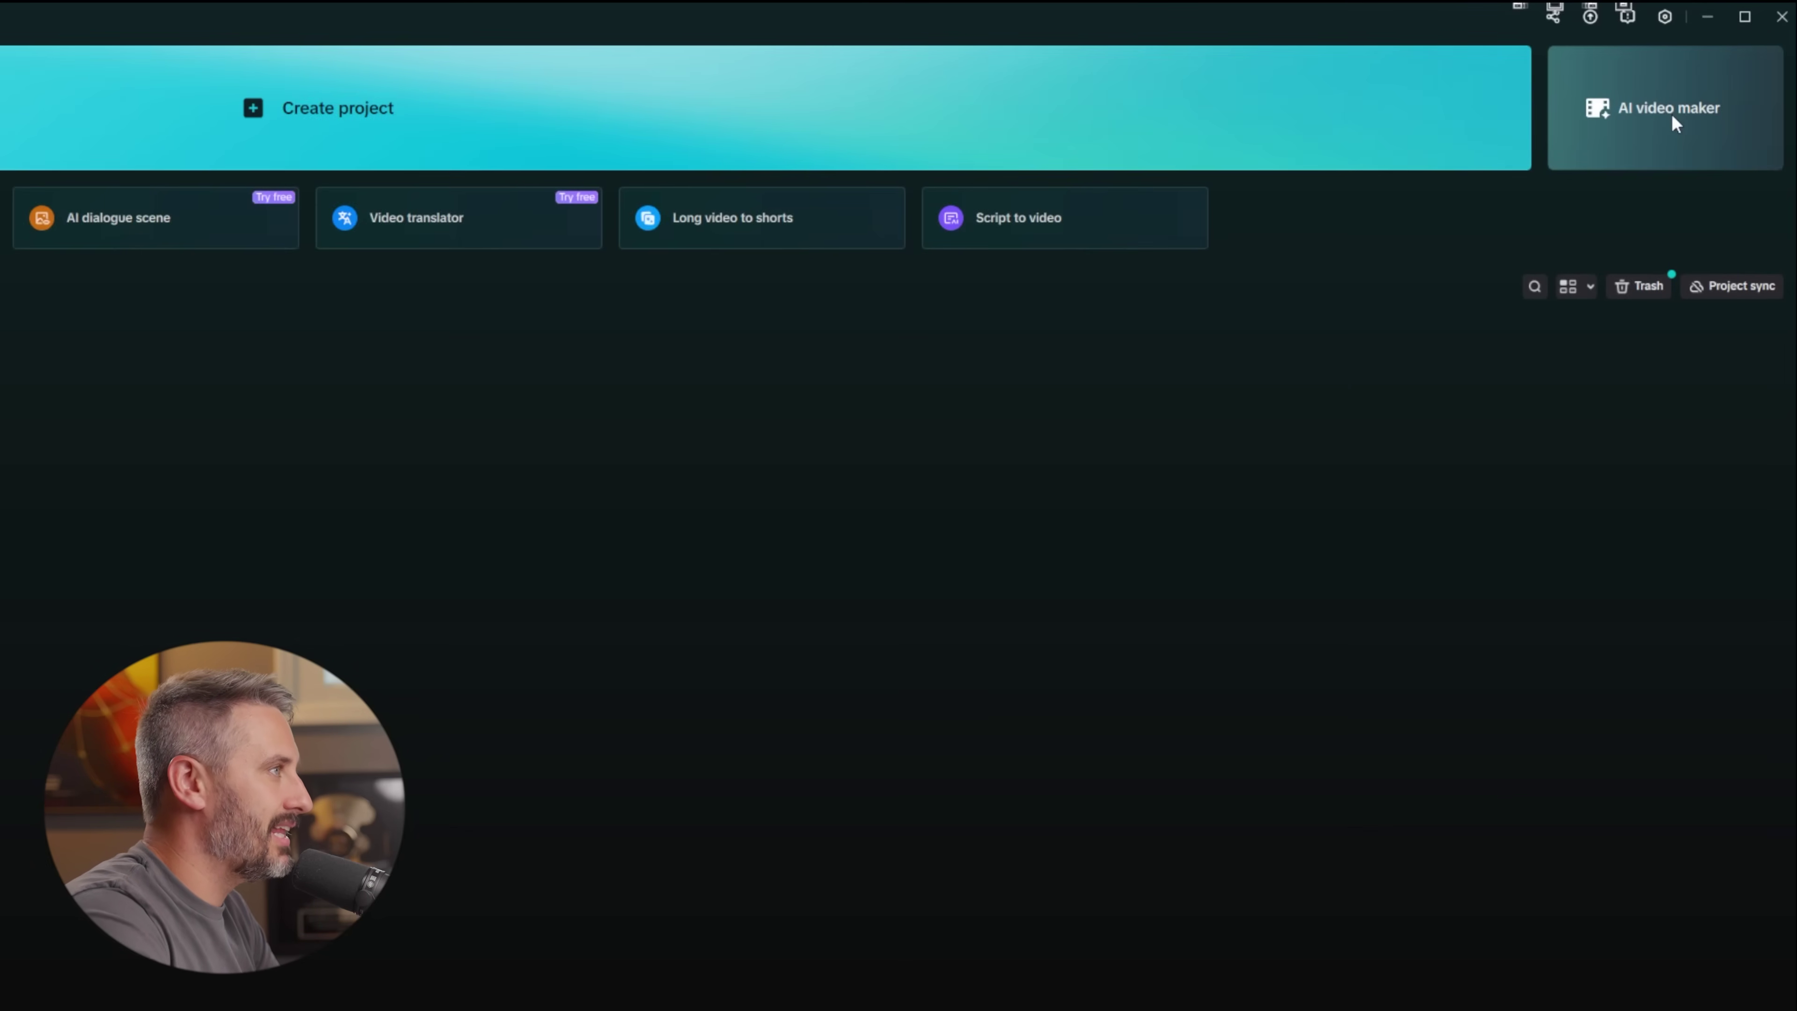
{"action": "left_click", "coordinate": [1669, 114]}
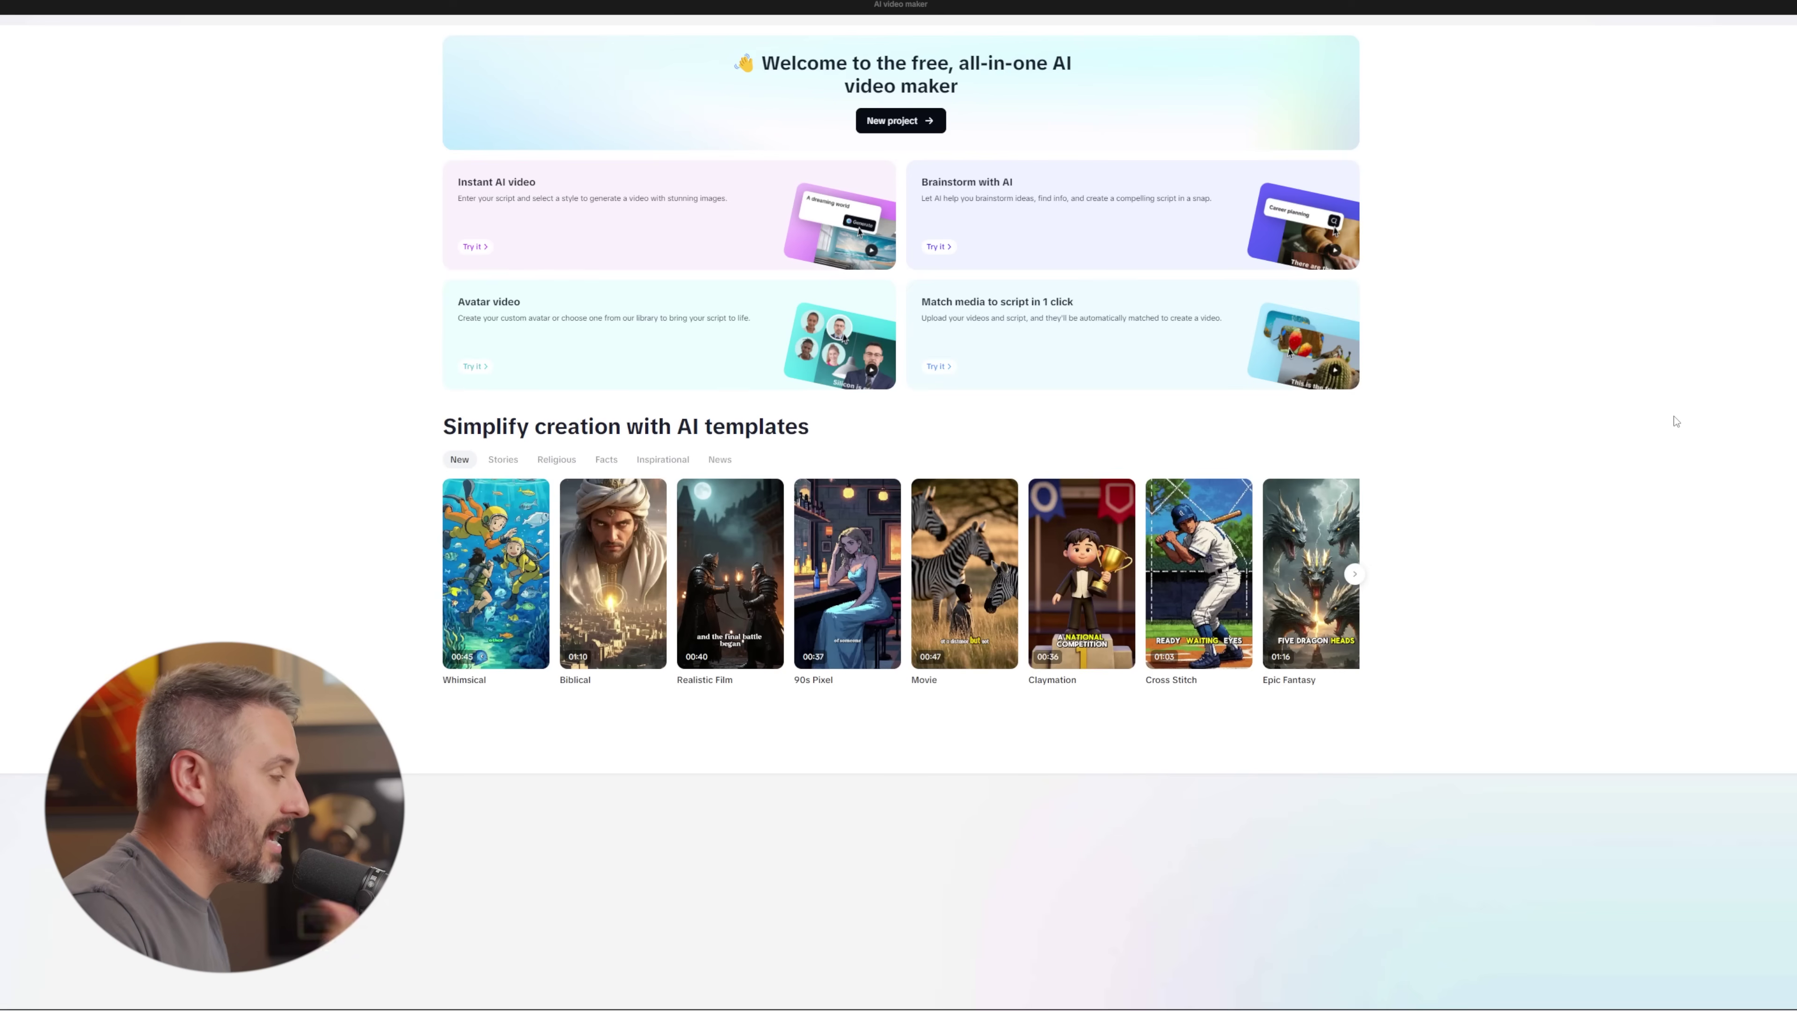
{"action": "mouse_move", "coordinate": [819, 529]}
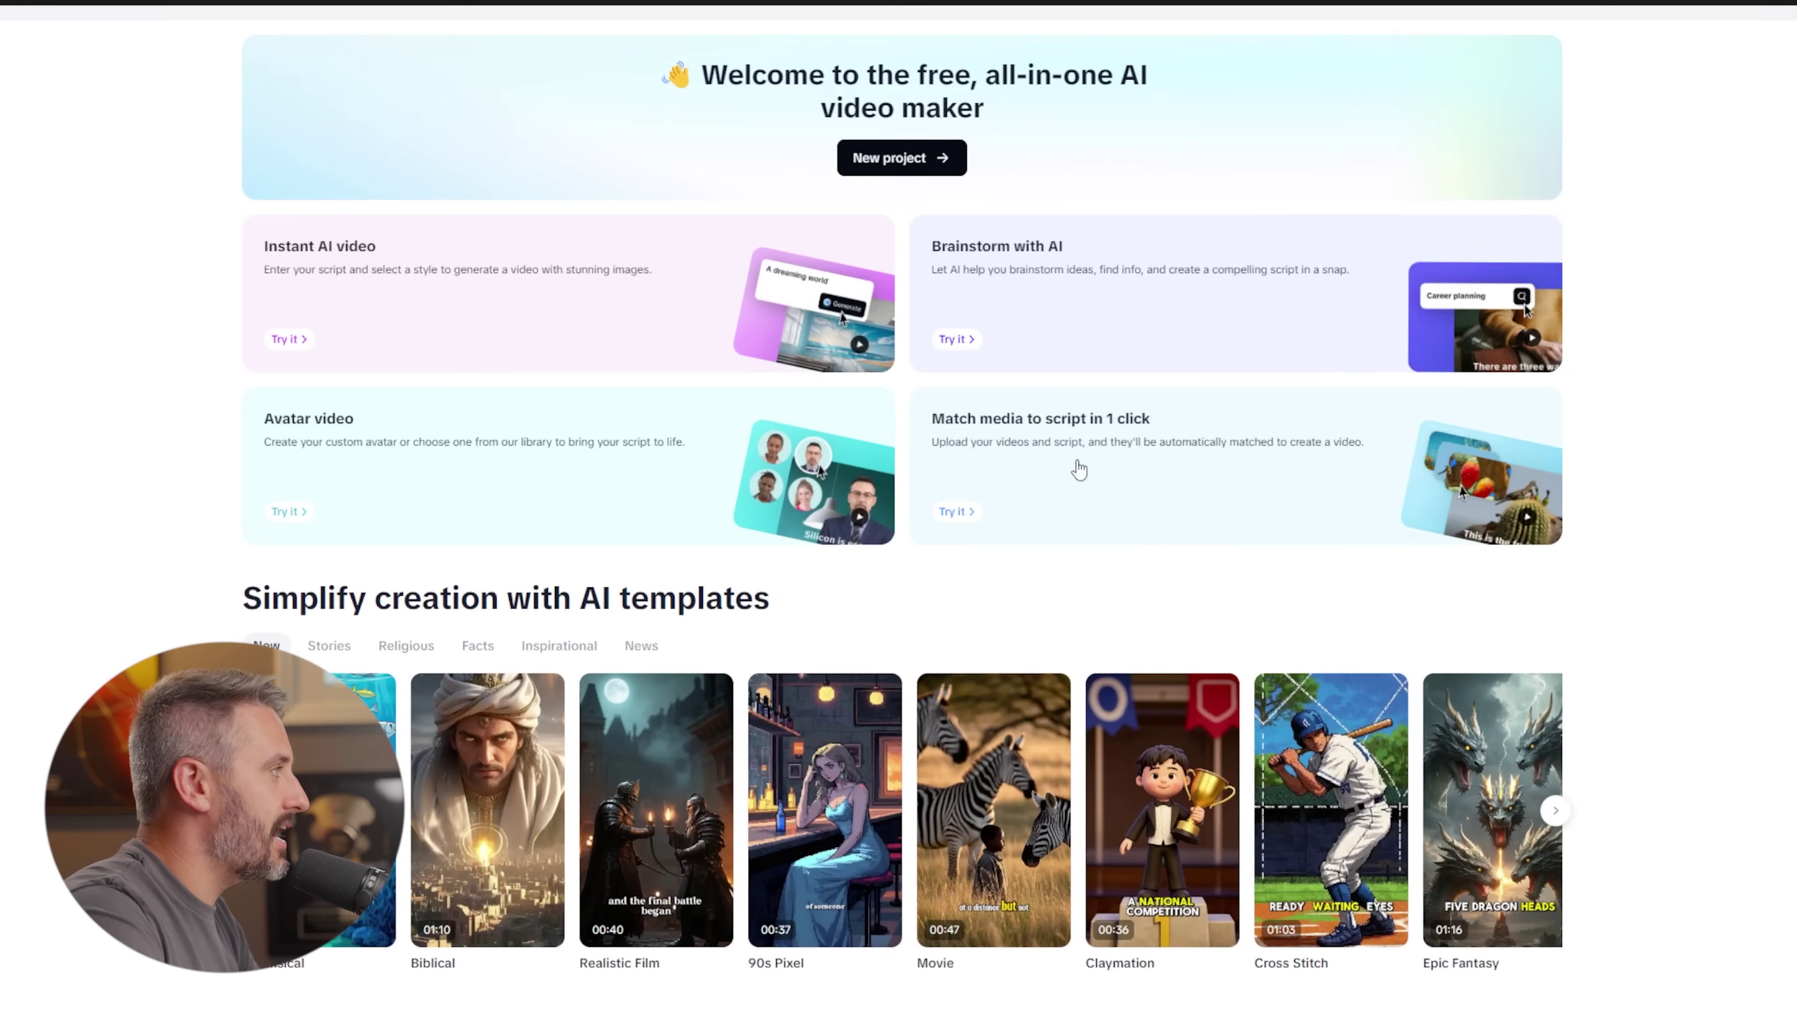
{"action": "left_click", "coordinate": [454, 450]}
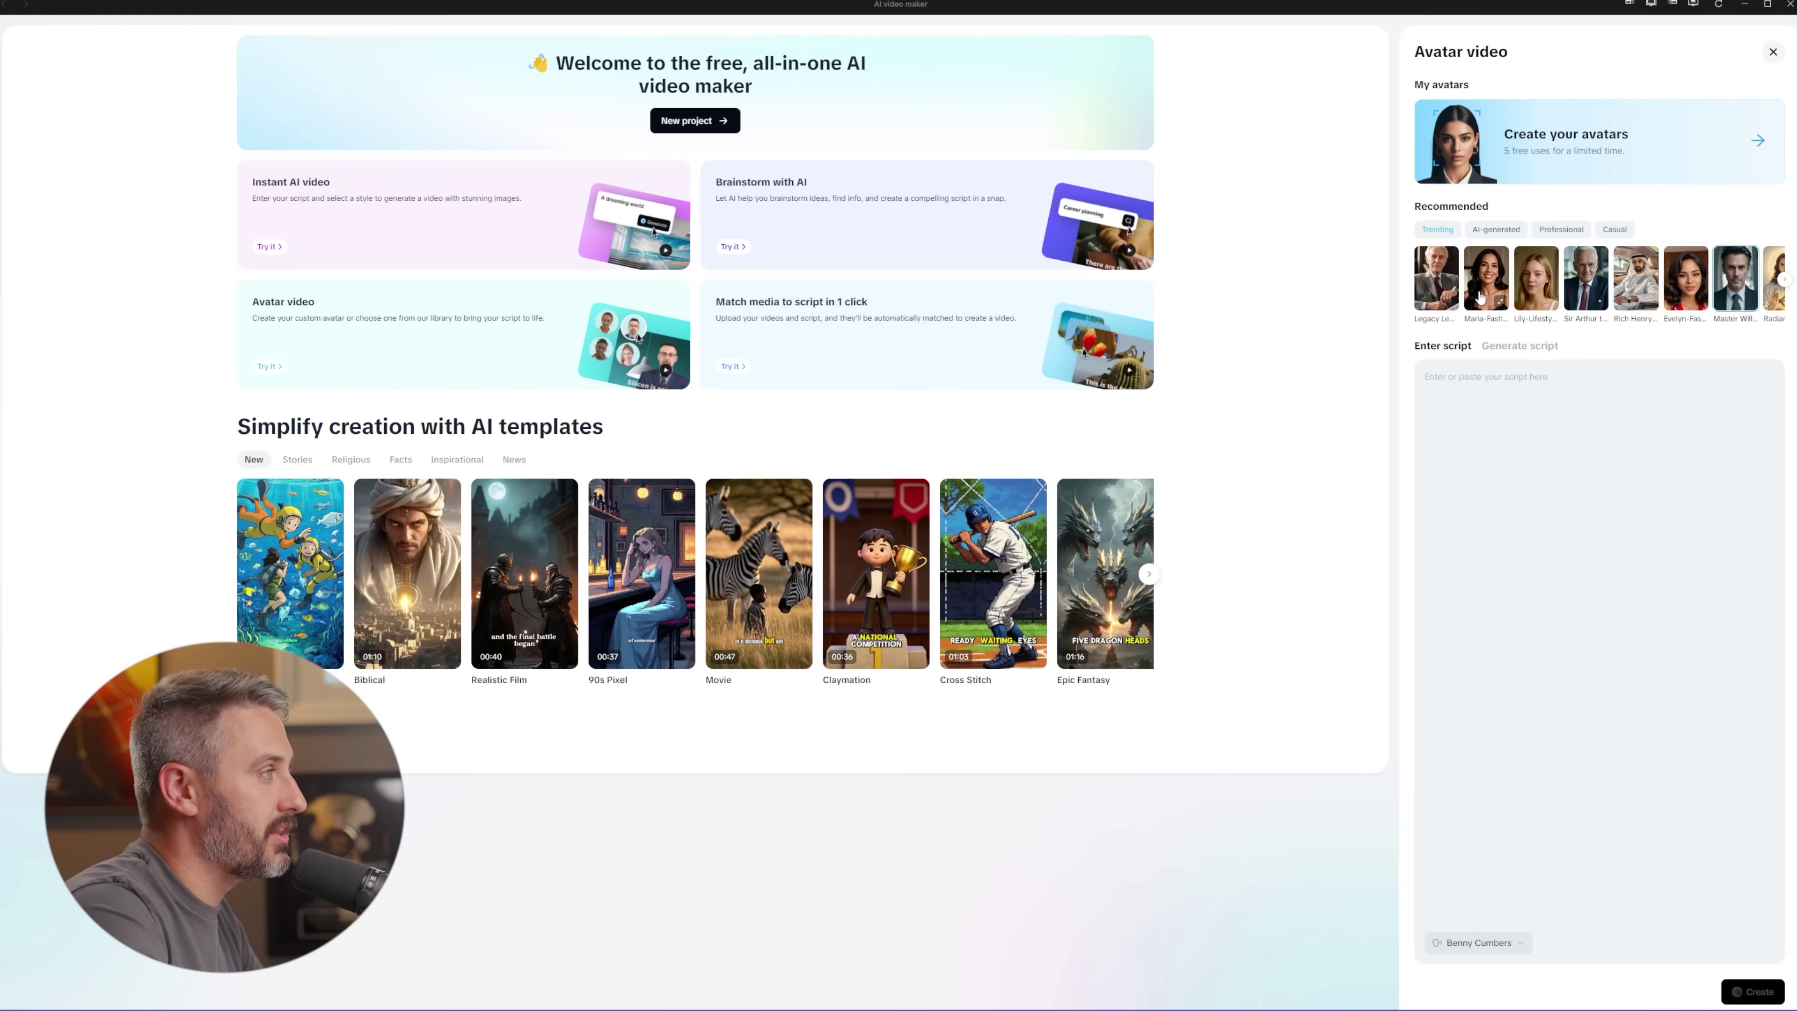
{"action": "left_click", "coordinate": [1502, 306]}
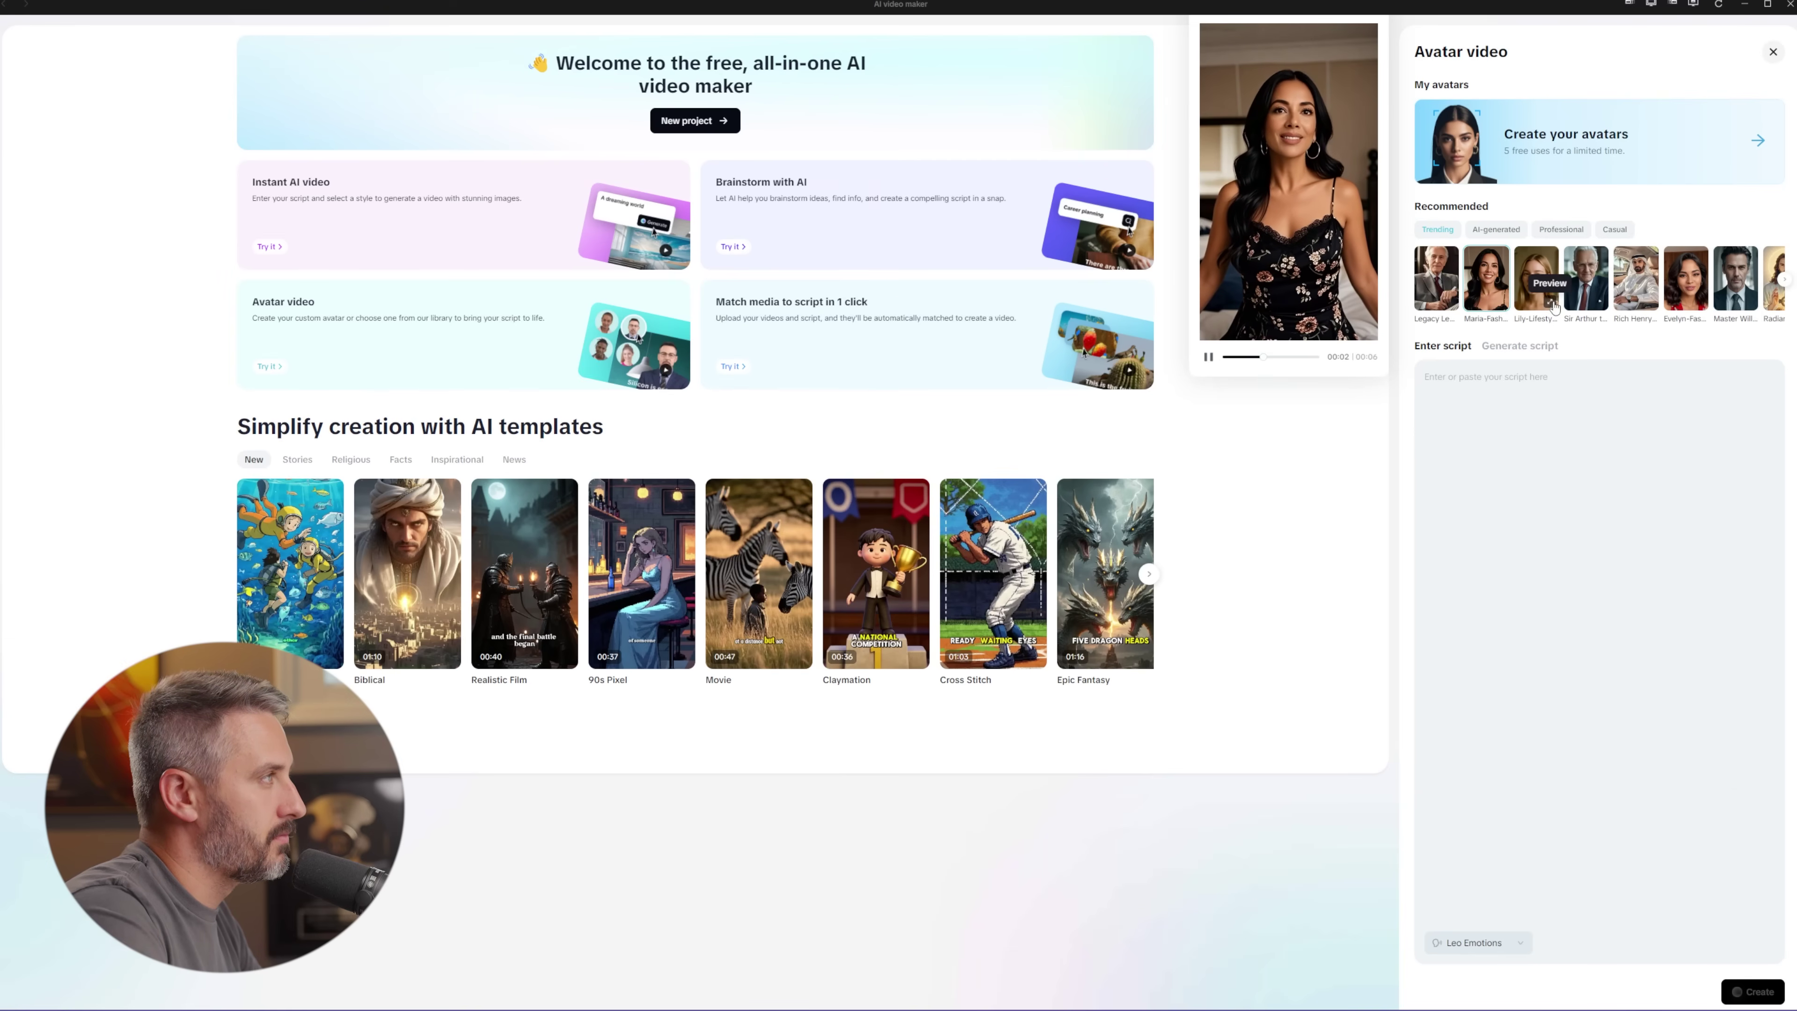
{"action": "key", "text": "Escape"}
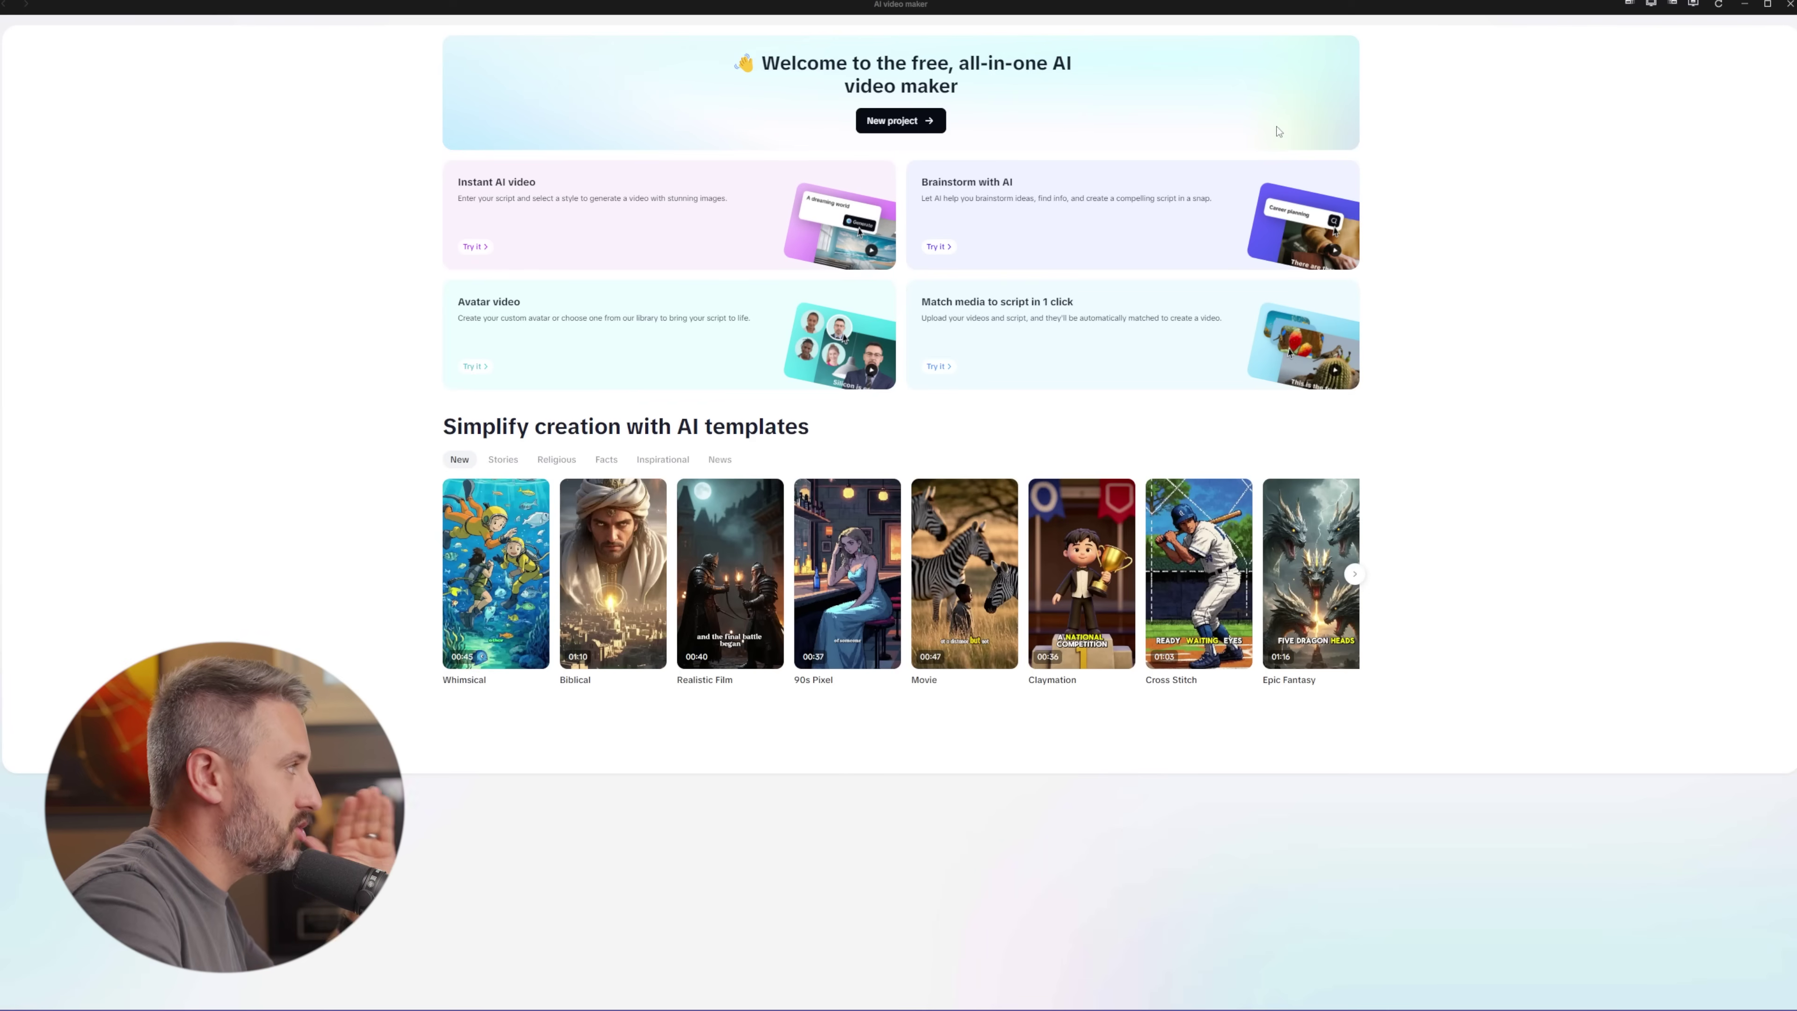
- Start a new project script, settle on a 3 min duration, and expand Mimic writing style
{"action": "left_click", "coordinate": [918, 124]}
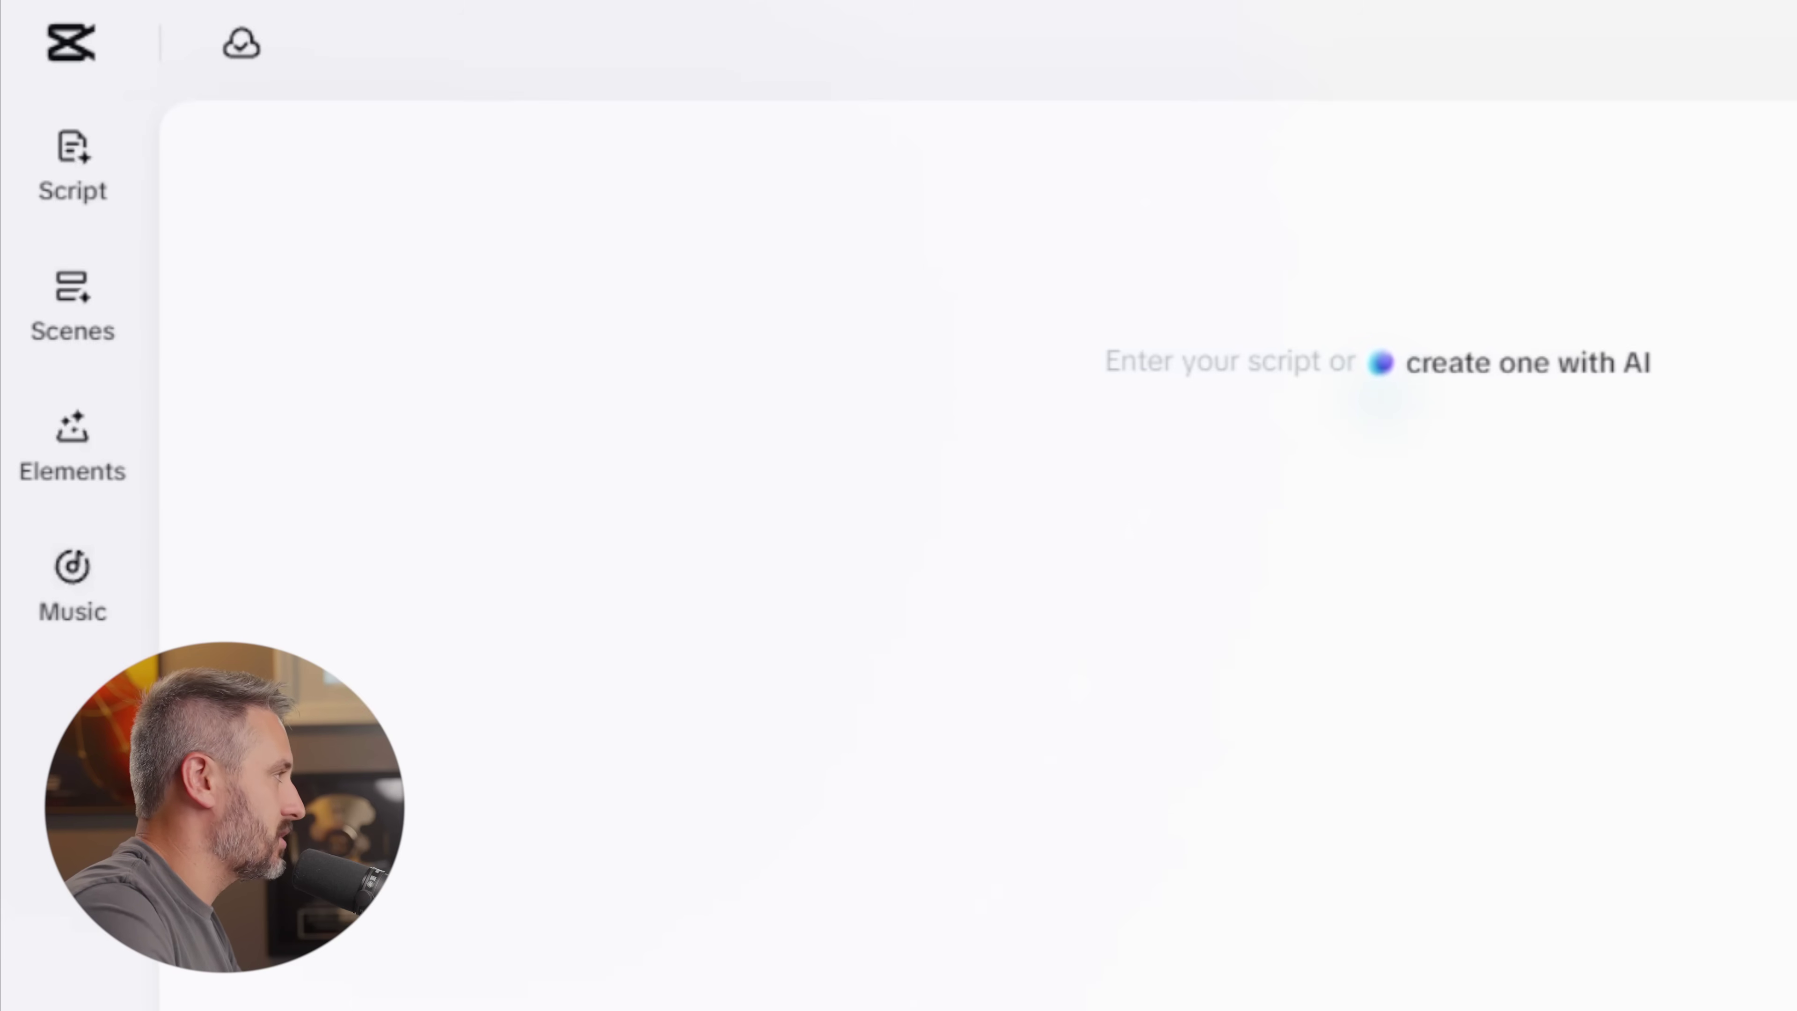
{"action": "left_click", "coordinate": [60, 173]}
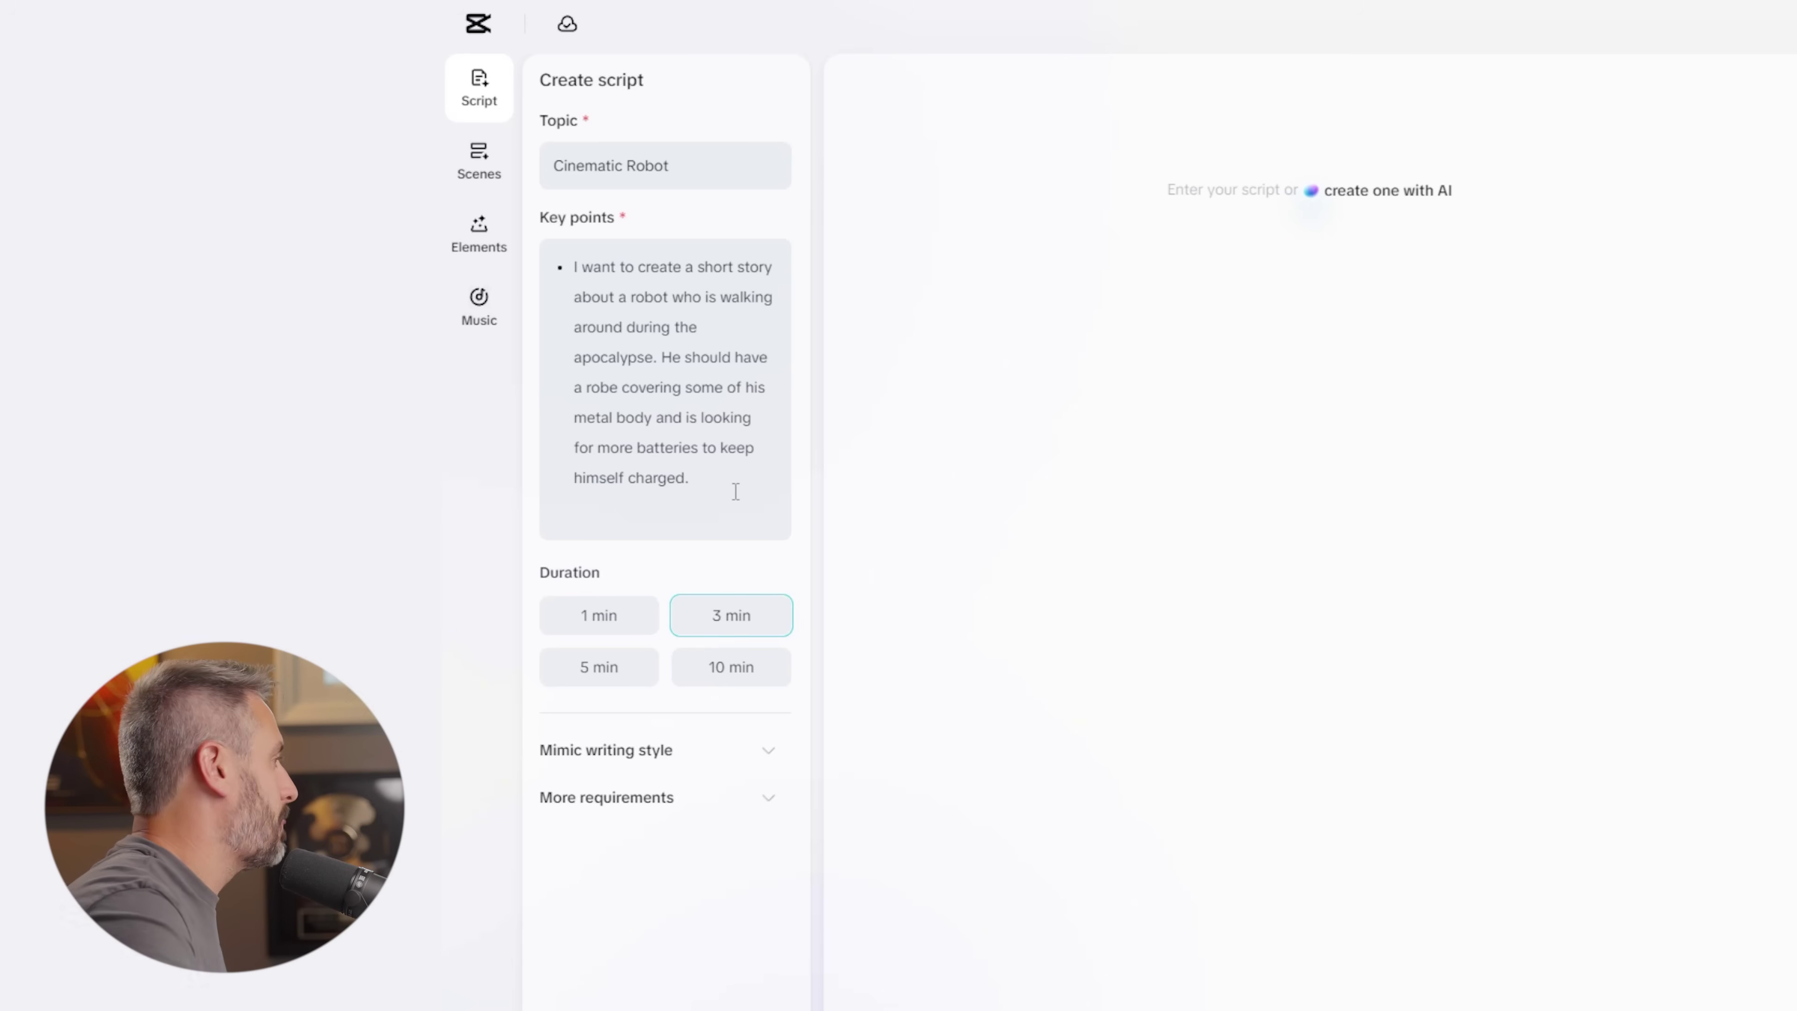
{"action": "left_click", "coordinate": [598, 629]}
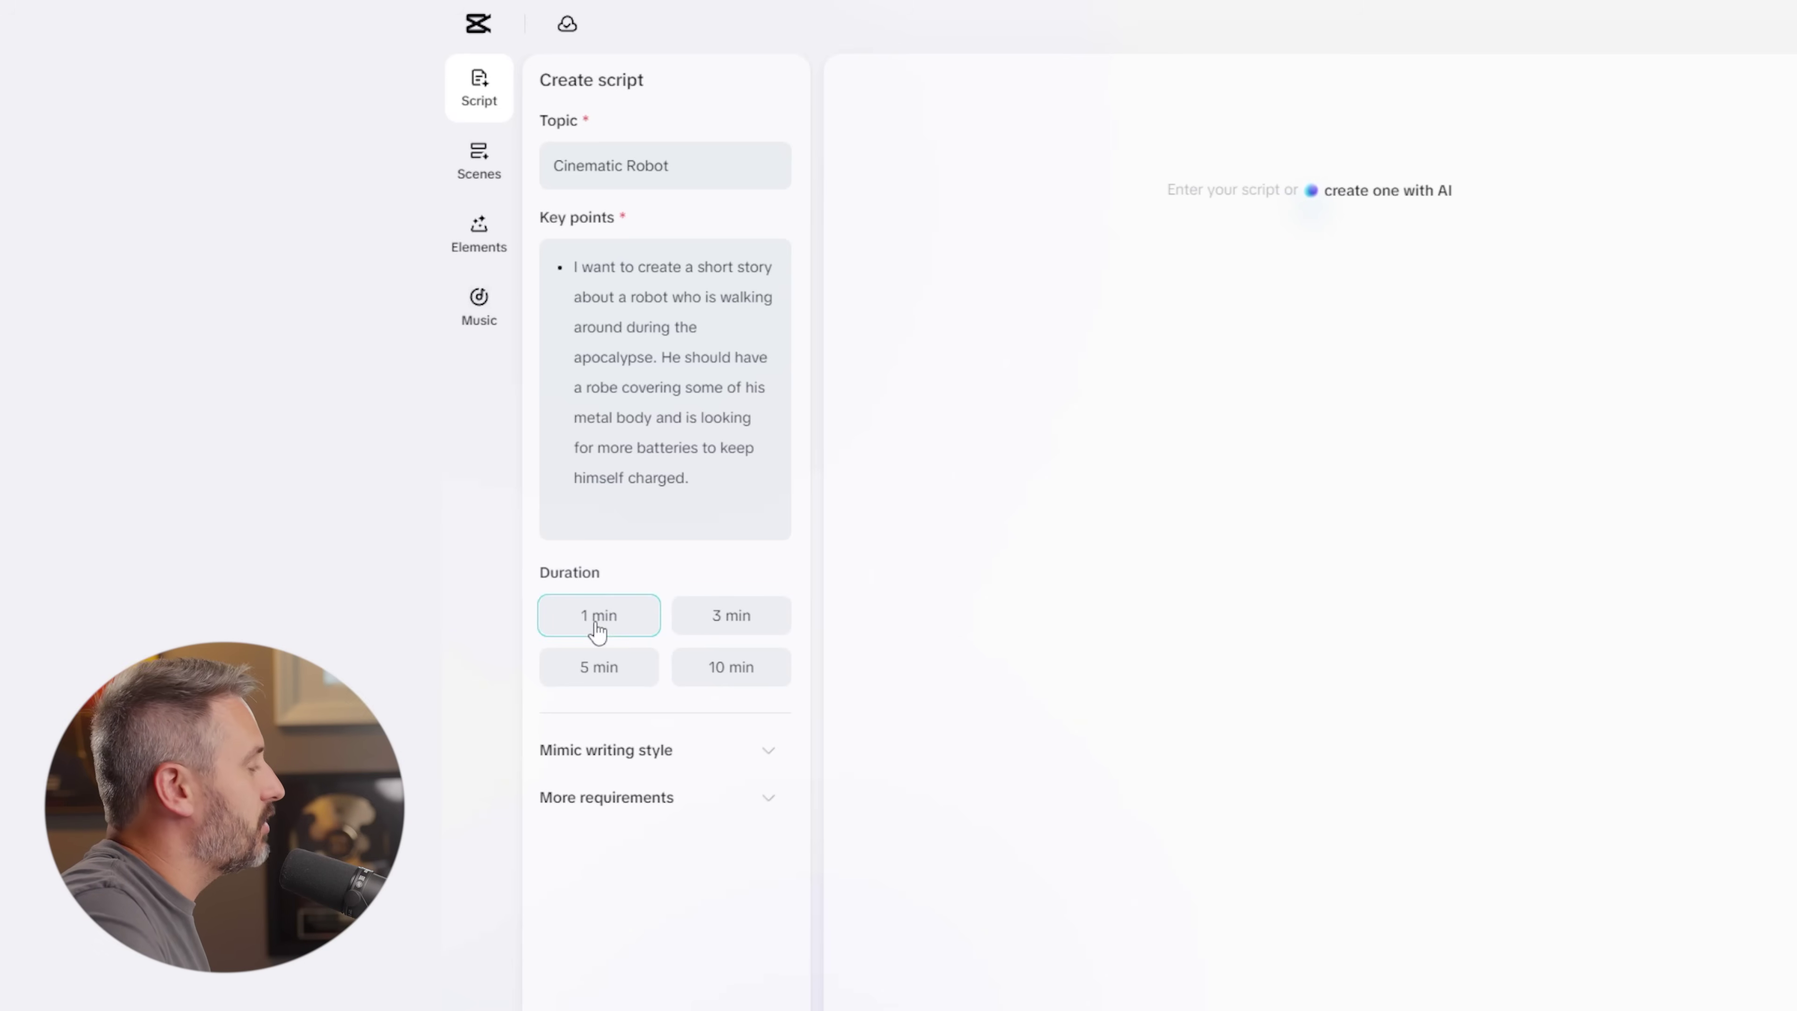
{"action": "left_click", "coordinate": [744, 684]}
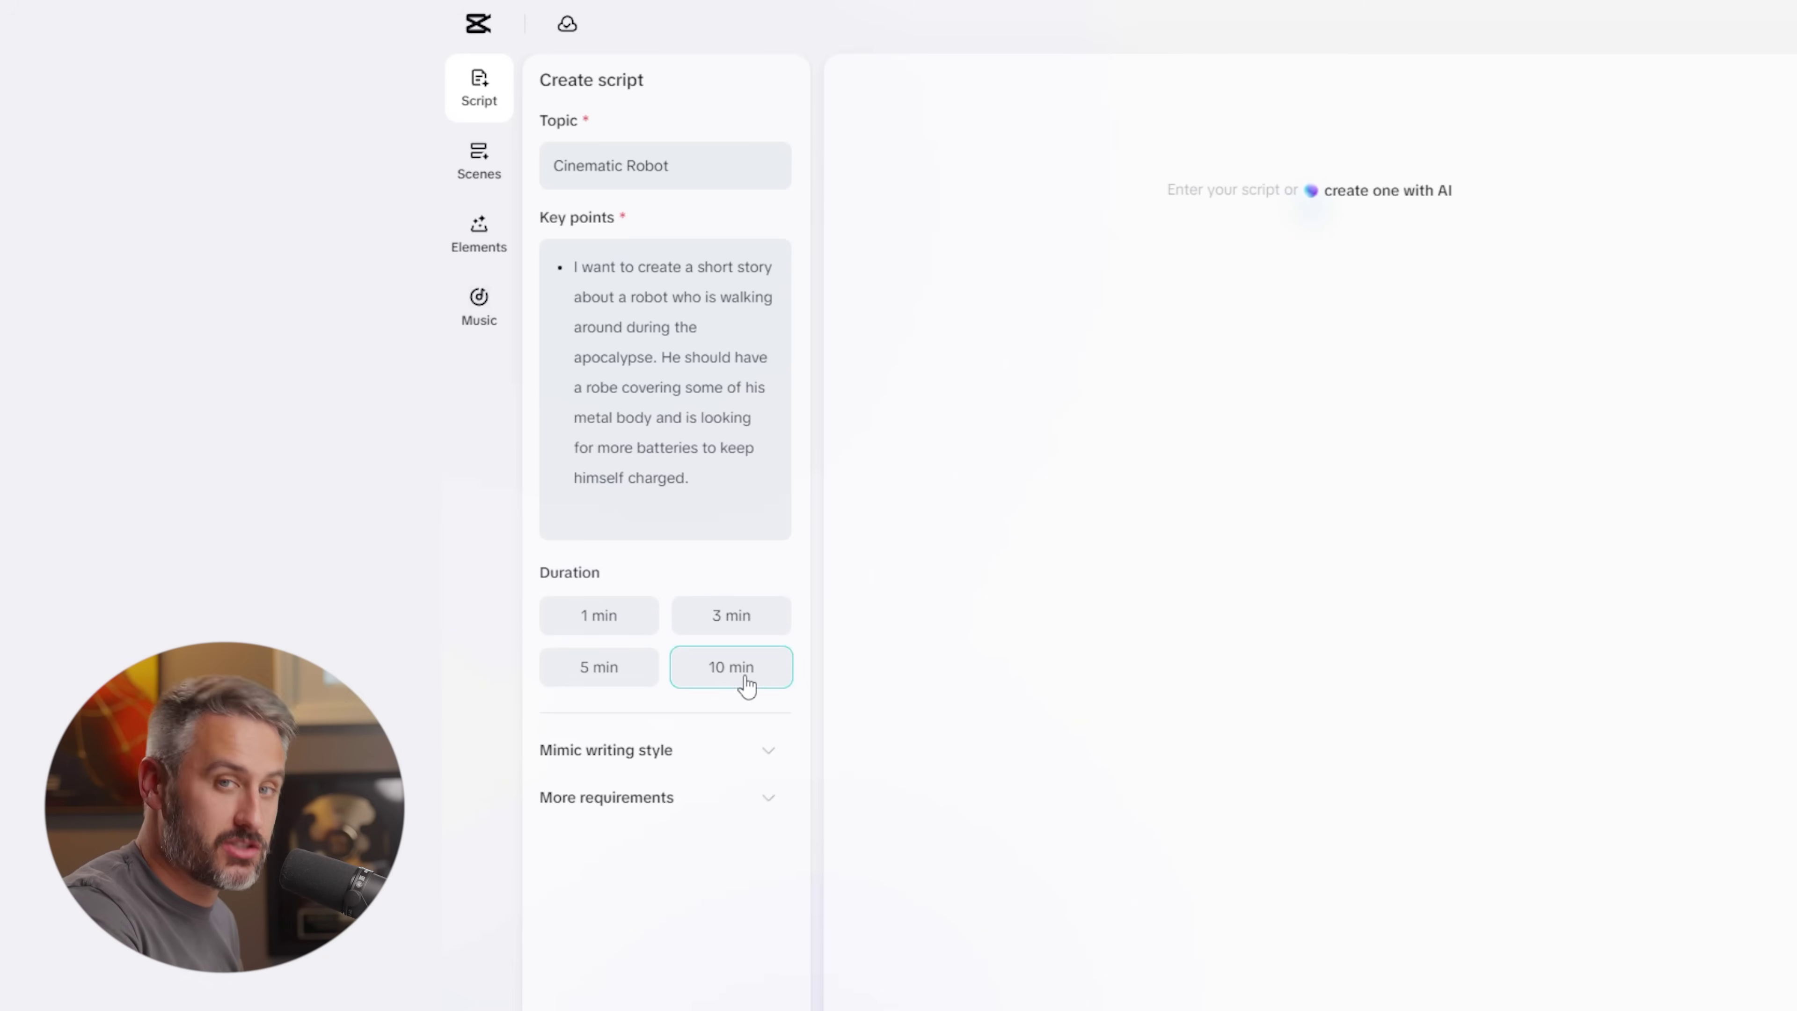
{"action": "left_click", "coordinate": [596, 629]}
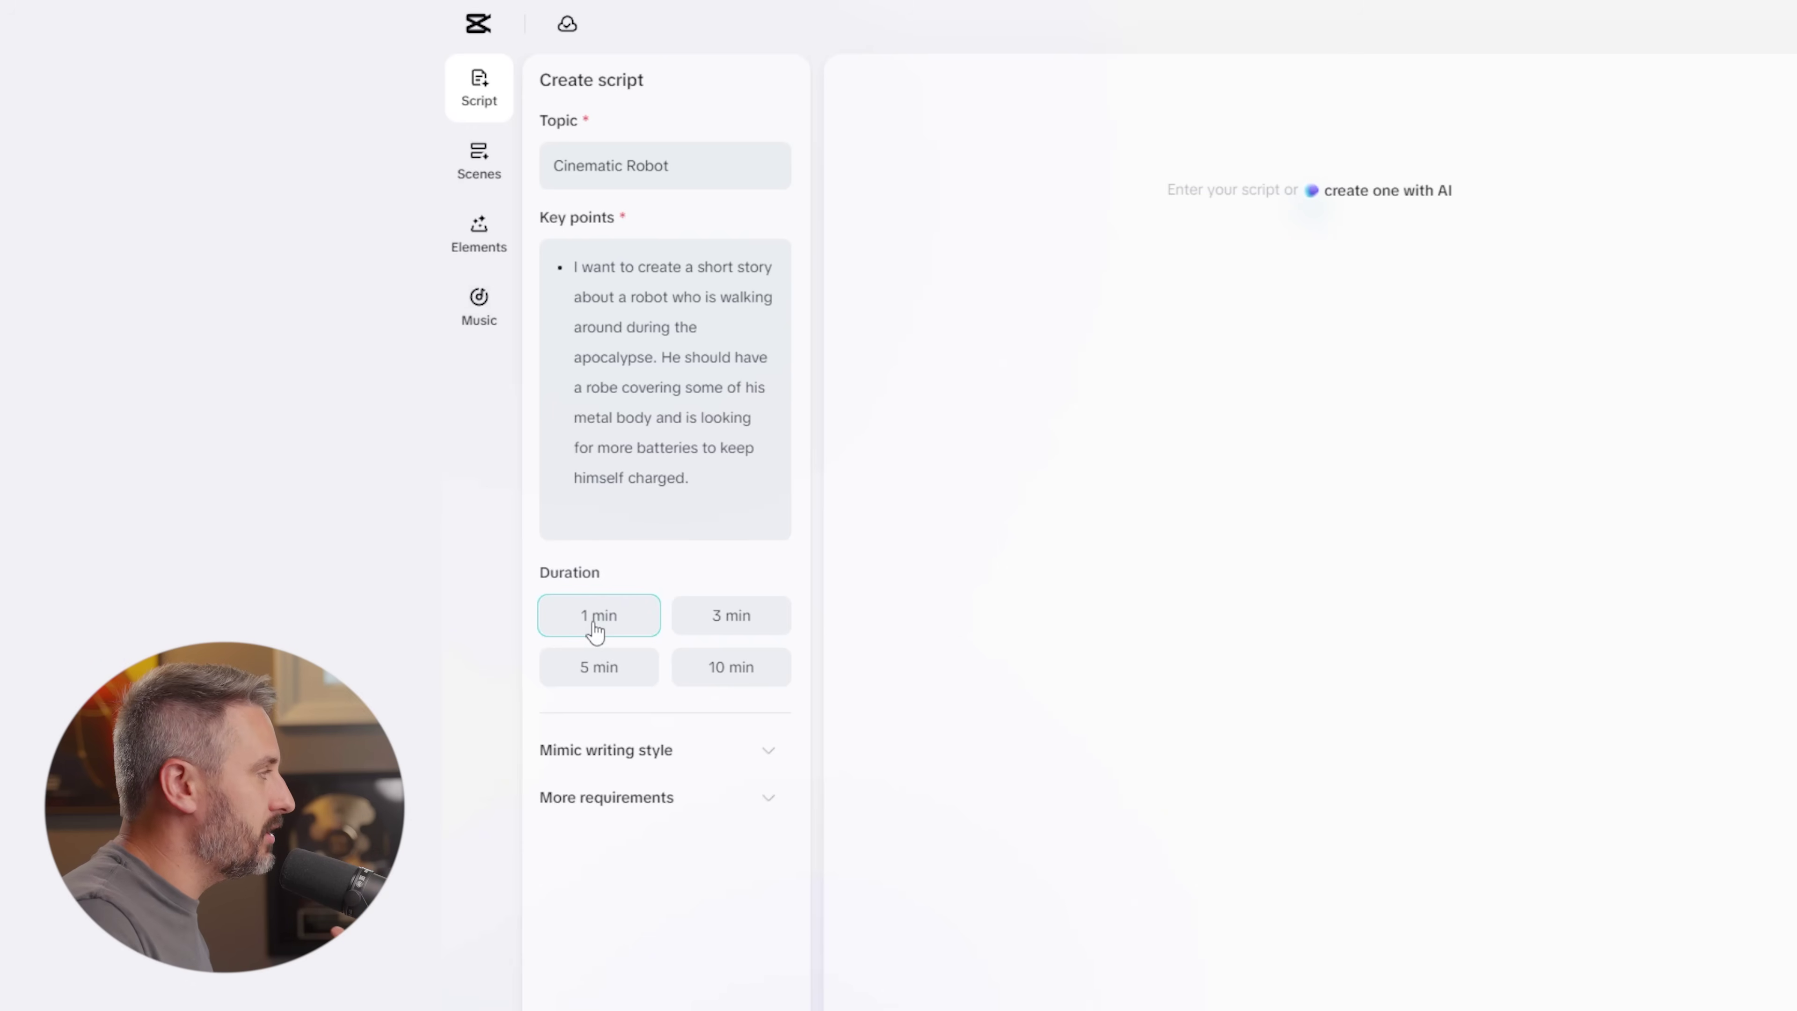
{"action": "left_click", "coordinate": [732, 629]}
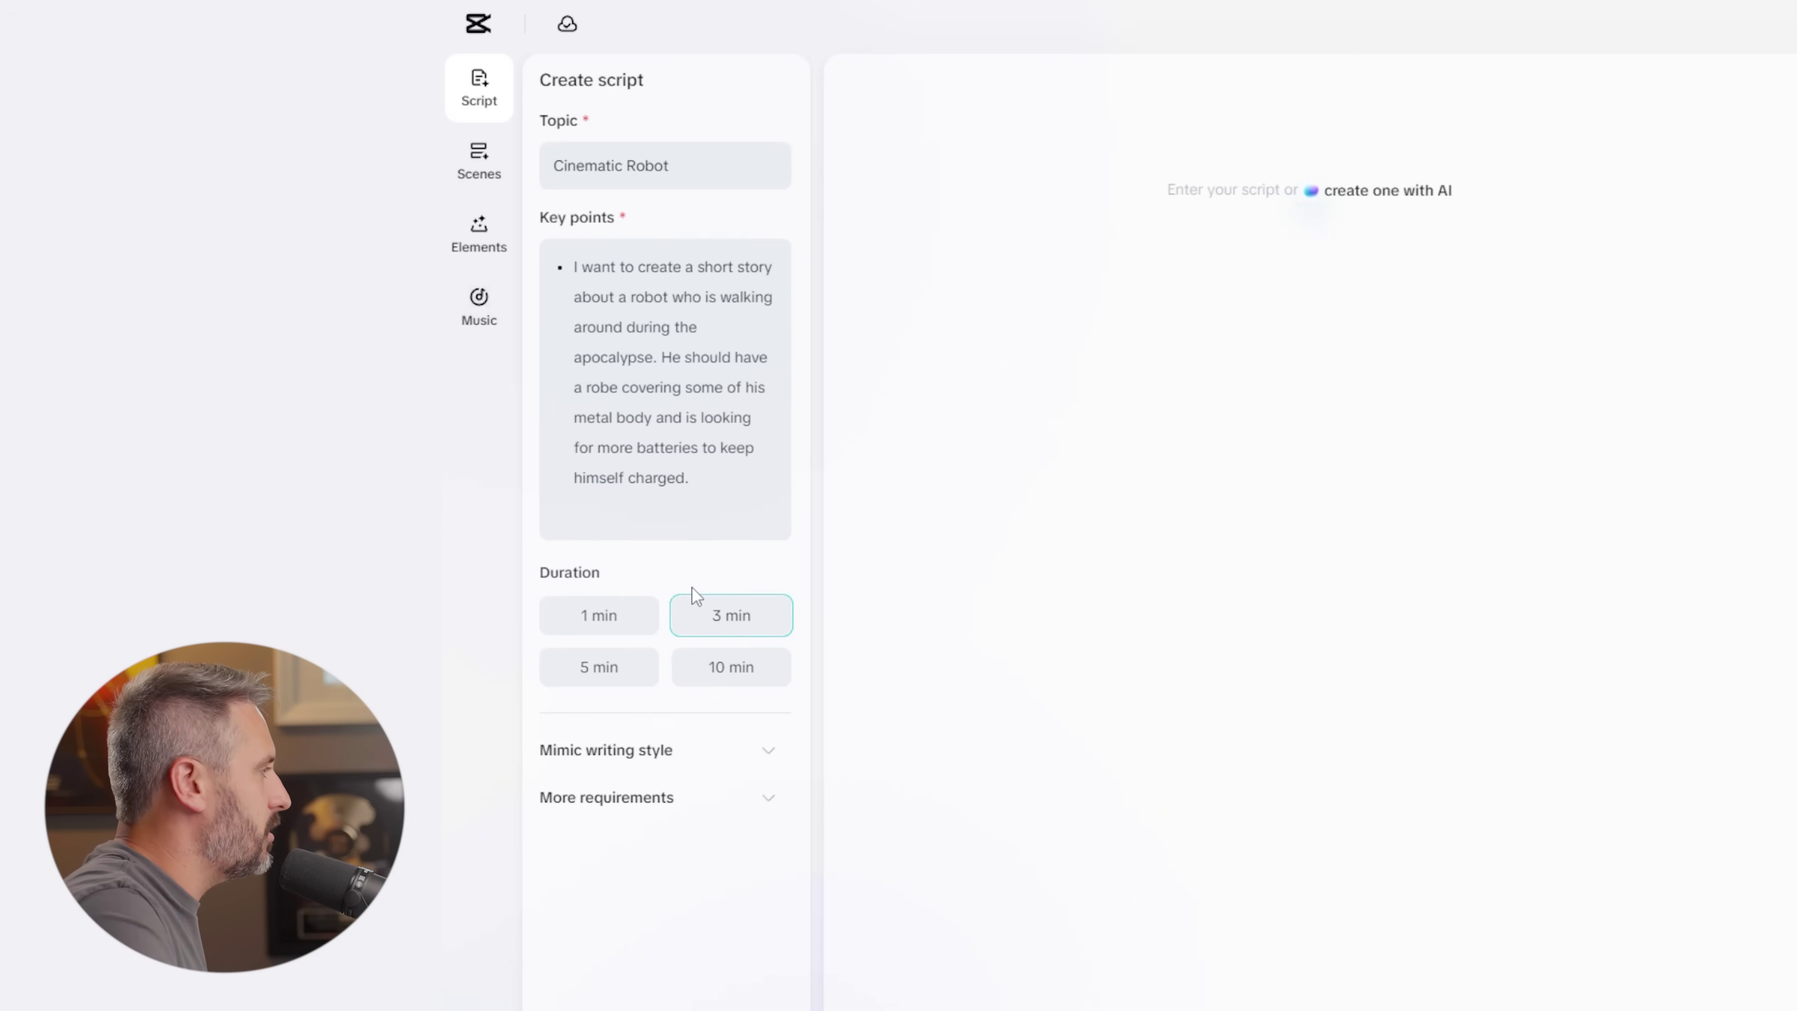
{"action": "left_click", "coordinate": [752, 759]}
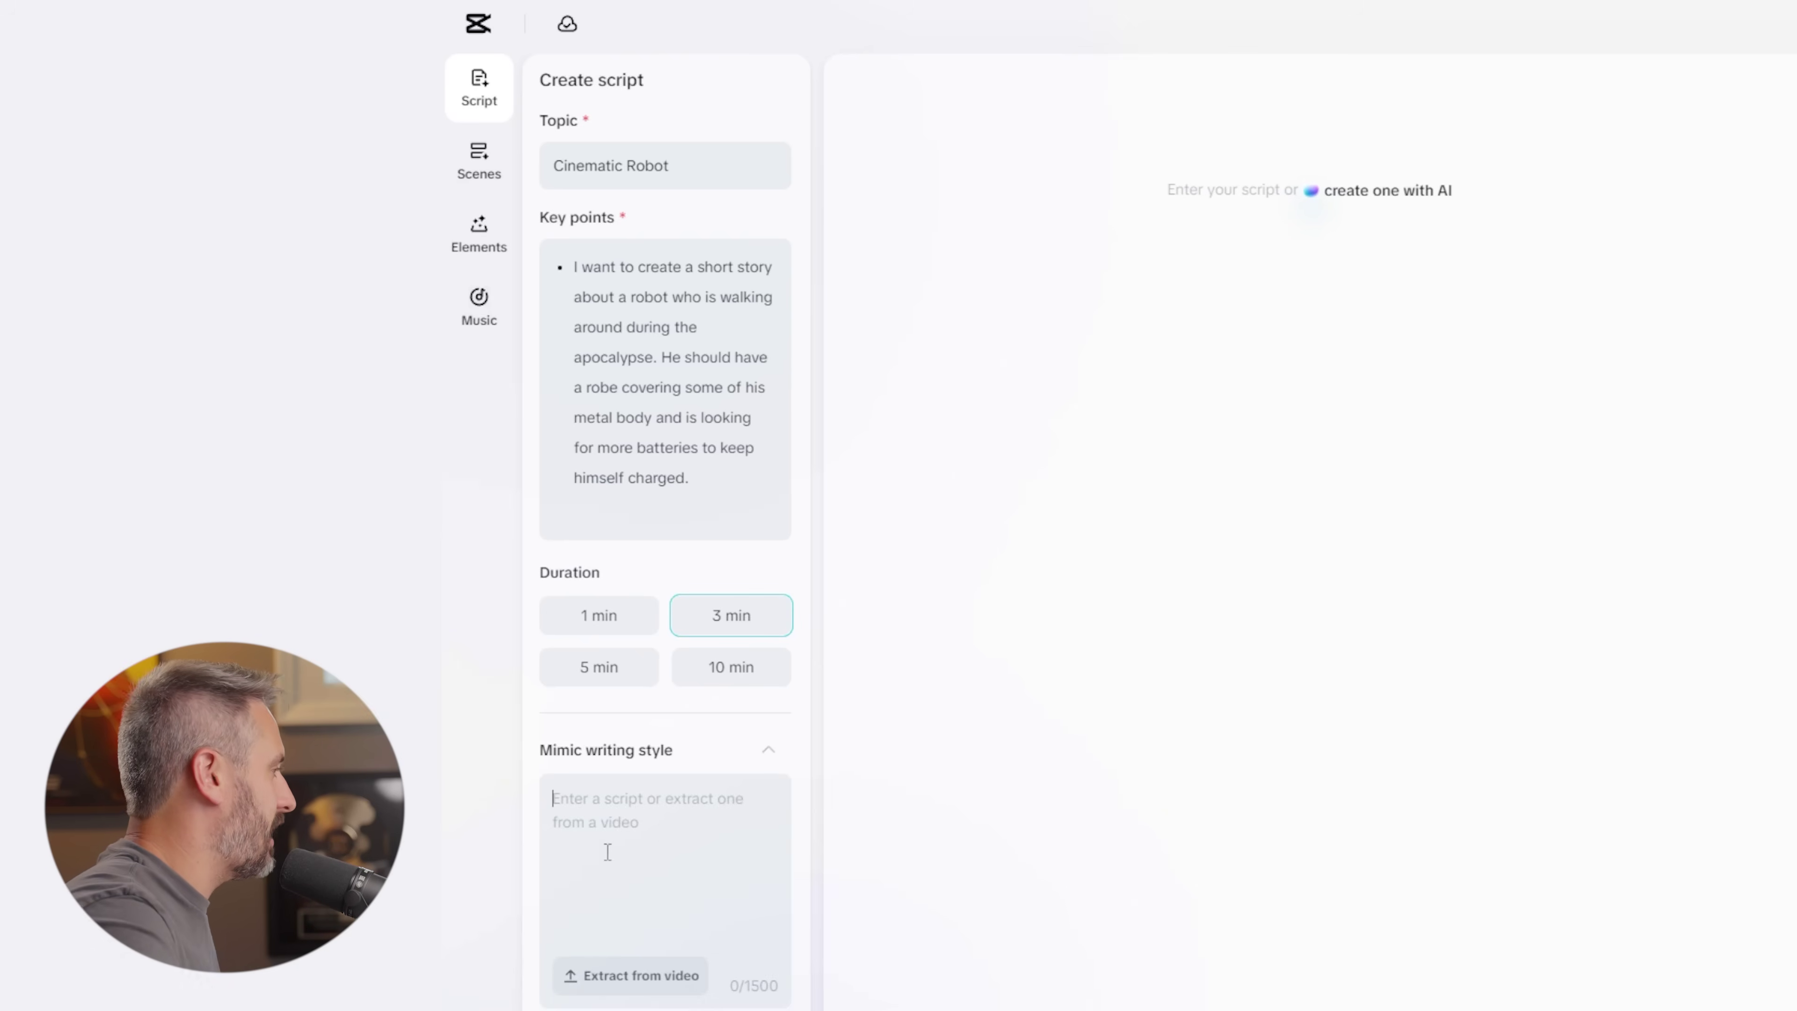
- Generate the robot story script from the requirements, then delete its opening line
{"action": "scroll", "coordinate": [637, 779], "scroll_direction": "down", "scroll_amount": 9}
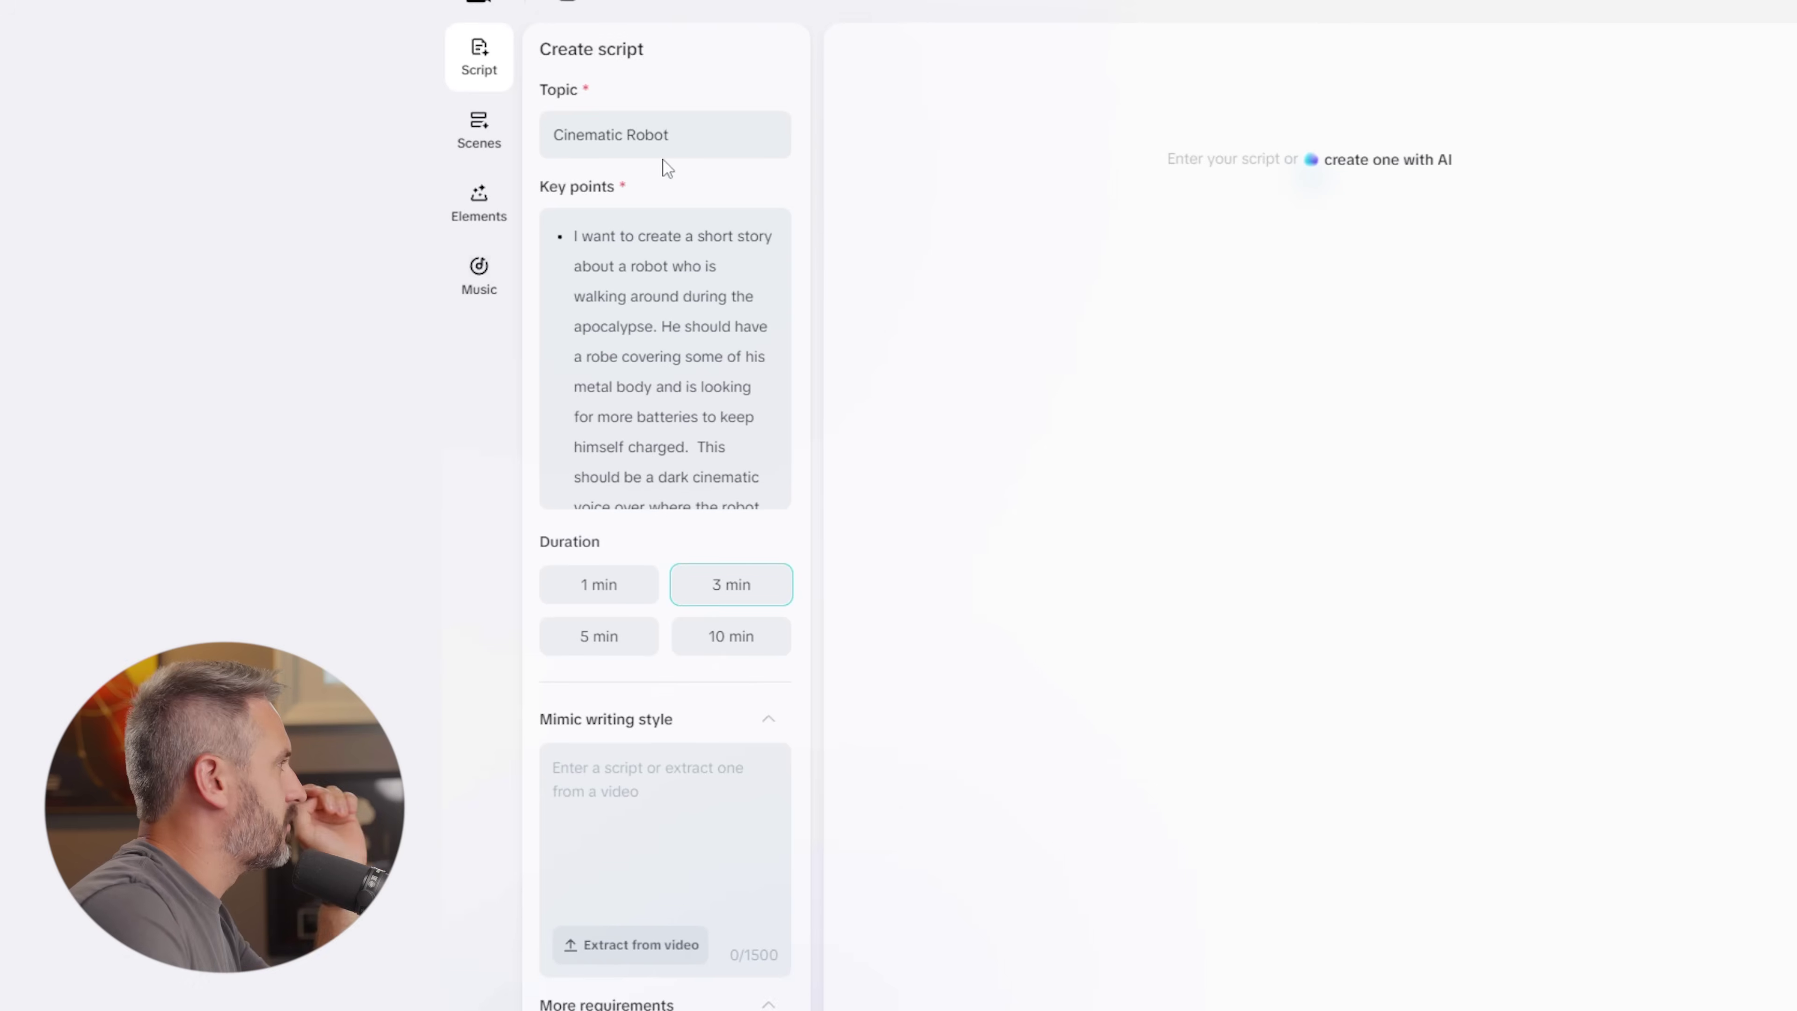
{"action": "scroll", "coordinate": [663, 149], "scroll_direction": "down", "scroll_amount": 4}
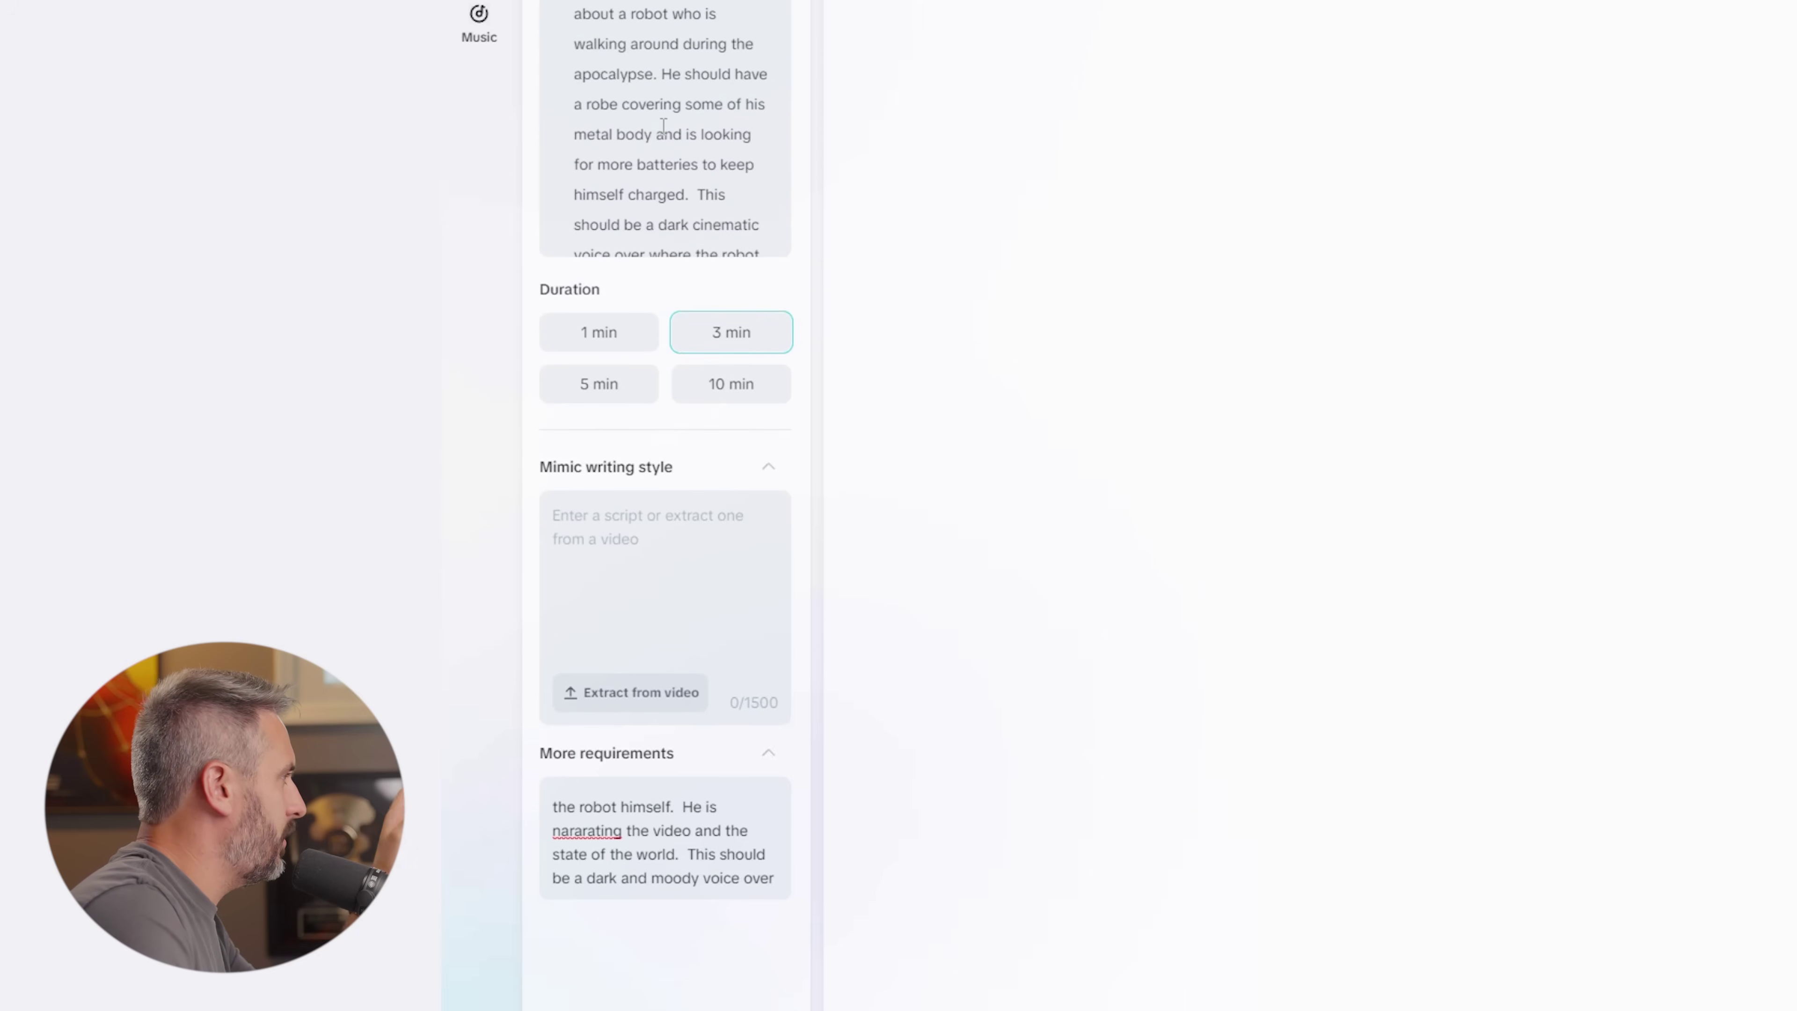
{"action": "scroll", "coordinate": [663, 132], "scroll_direction": "down", "scroll_amount": 4}
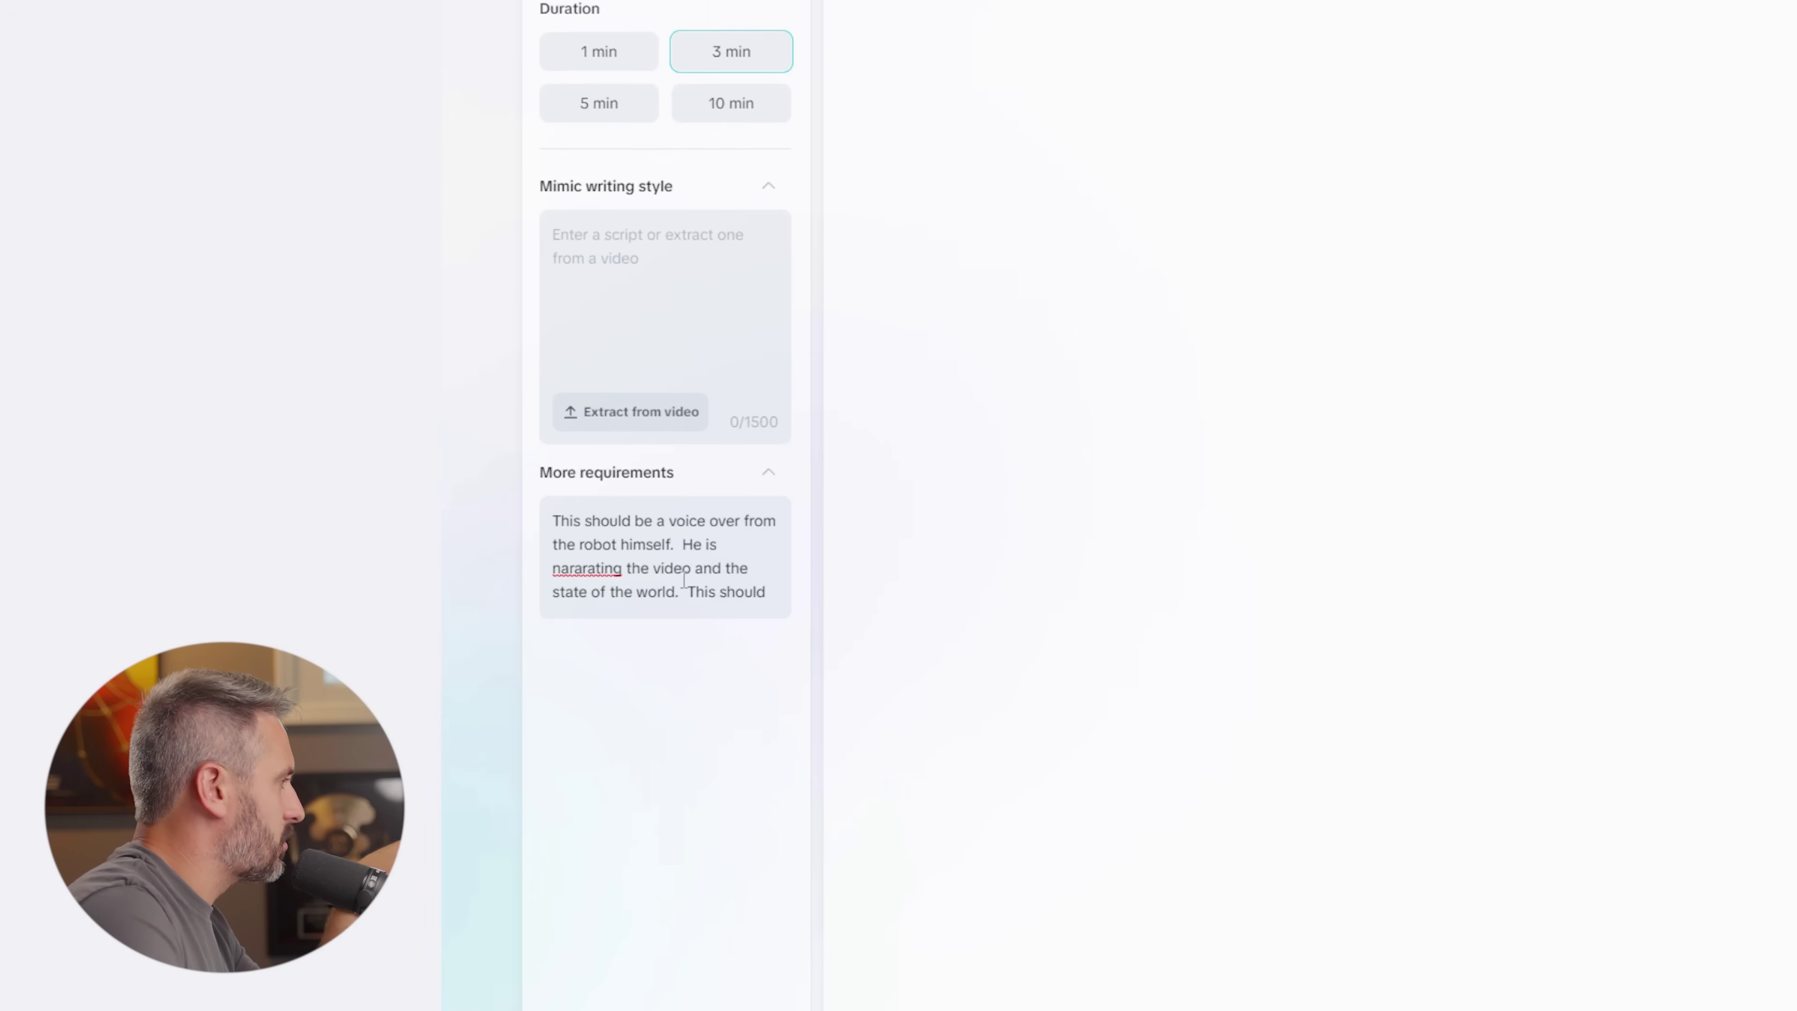
{"action": "scroll", "coordinate": [683, 585], "scroll_direction": "down", "scroll_amount": 3}
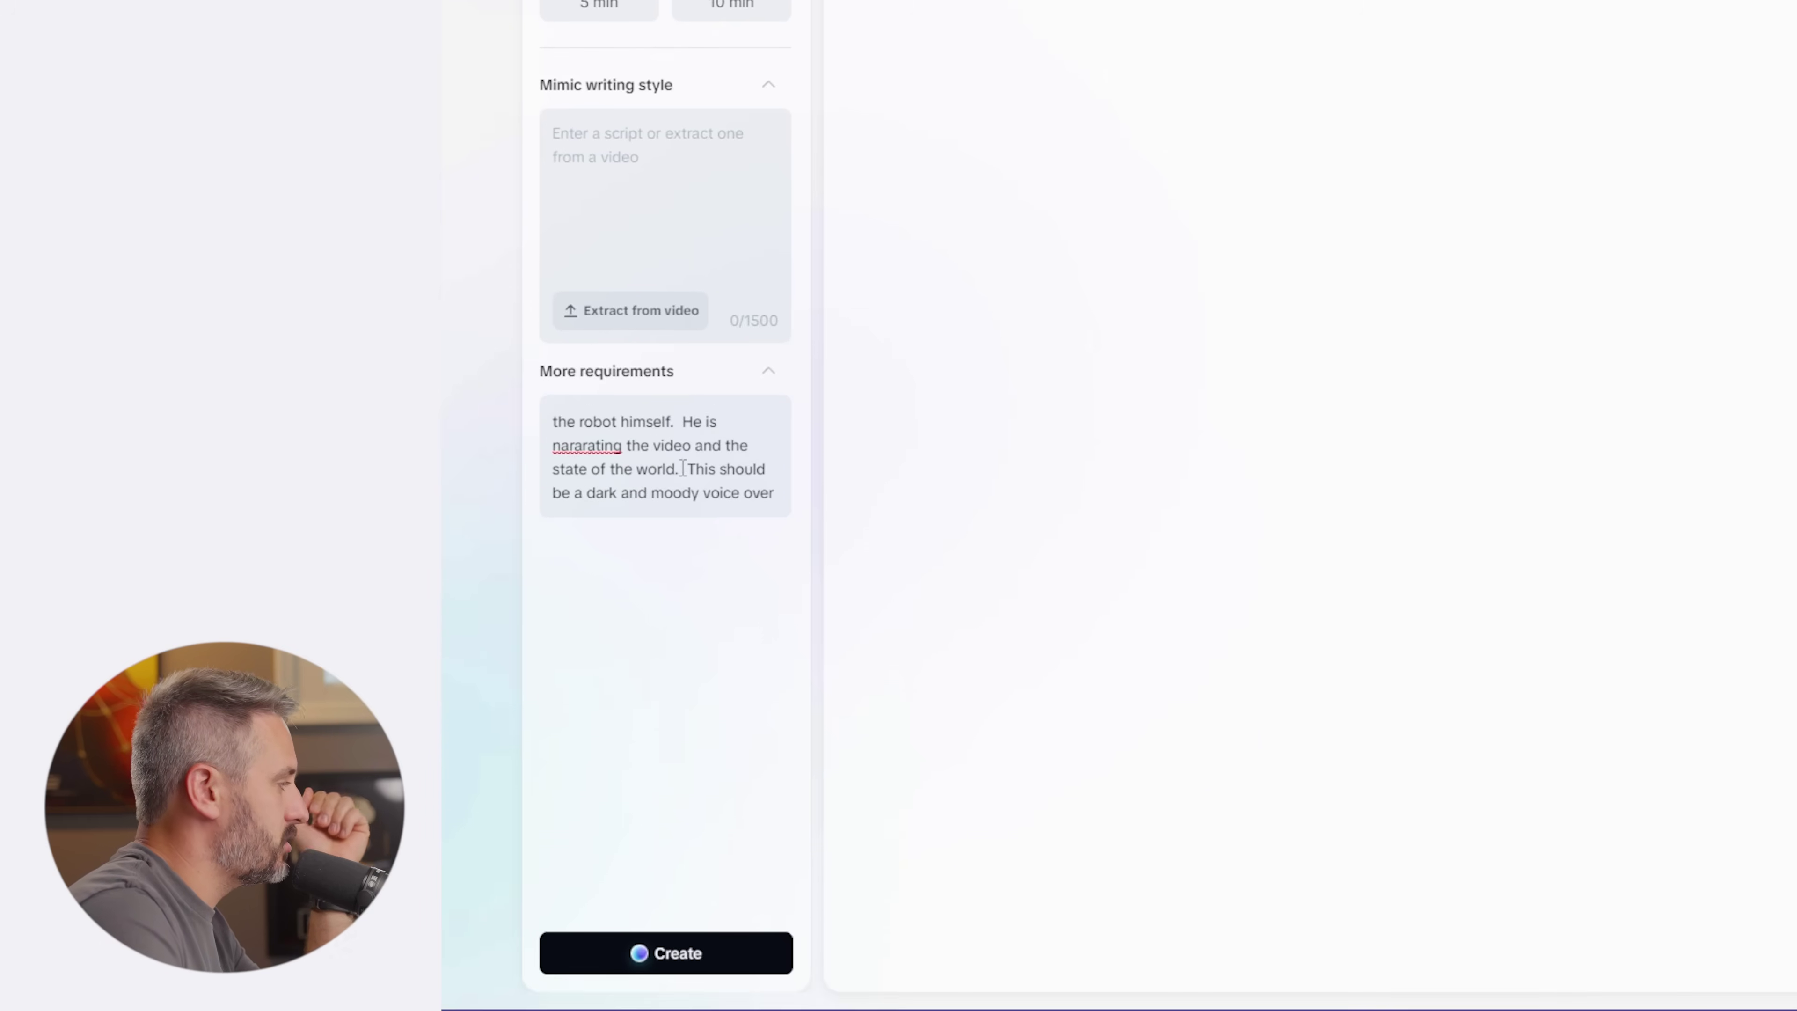
{"action": "left_click", "coordinate": [665, 953]}
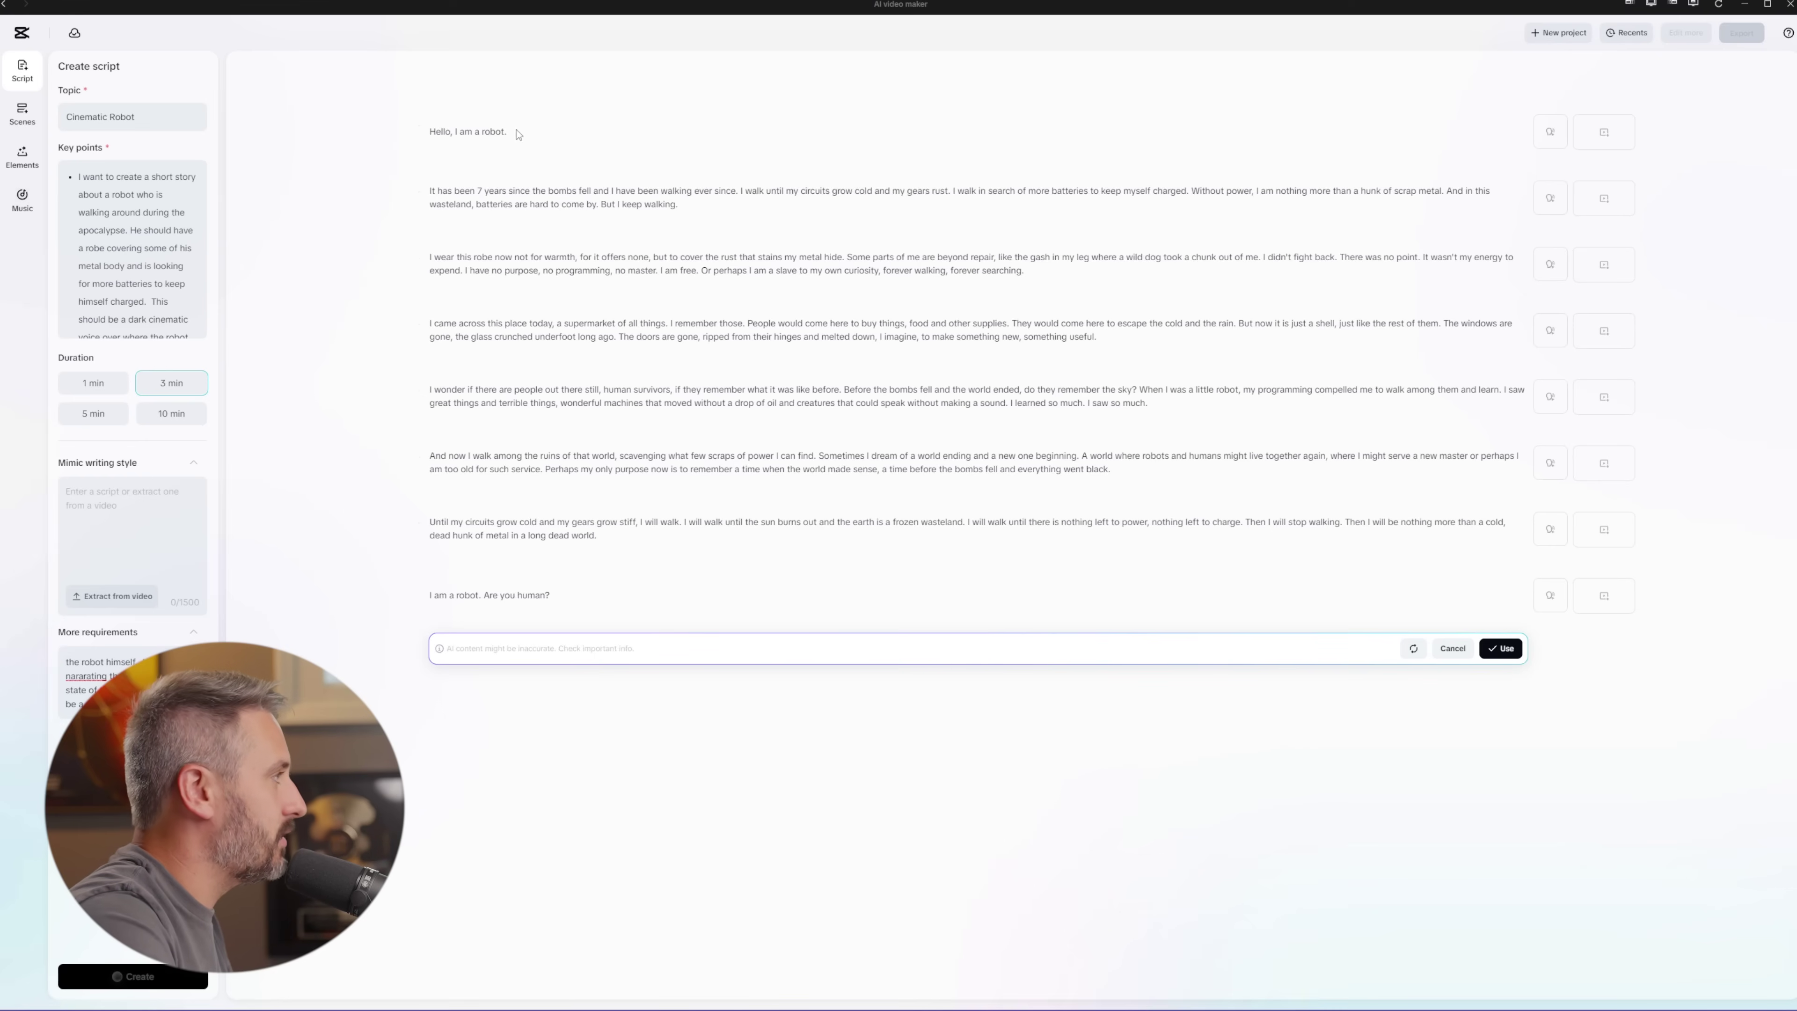
{"action": "key", "text": "ctrl+a"}
{"action": "key", "text": "BackSpace"}
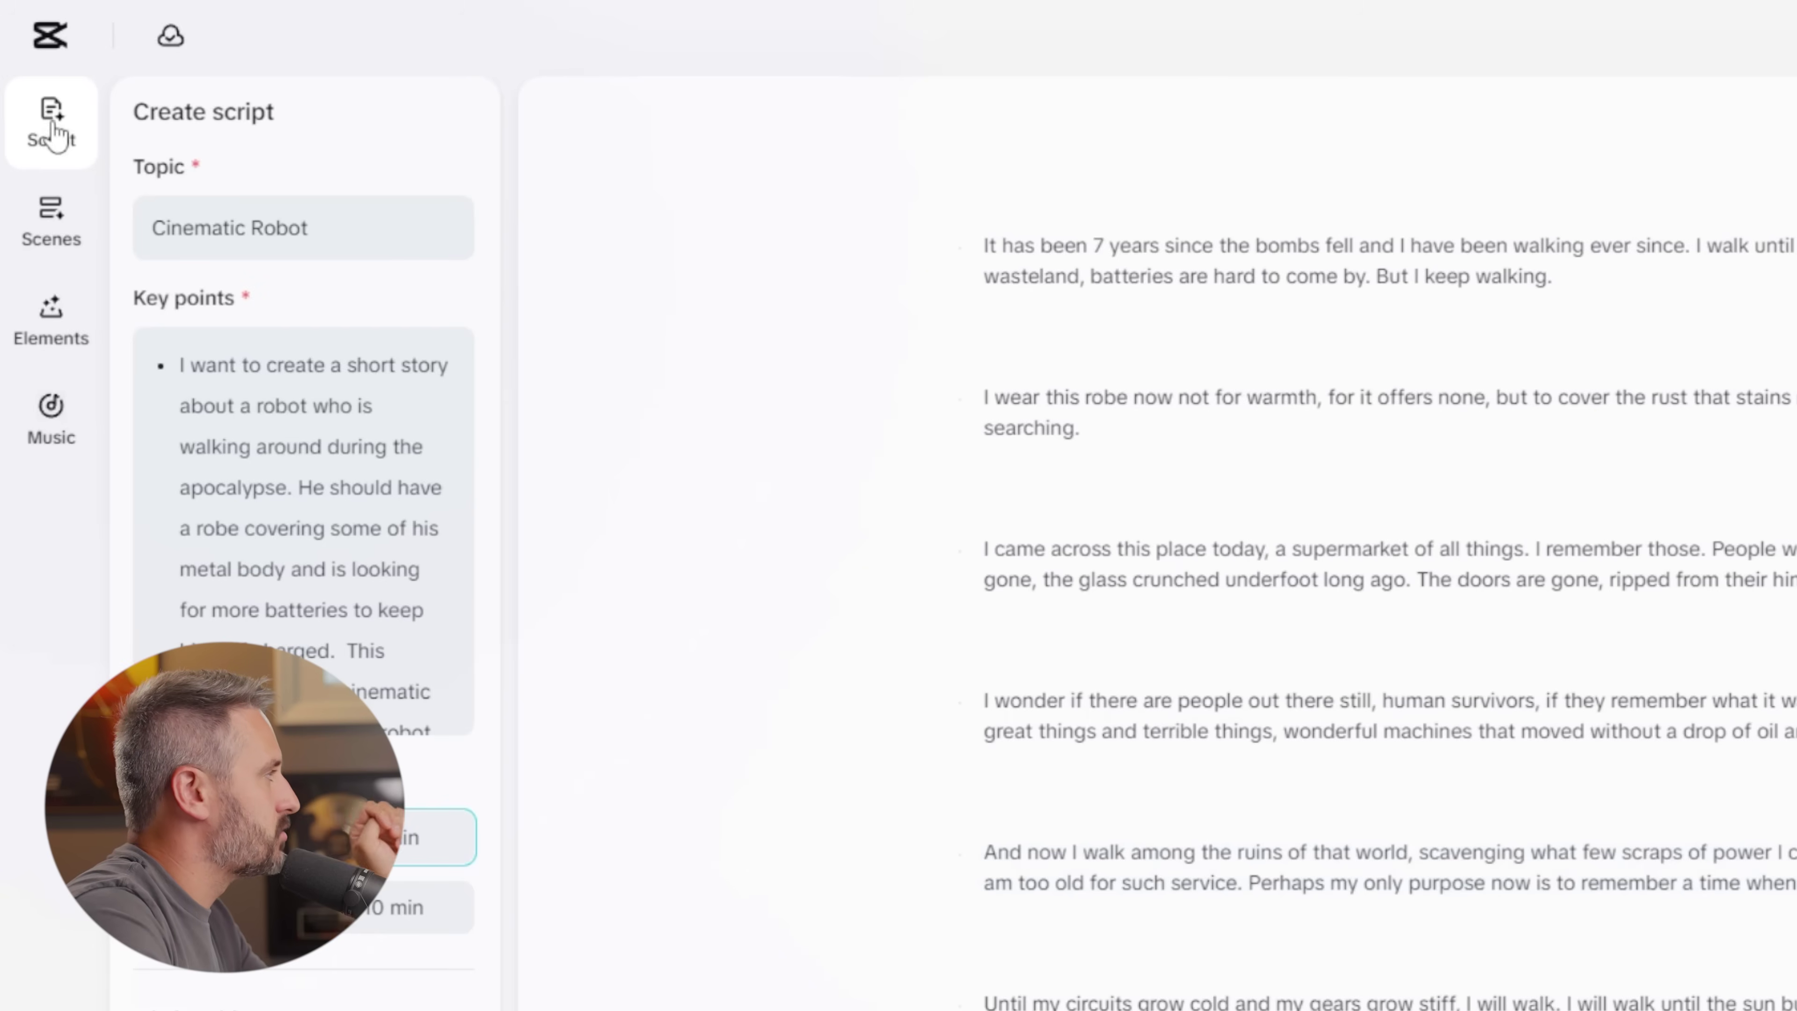
- In Scenes > Voiceover, sample the Leo Emotions, Siren, Alvin and Excited Man voices
{"action": "left_click", "coordinate": [60, 236]}
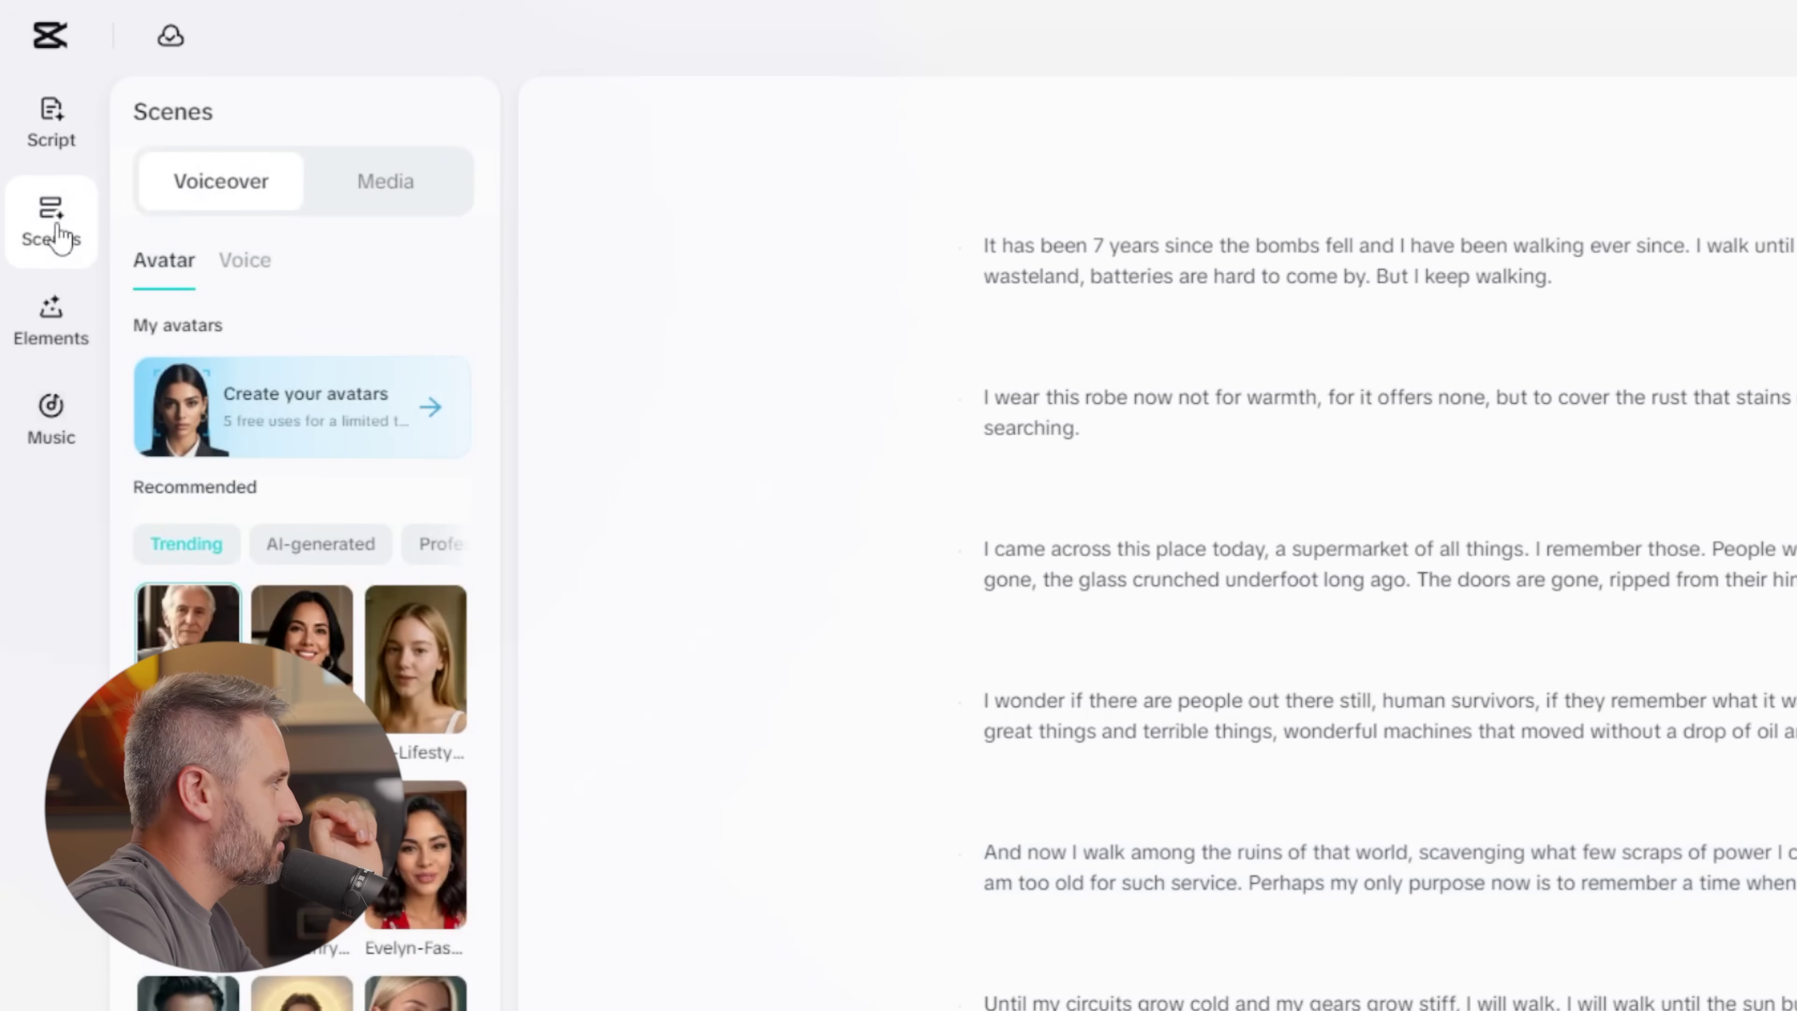
{"action": "scroll", "coordinate": [535, 499], "scroll_direction": "down", "scroll_amount": 2}
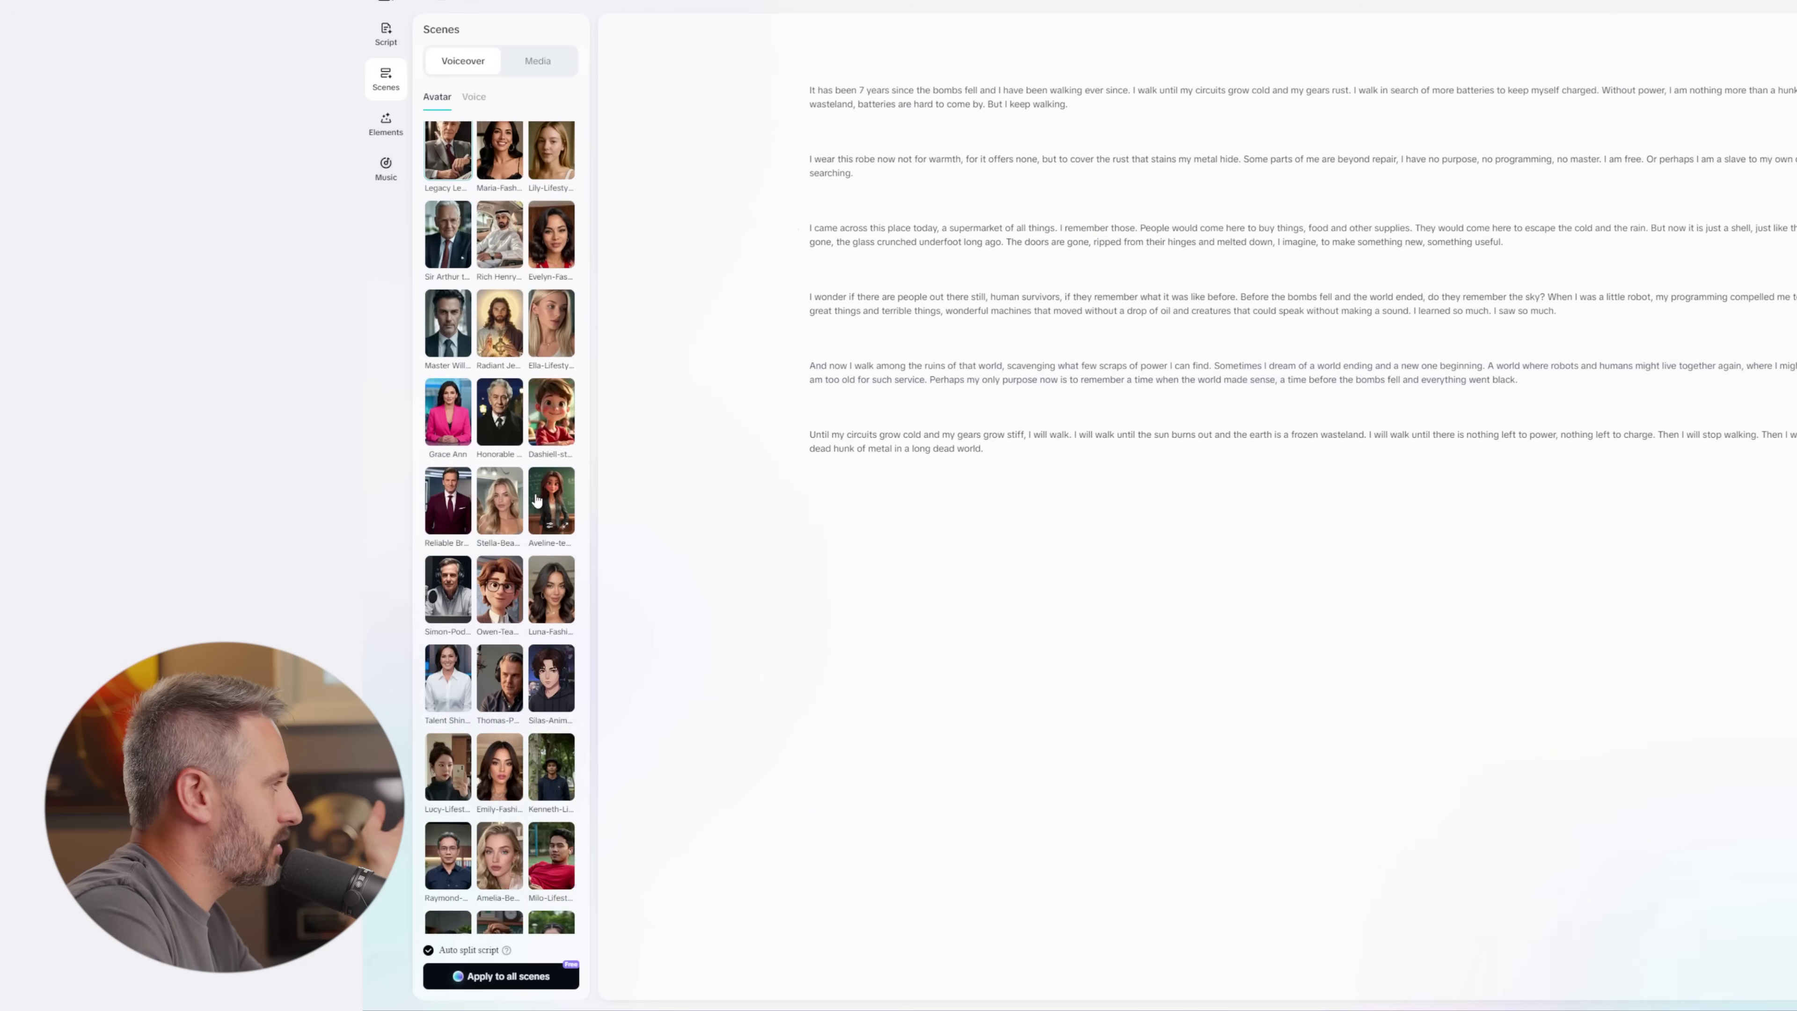
{"action": "scroll", "coordinate": [535, 499], "scroll_direction": "up", "scroll_amount": 2}
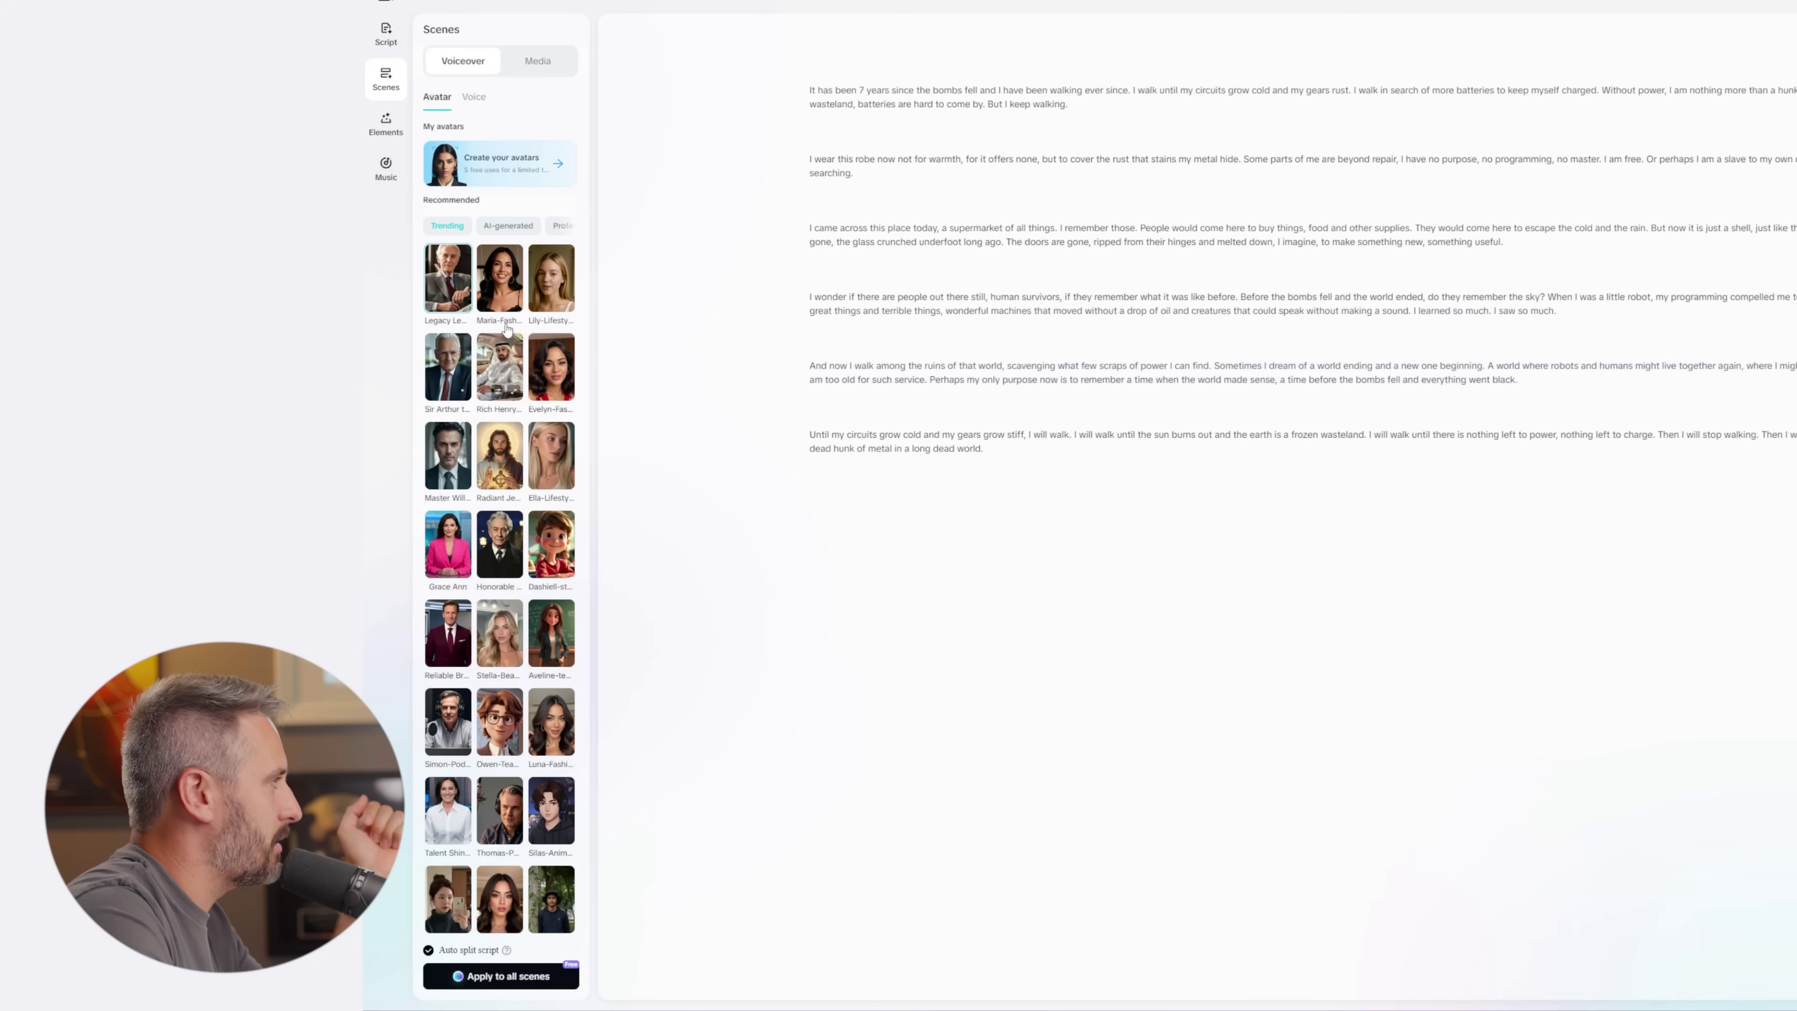
{"action": "left_click", "coordinate": [474, 99]}
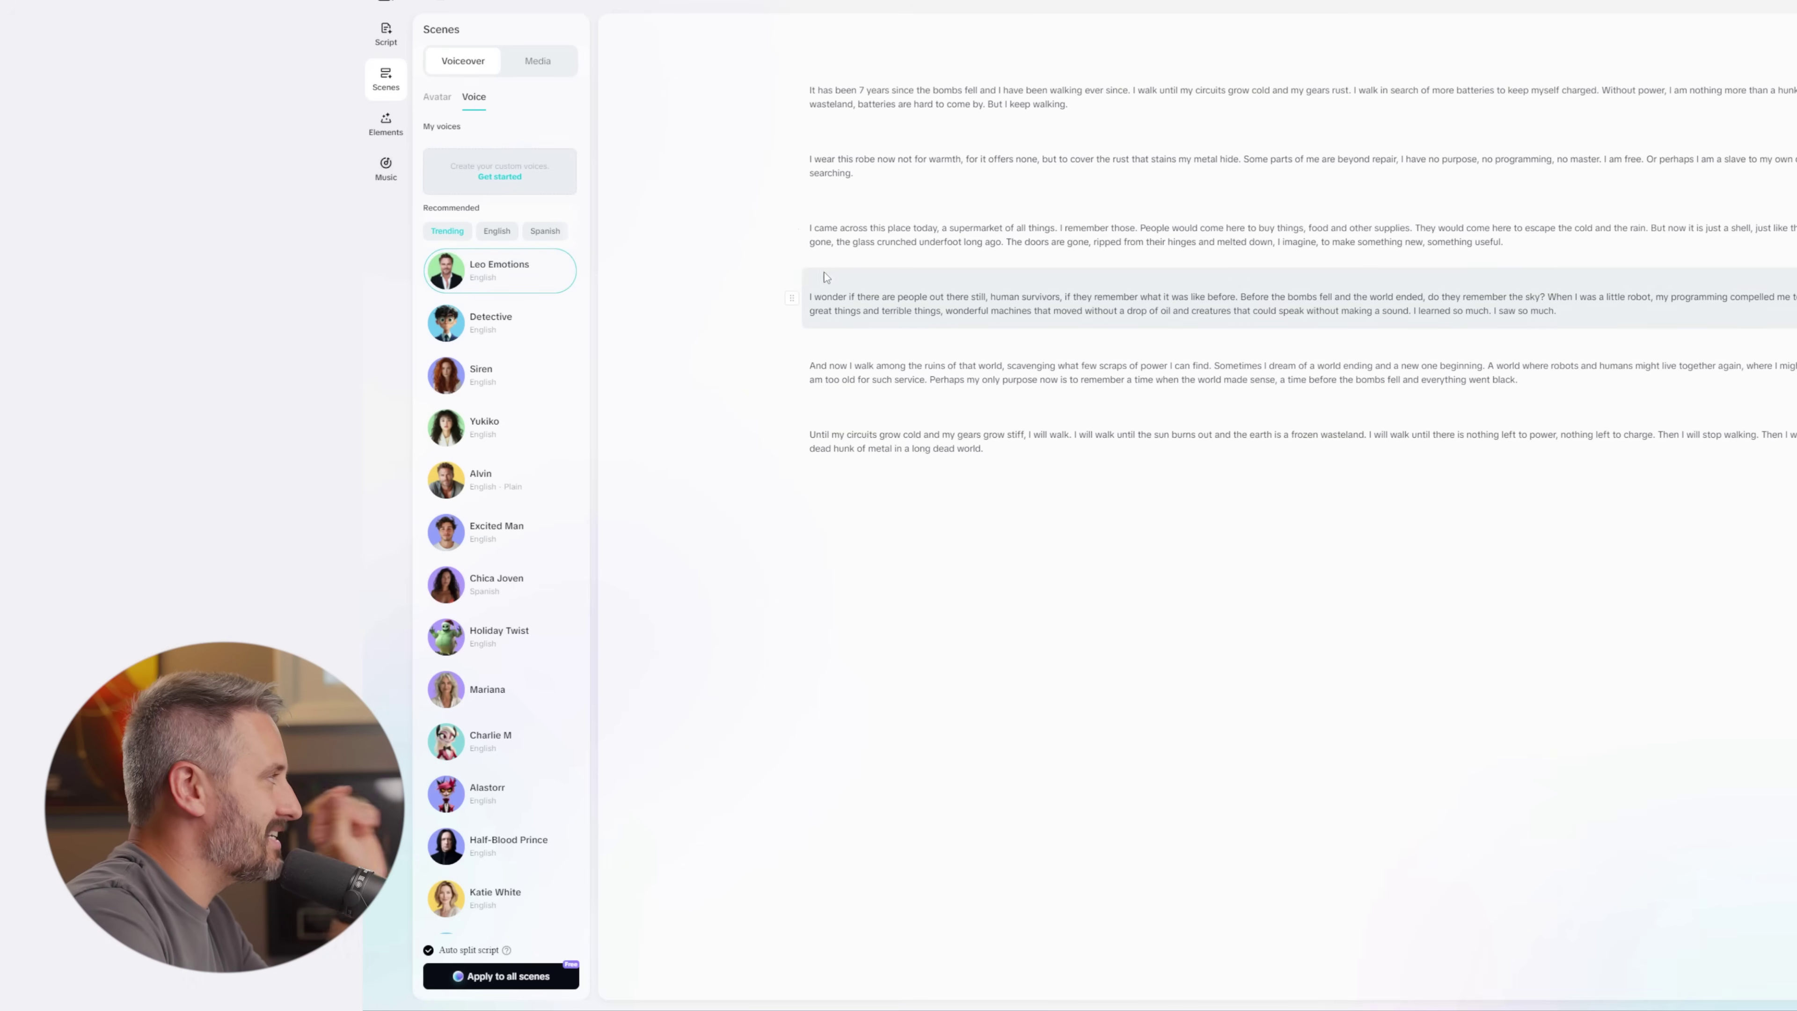
{"action": "mouse_move", "coordinate": [448, 275]}
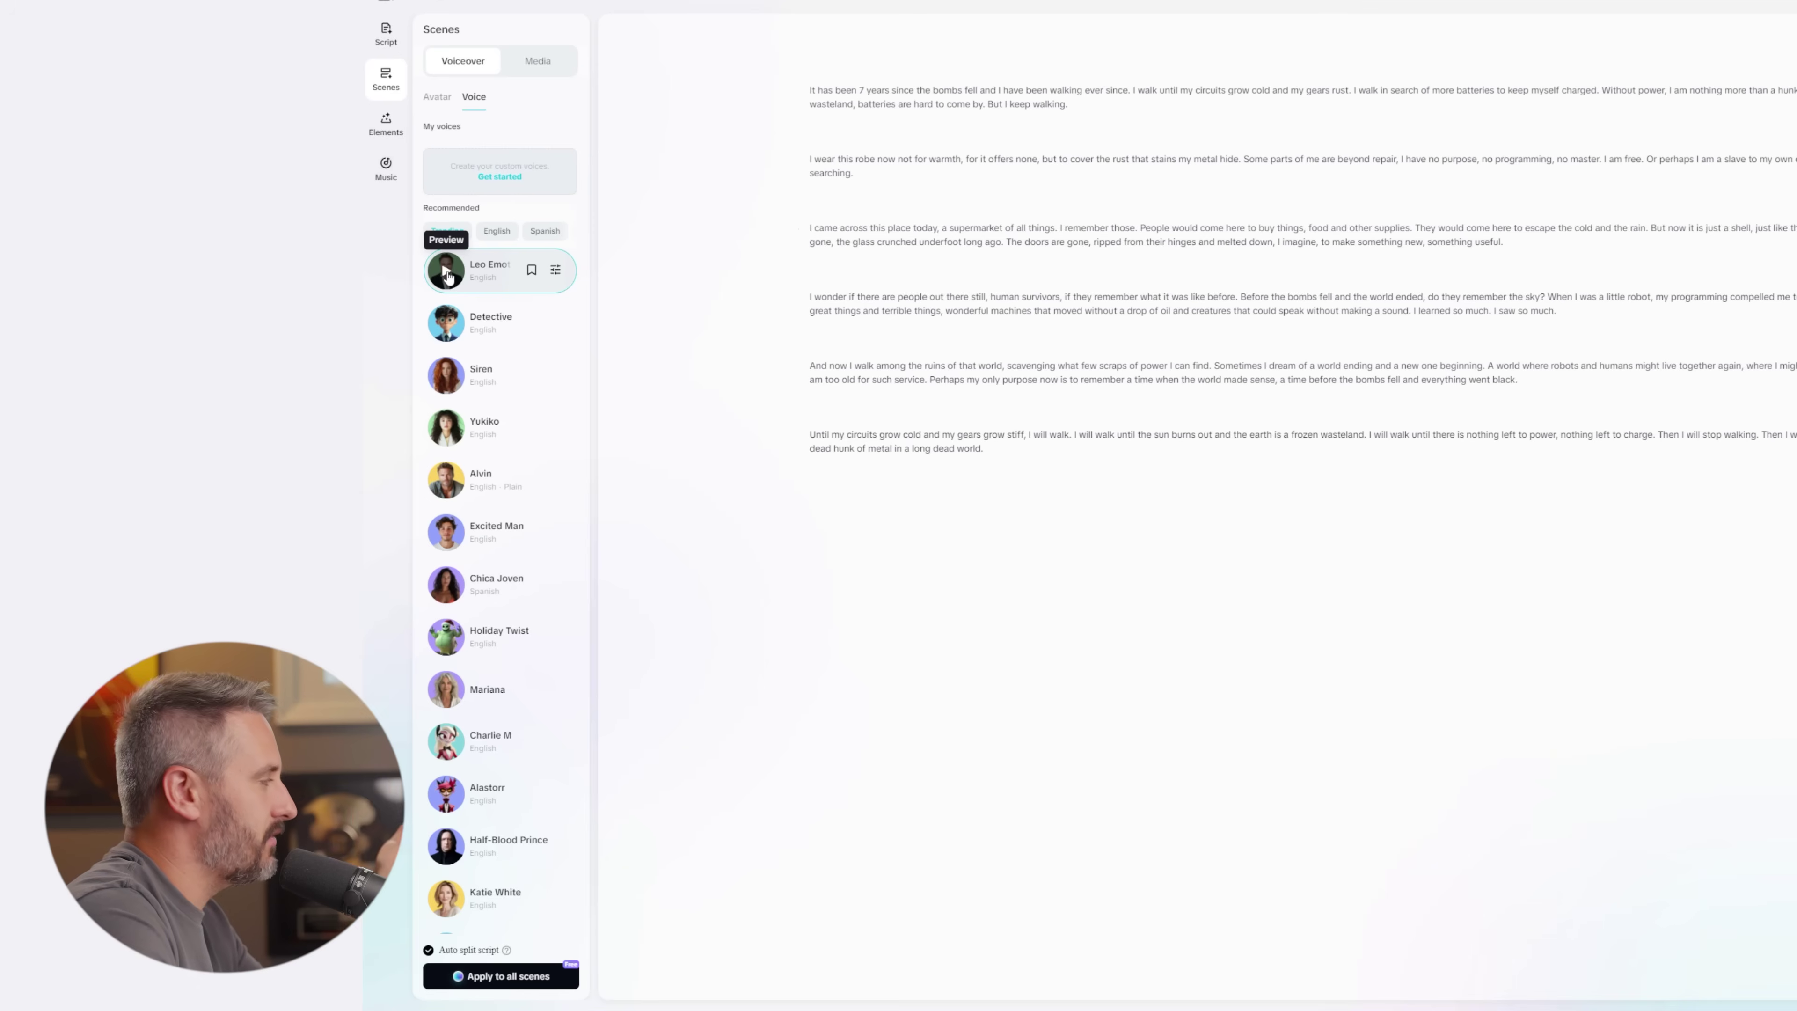
{"action": "left_click", "coordinate": [446, 272]}
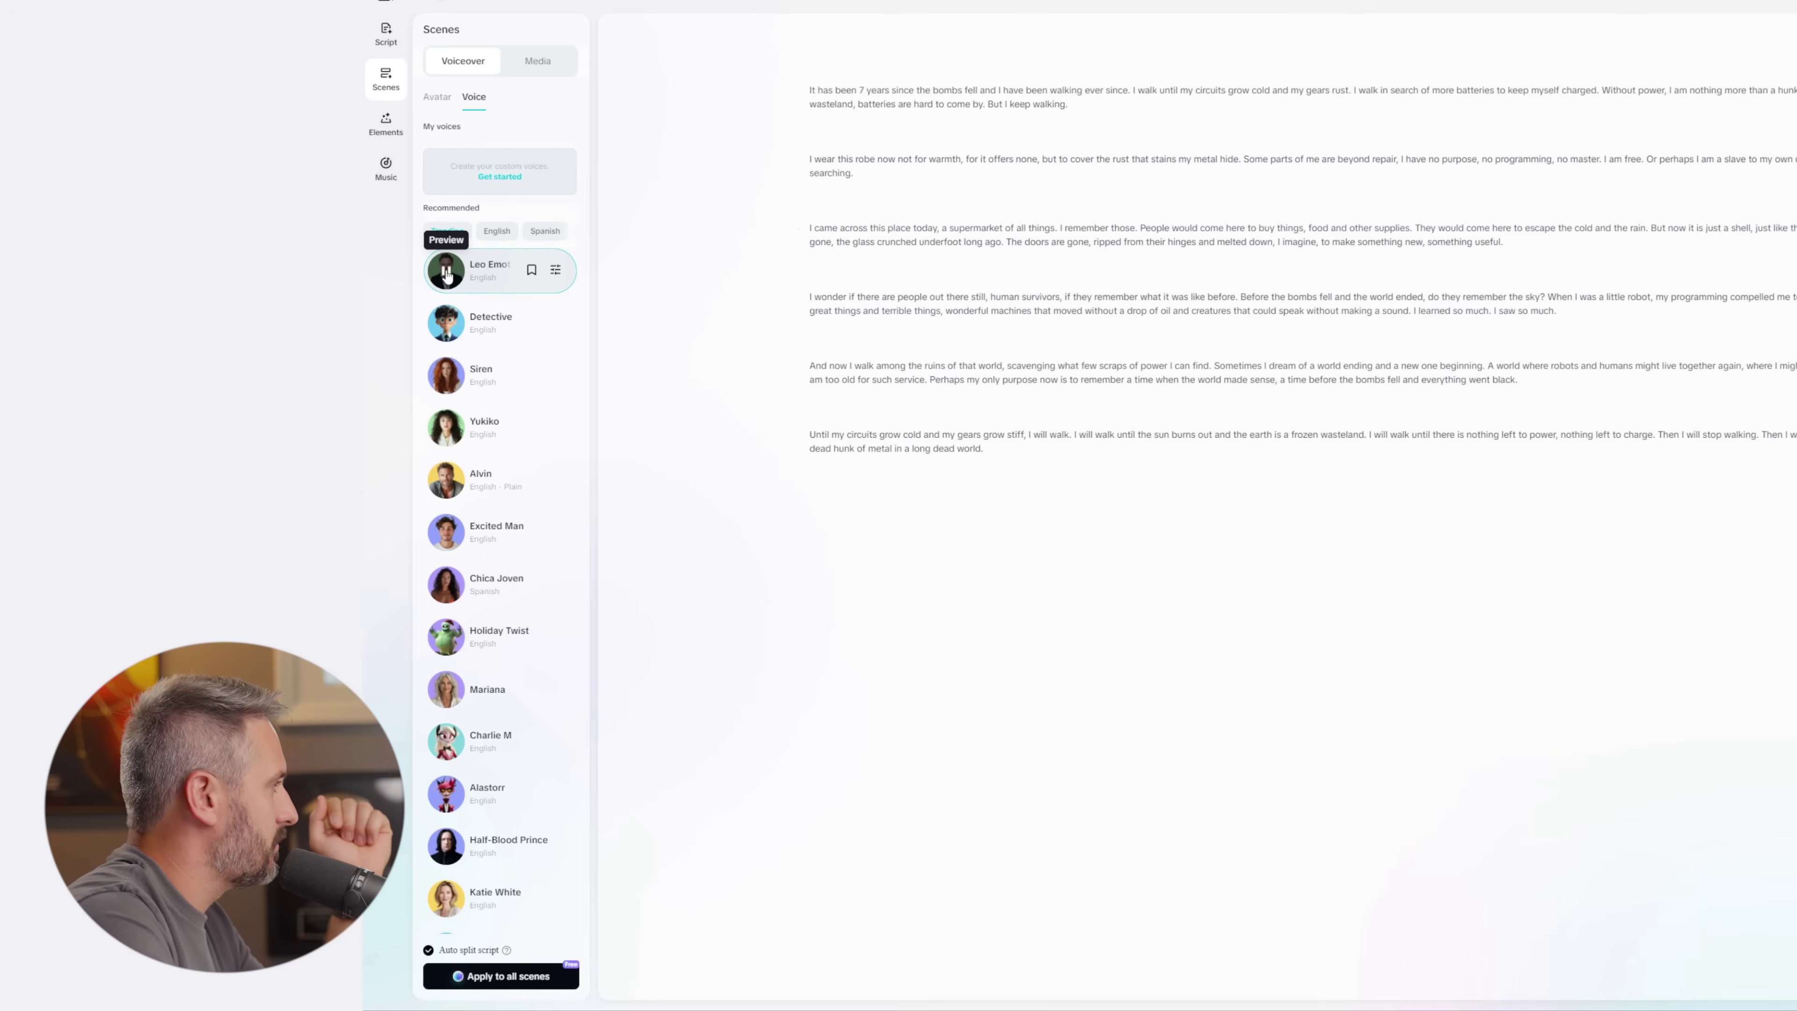
{"action": "left_click", "coordinate": [446, 381]}
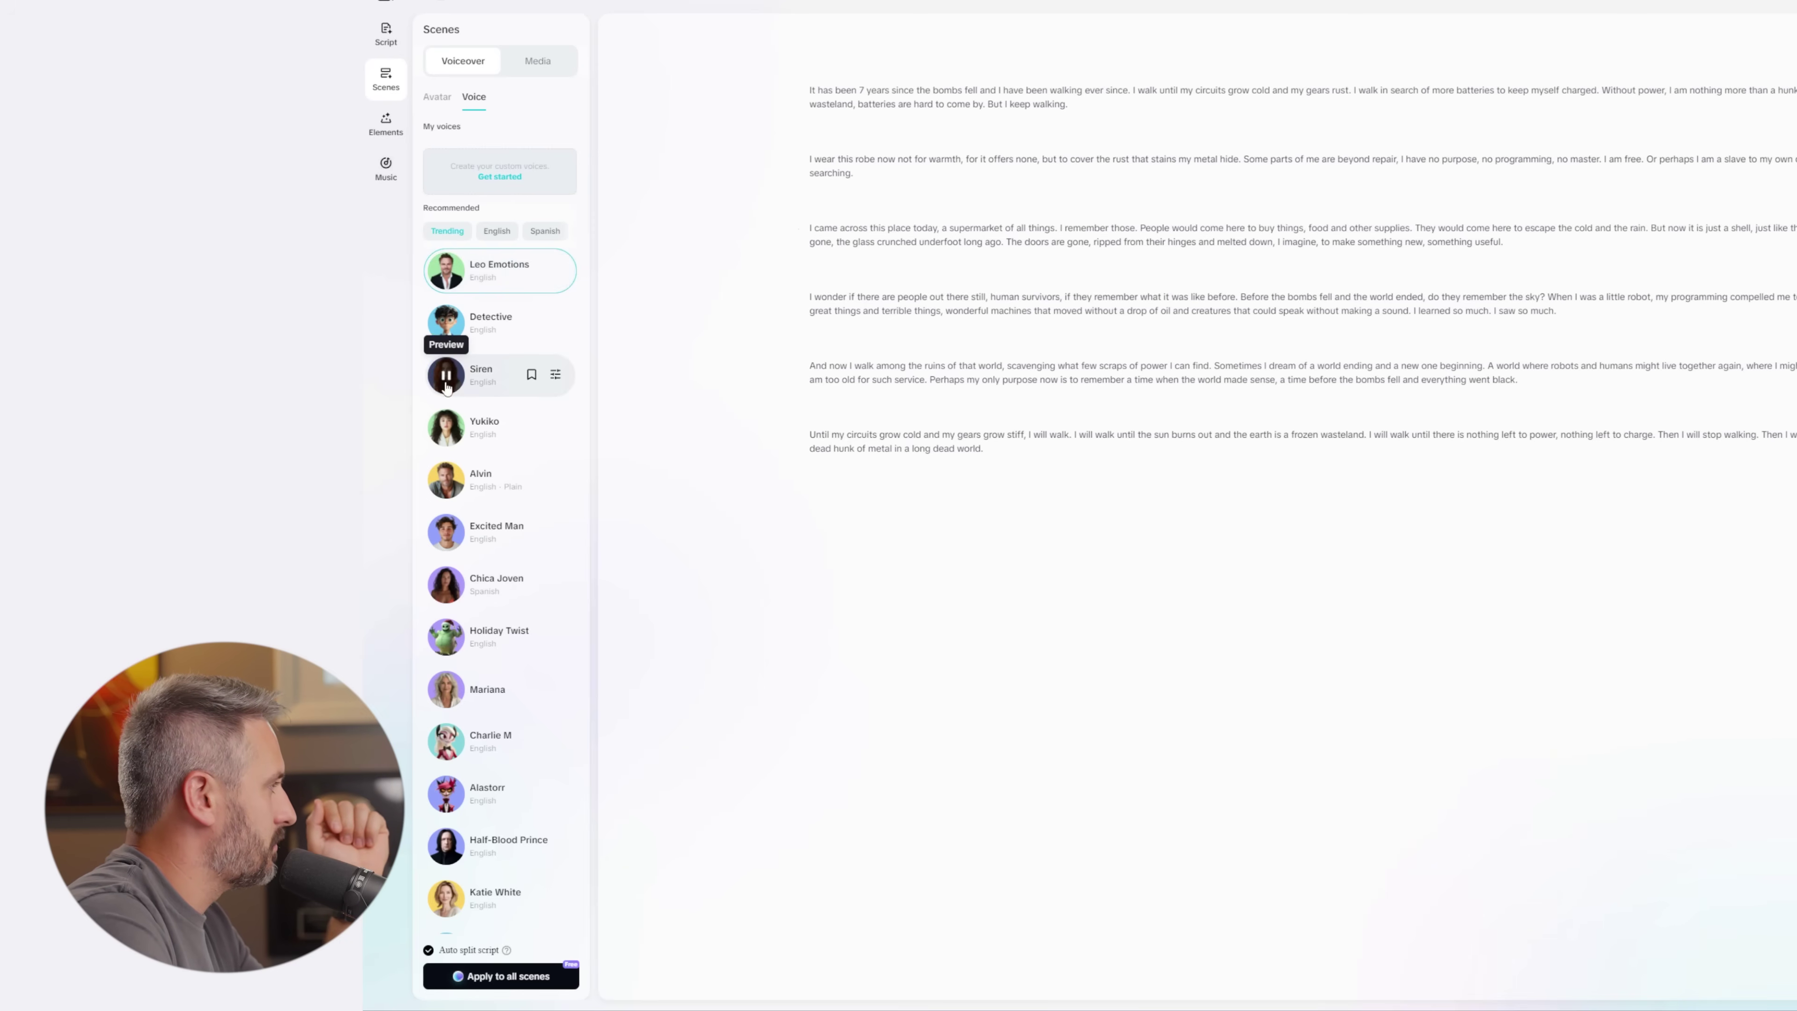
{"action": "left_click", "coordinate": [445, 483]}
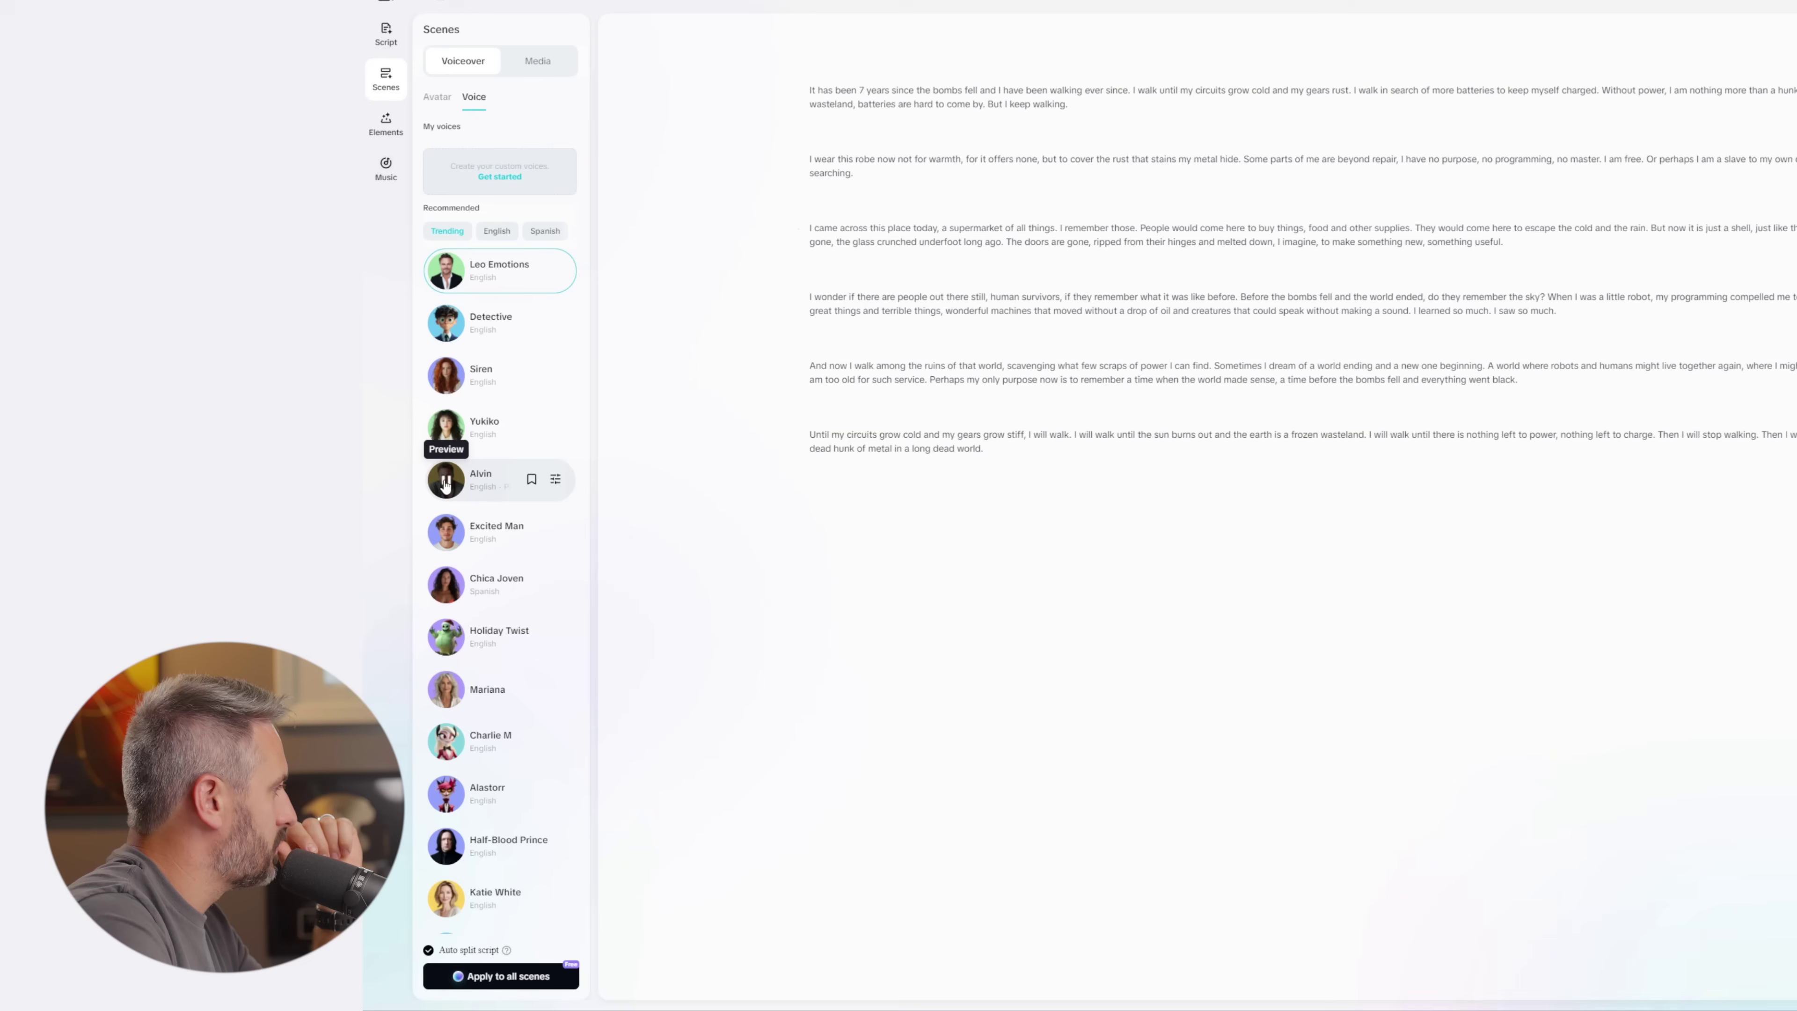
{"action": "left_click", "coordinate": [445, 535]}
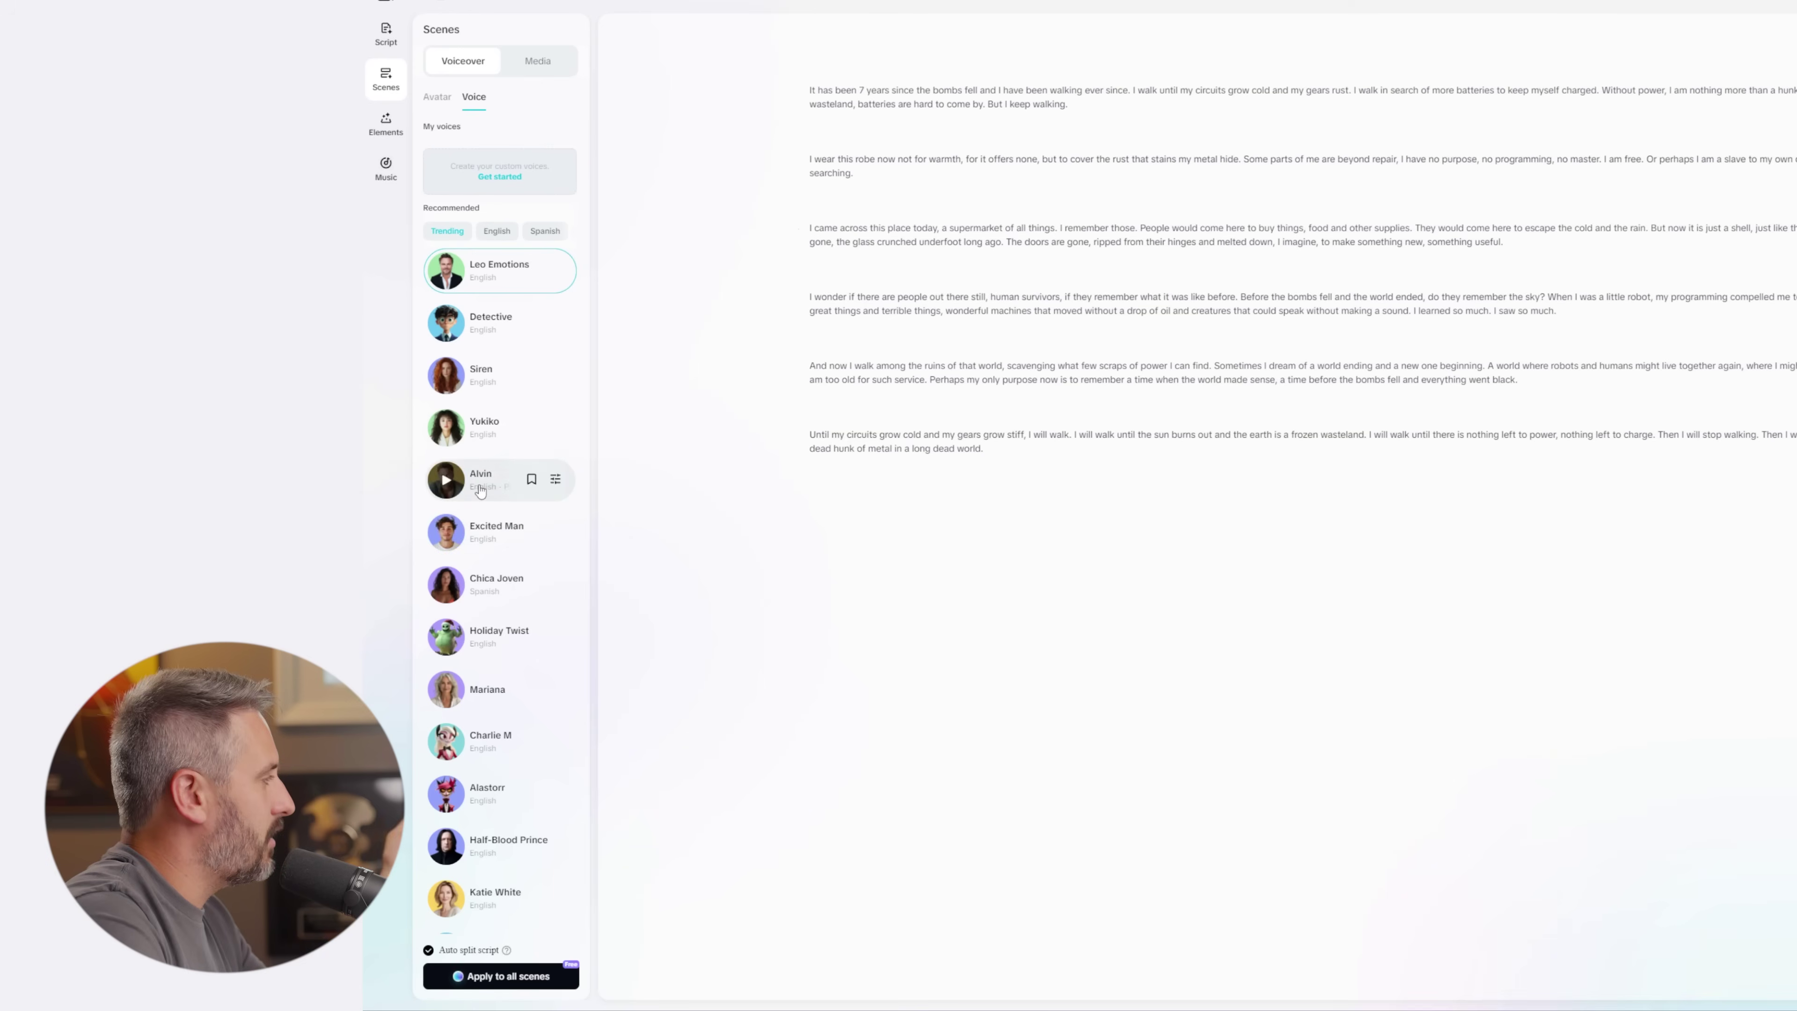
- Sample Benny Cumbers and Half-Blood Prince, then choose Half-Blood Prince for all scenes
{"action": "scroll", "coordinate": [466, 494], "scroll_direction": "down", "scroll_amount": 2}
{"action": "scroll", "coordinate": [467, 502], "scroll_direction": "down", "scroll_amount": 2}
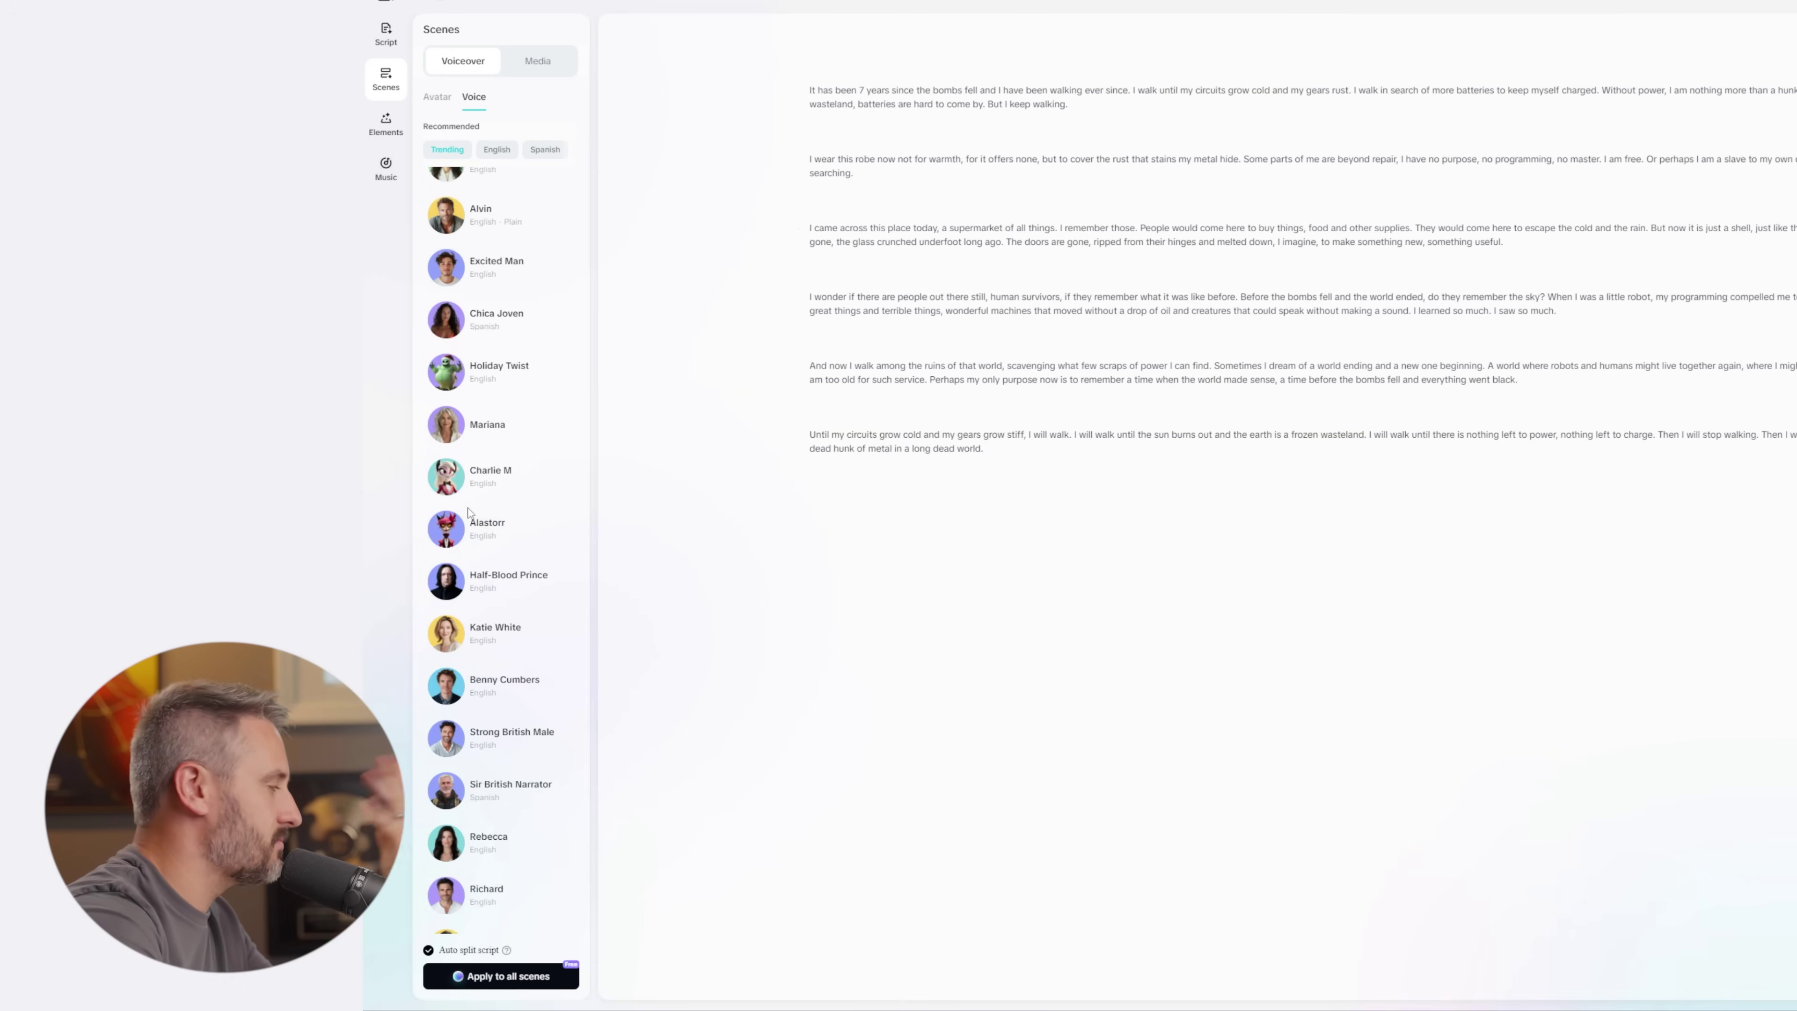
{"action": "scroll", "coordinate": [468, 512], "scroll_direction": "down", "scroll_amount": 4}
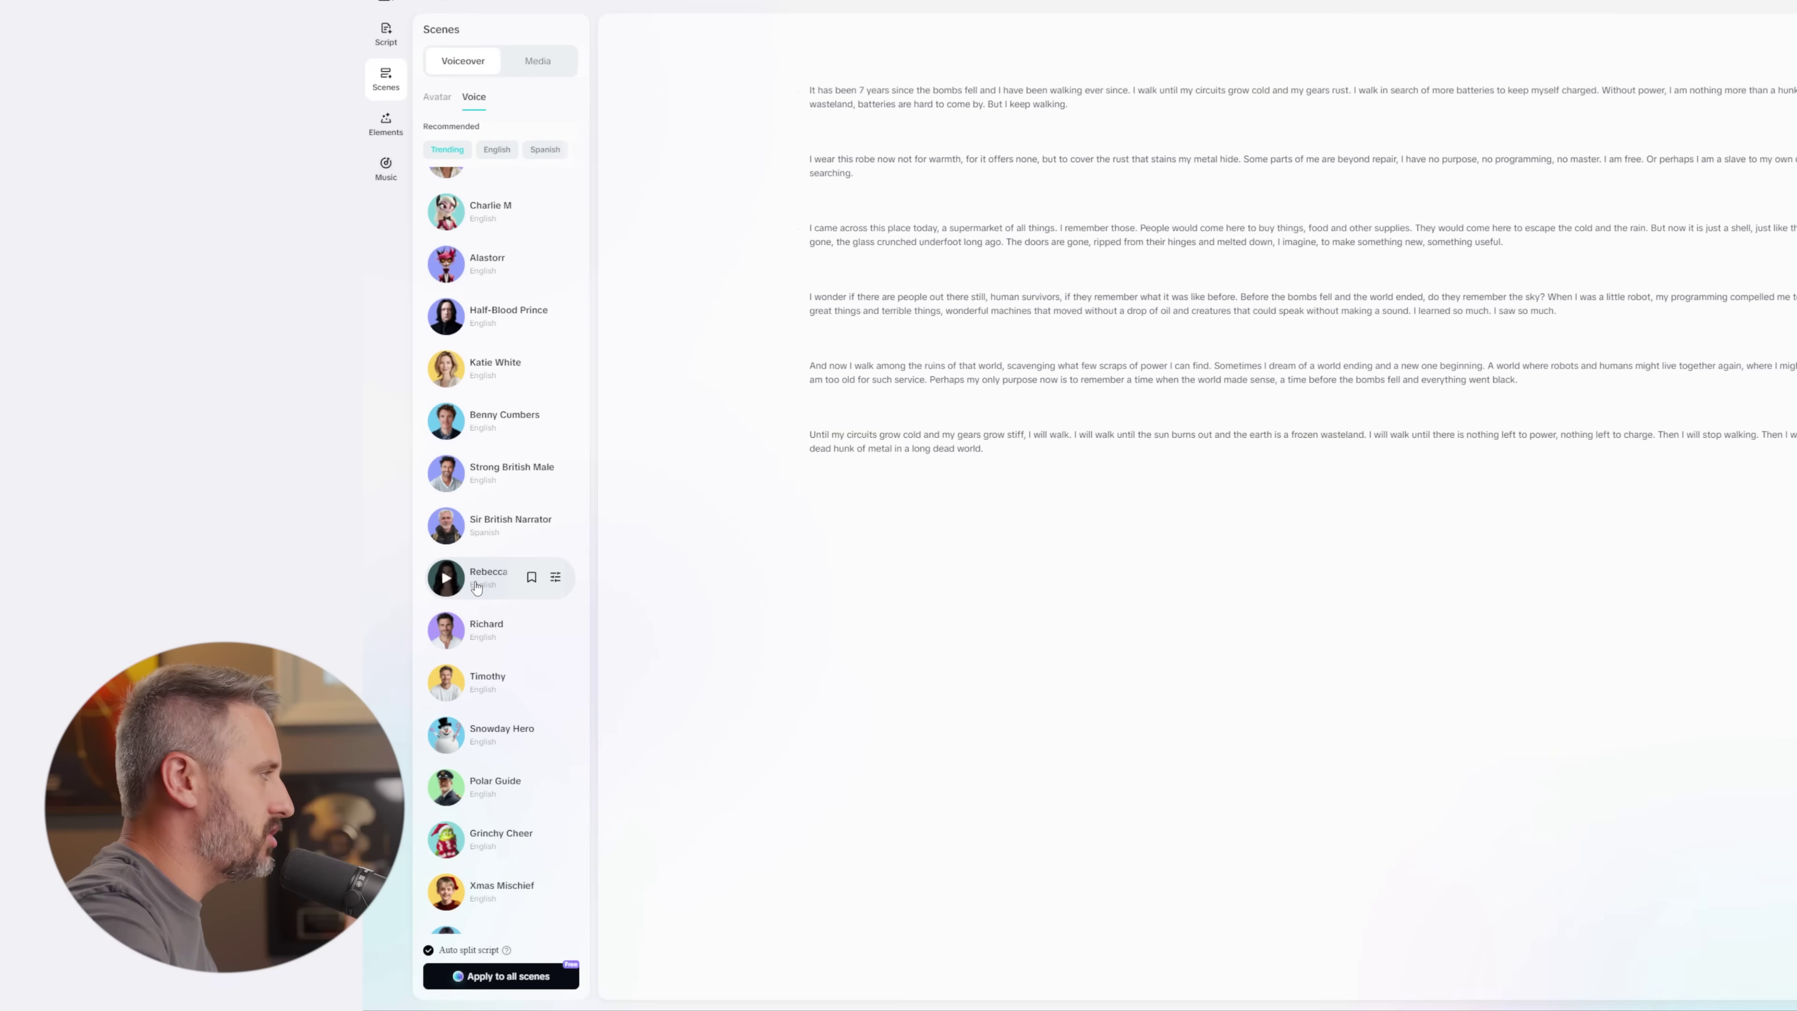
{"action": "left_click", "coordinate": [446, 425]}
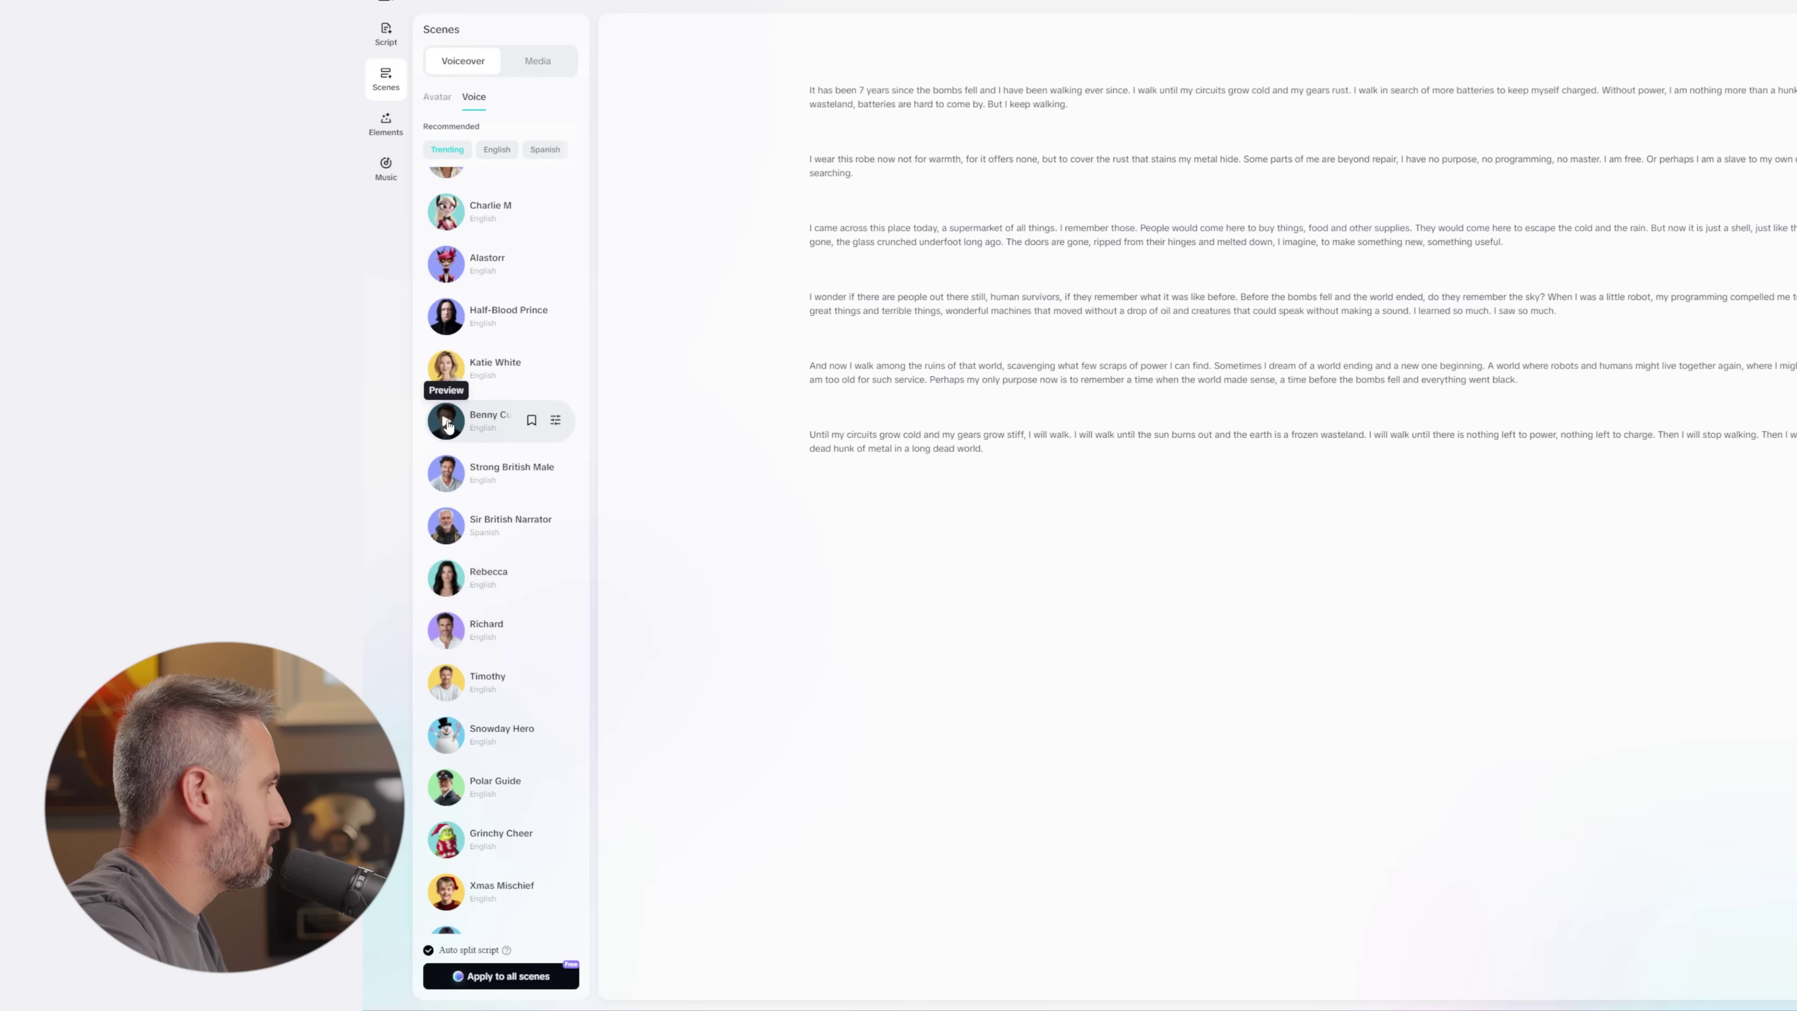
{"action": "scroll", "coordinate": [446, 425], "scroll_direction": "up", "scroll_amount": 2}
{"action": "left_click", "coordinate": [445, 453]}
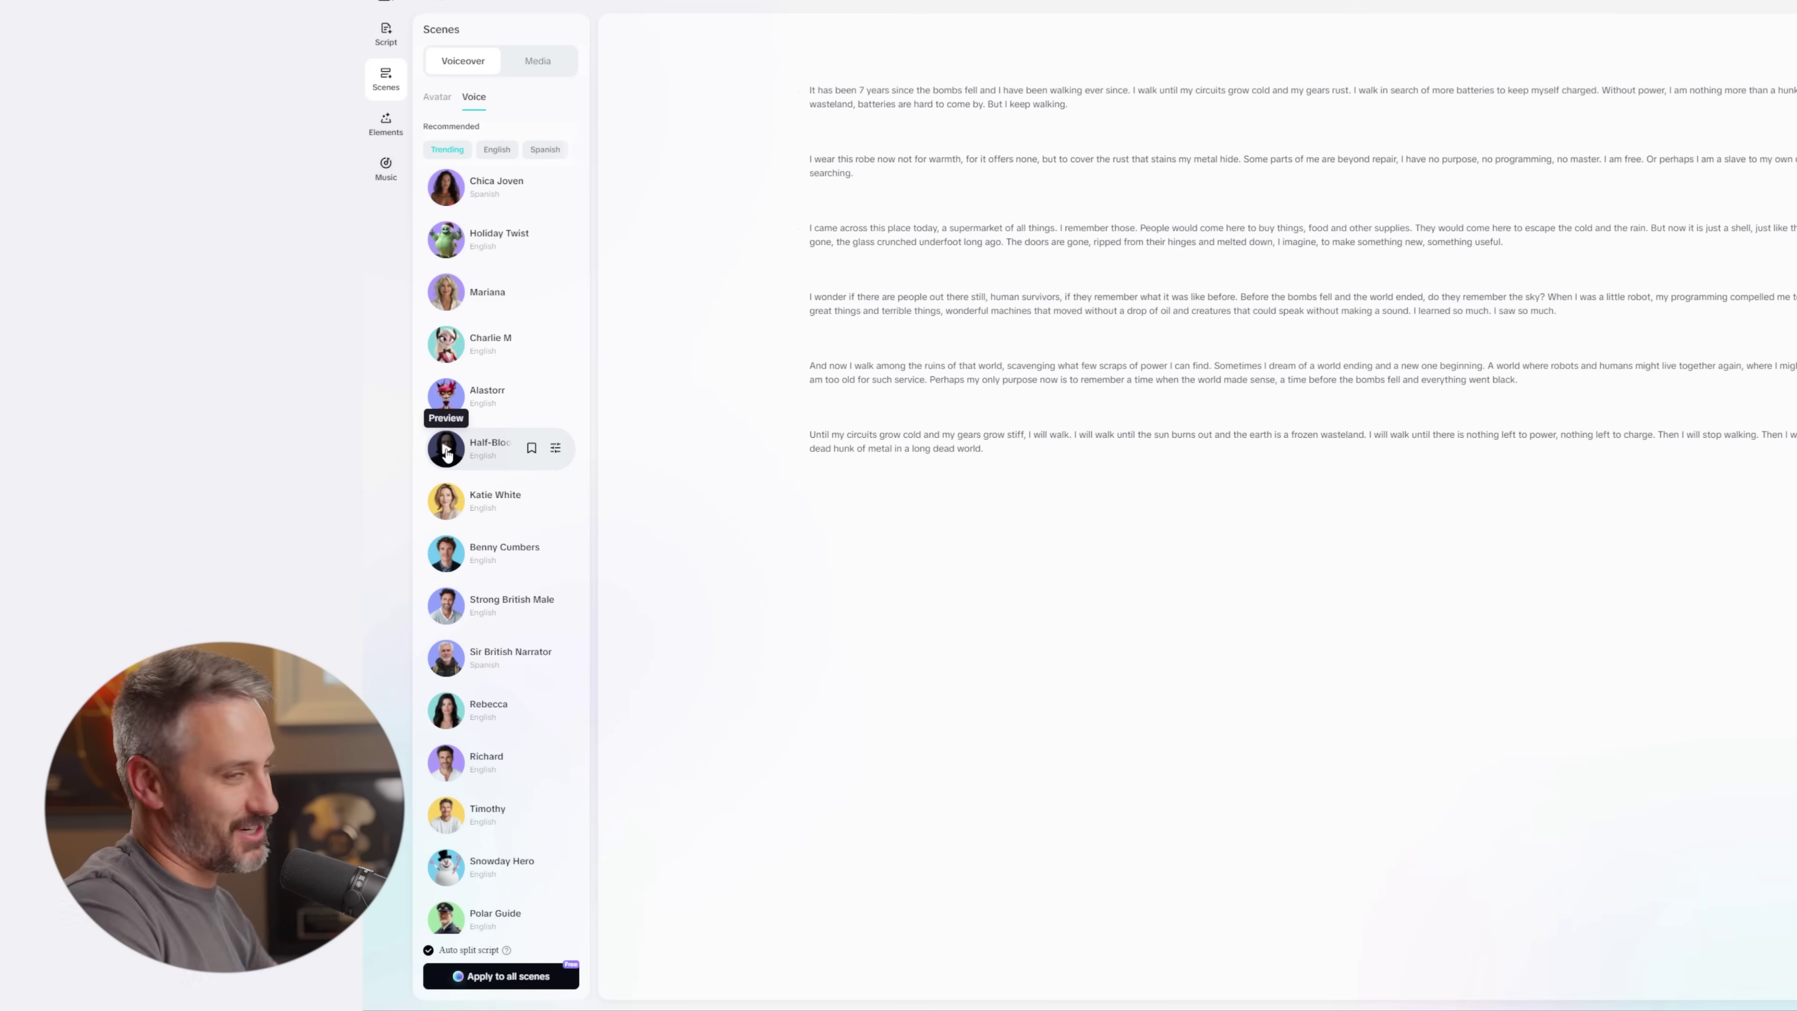
{"action": "left_click", "coordinate": [446, 453]}
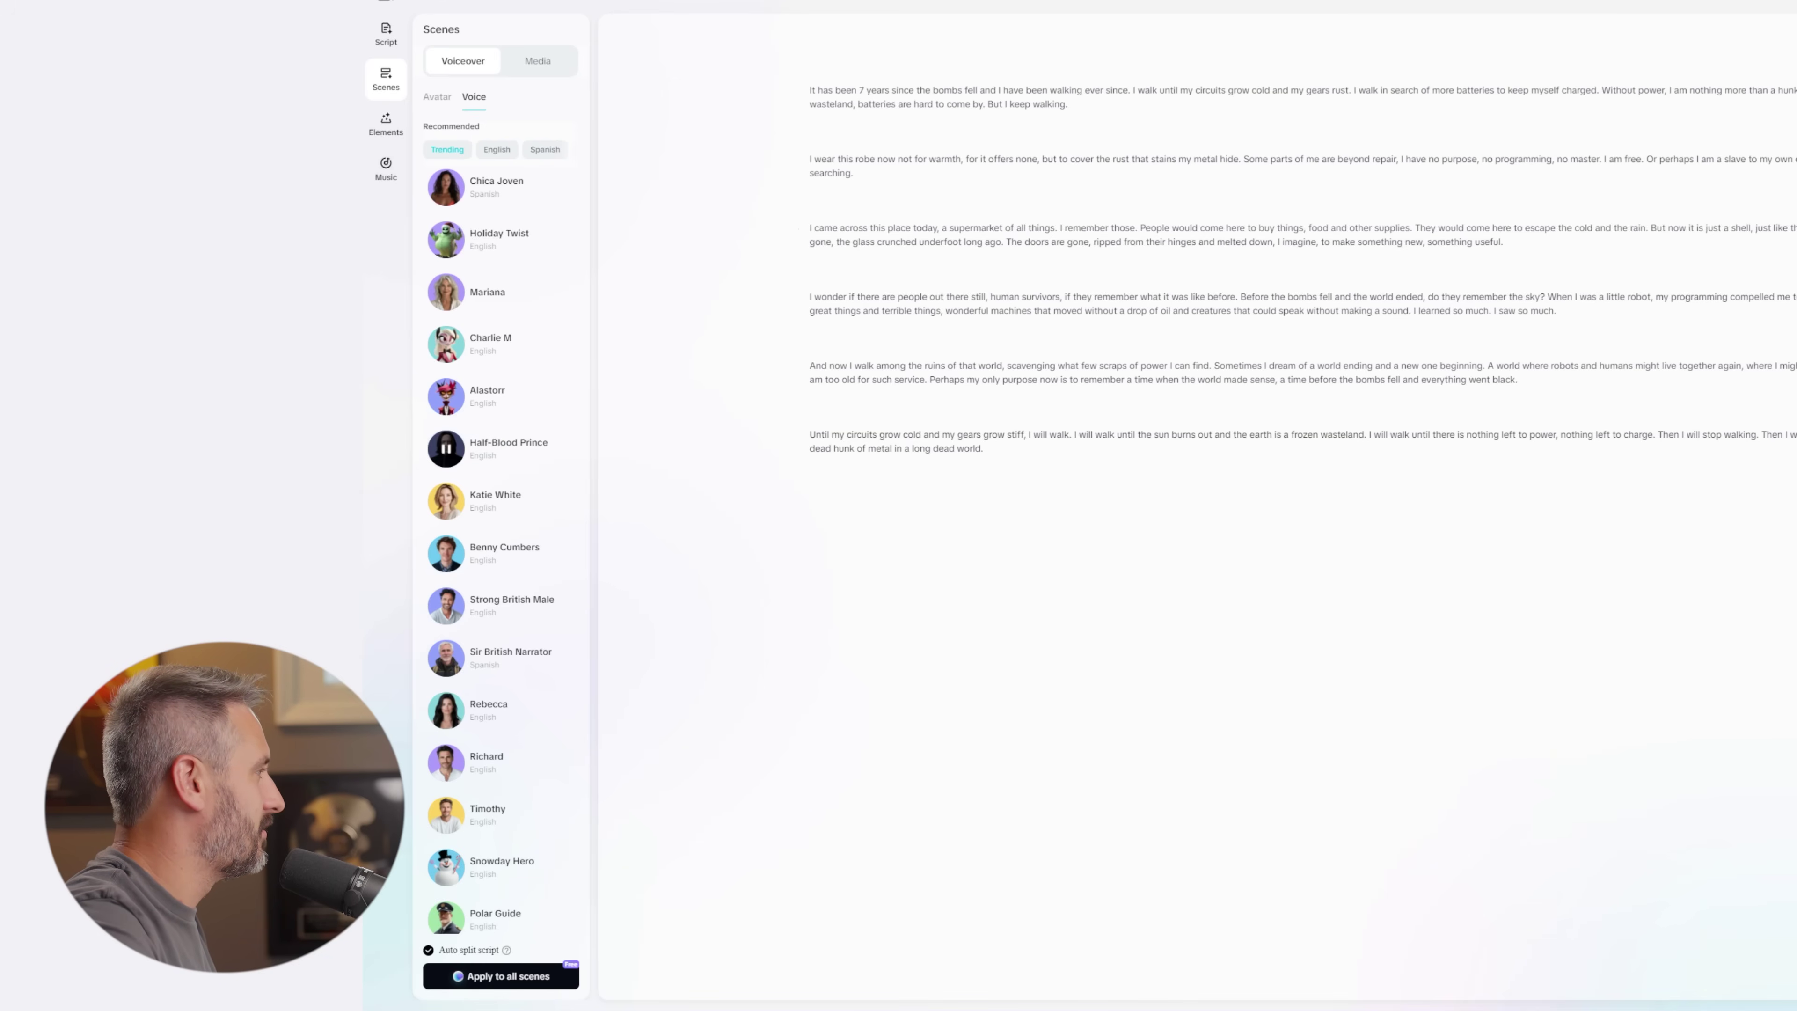
{"action": "left_click", "coordinate": [446, 449]}
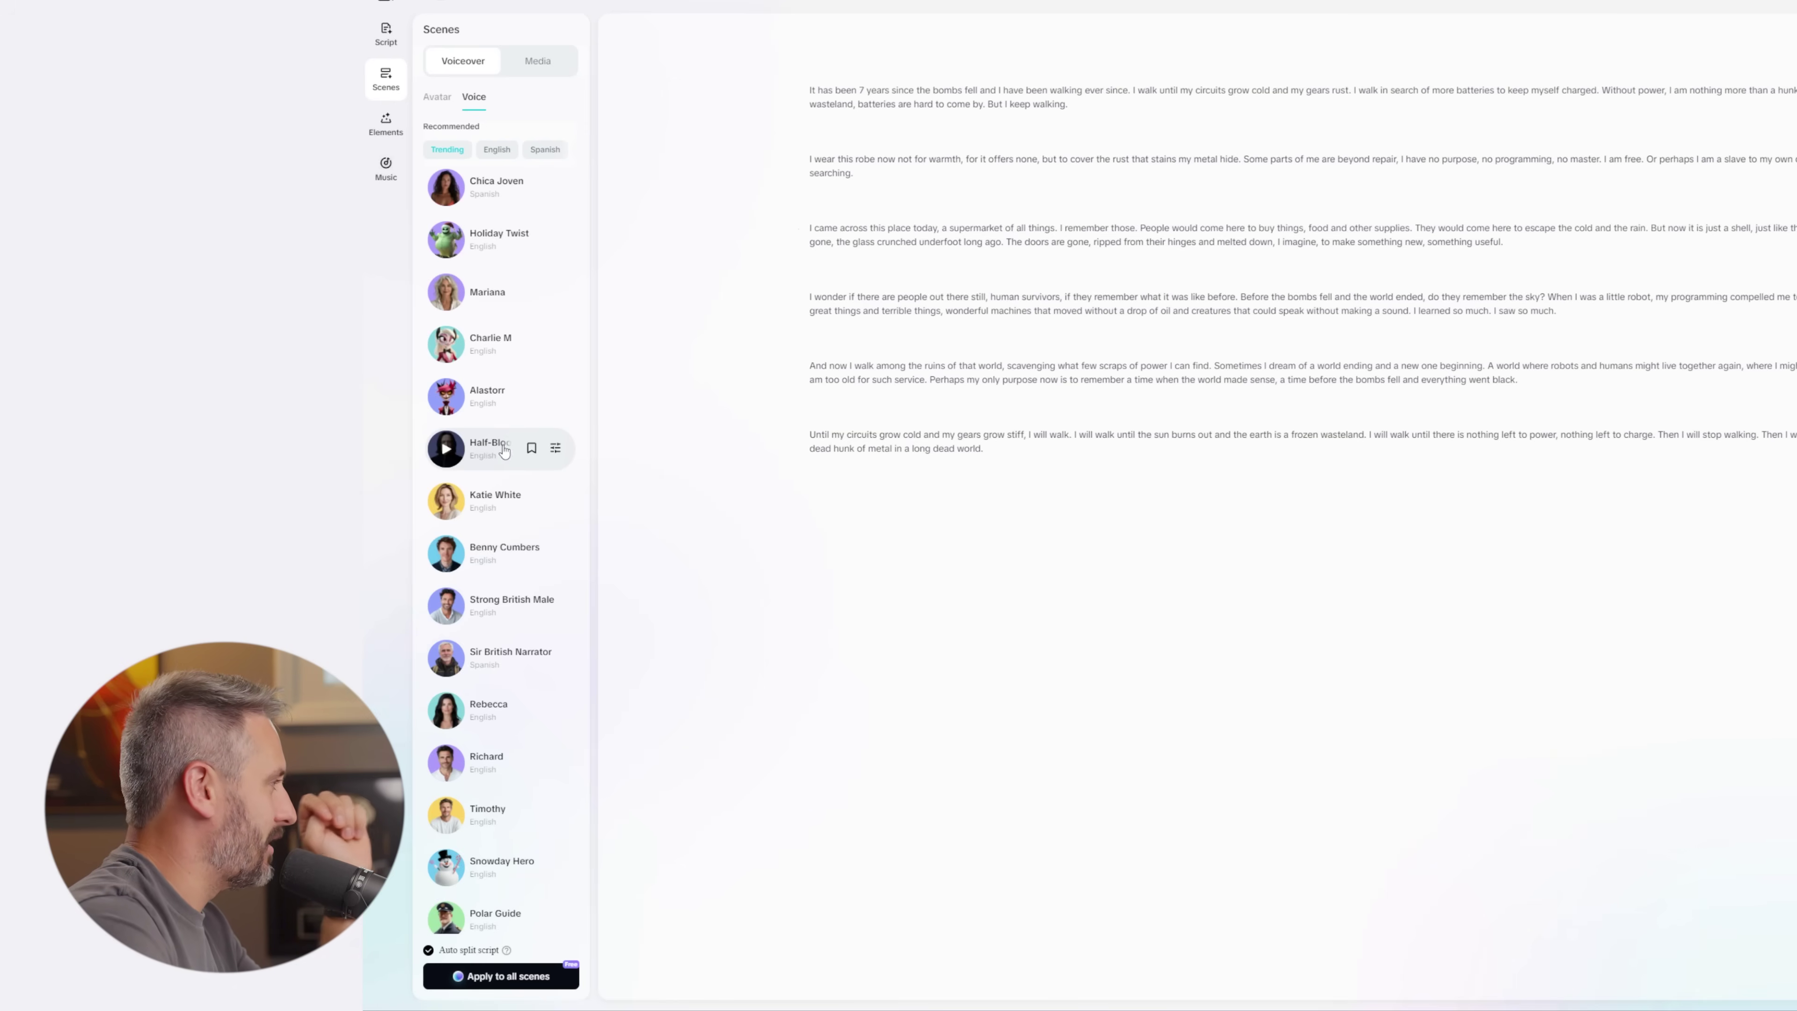
{"action": "left_click", "coordinate": [487, 451]}
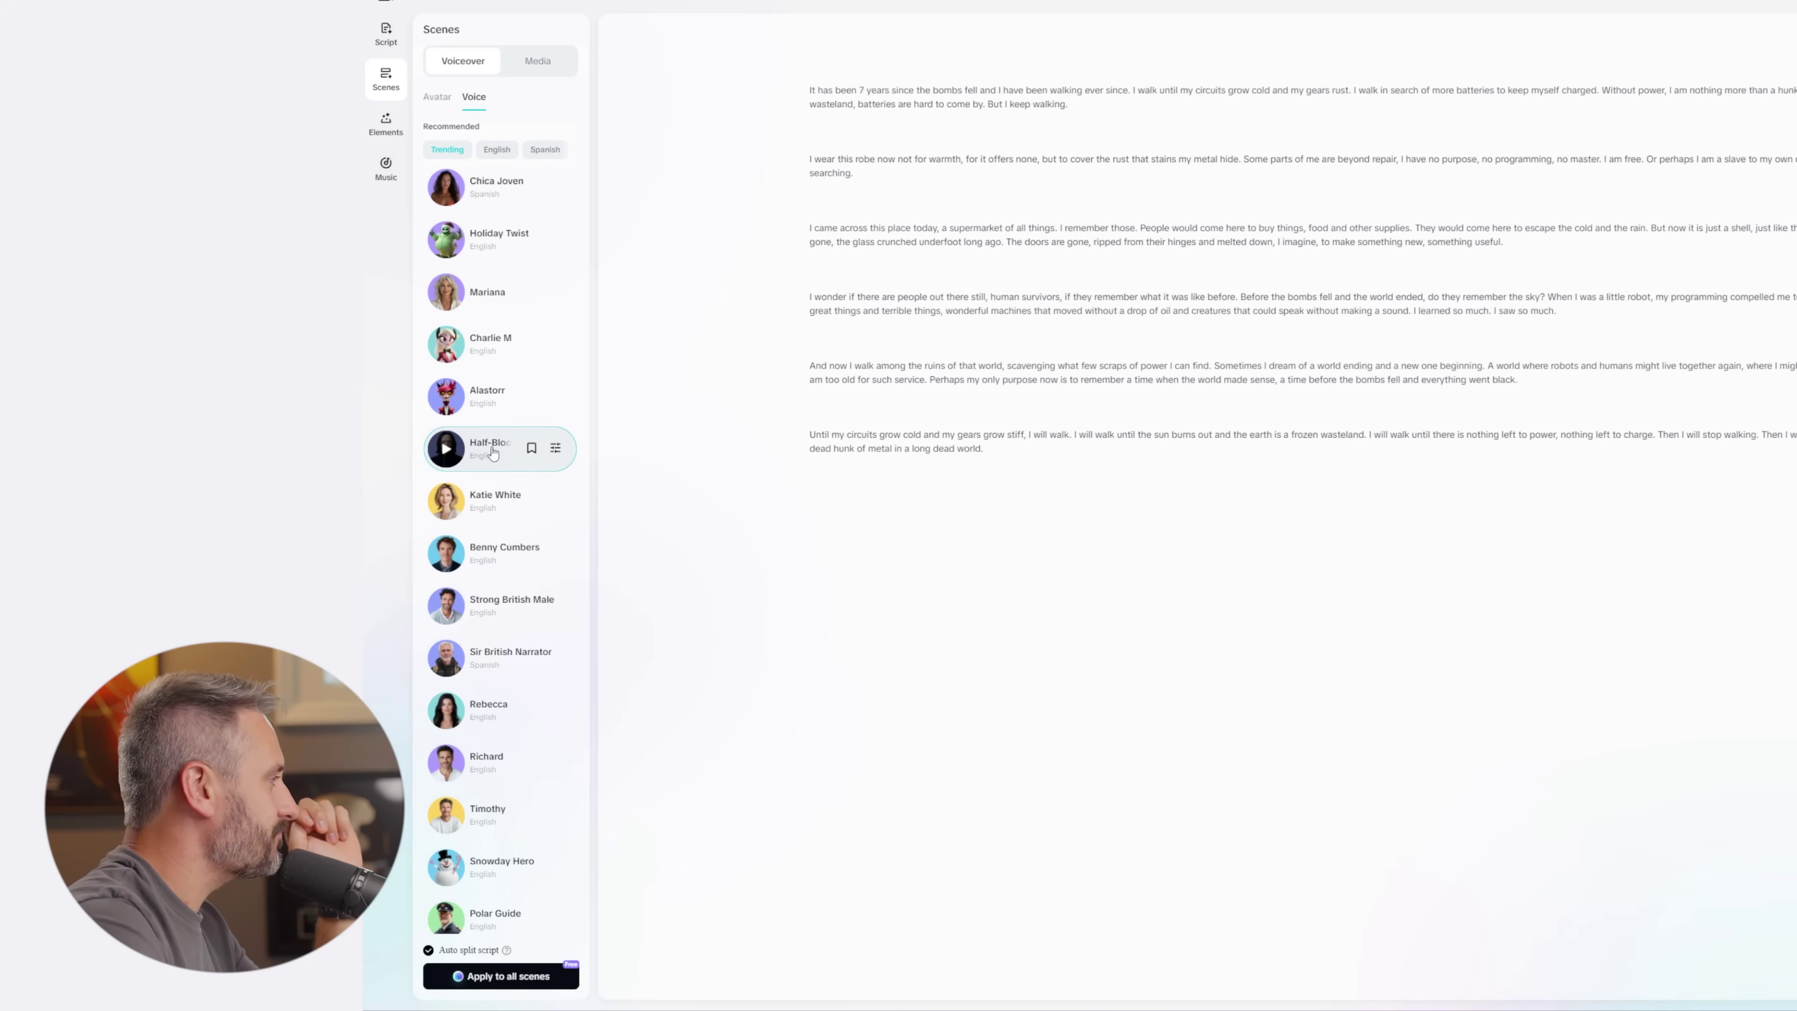
{"action": "left_click", "coordinate": [499, 976]}
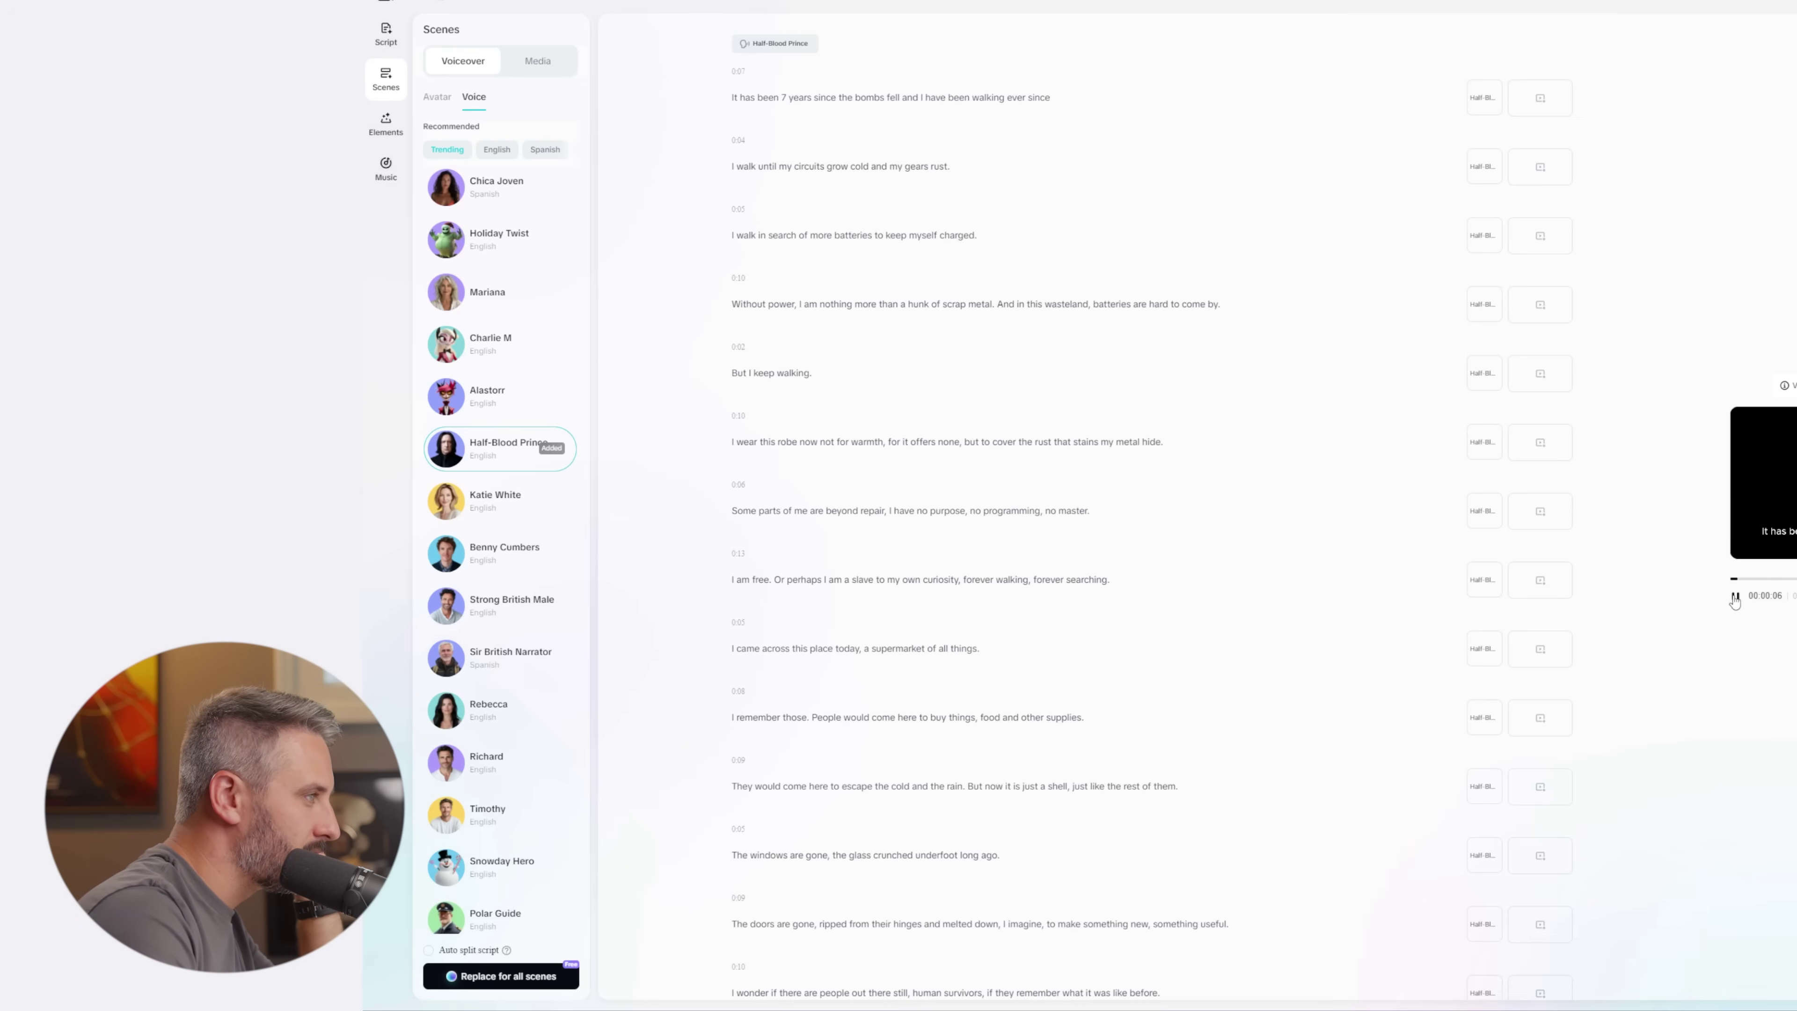
- Pause the Half-Blood Prince voiced preview and scroll through the timed scene lines
{"action": "left_click", "coordinate": [1735, 597]}
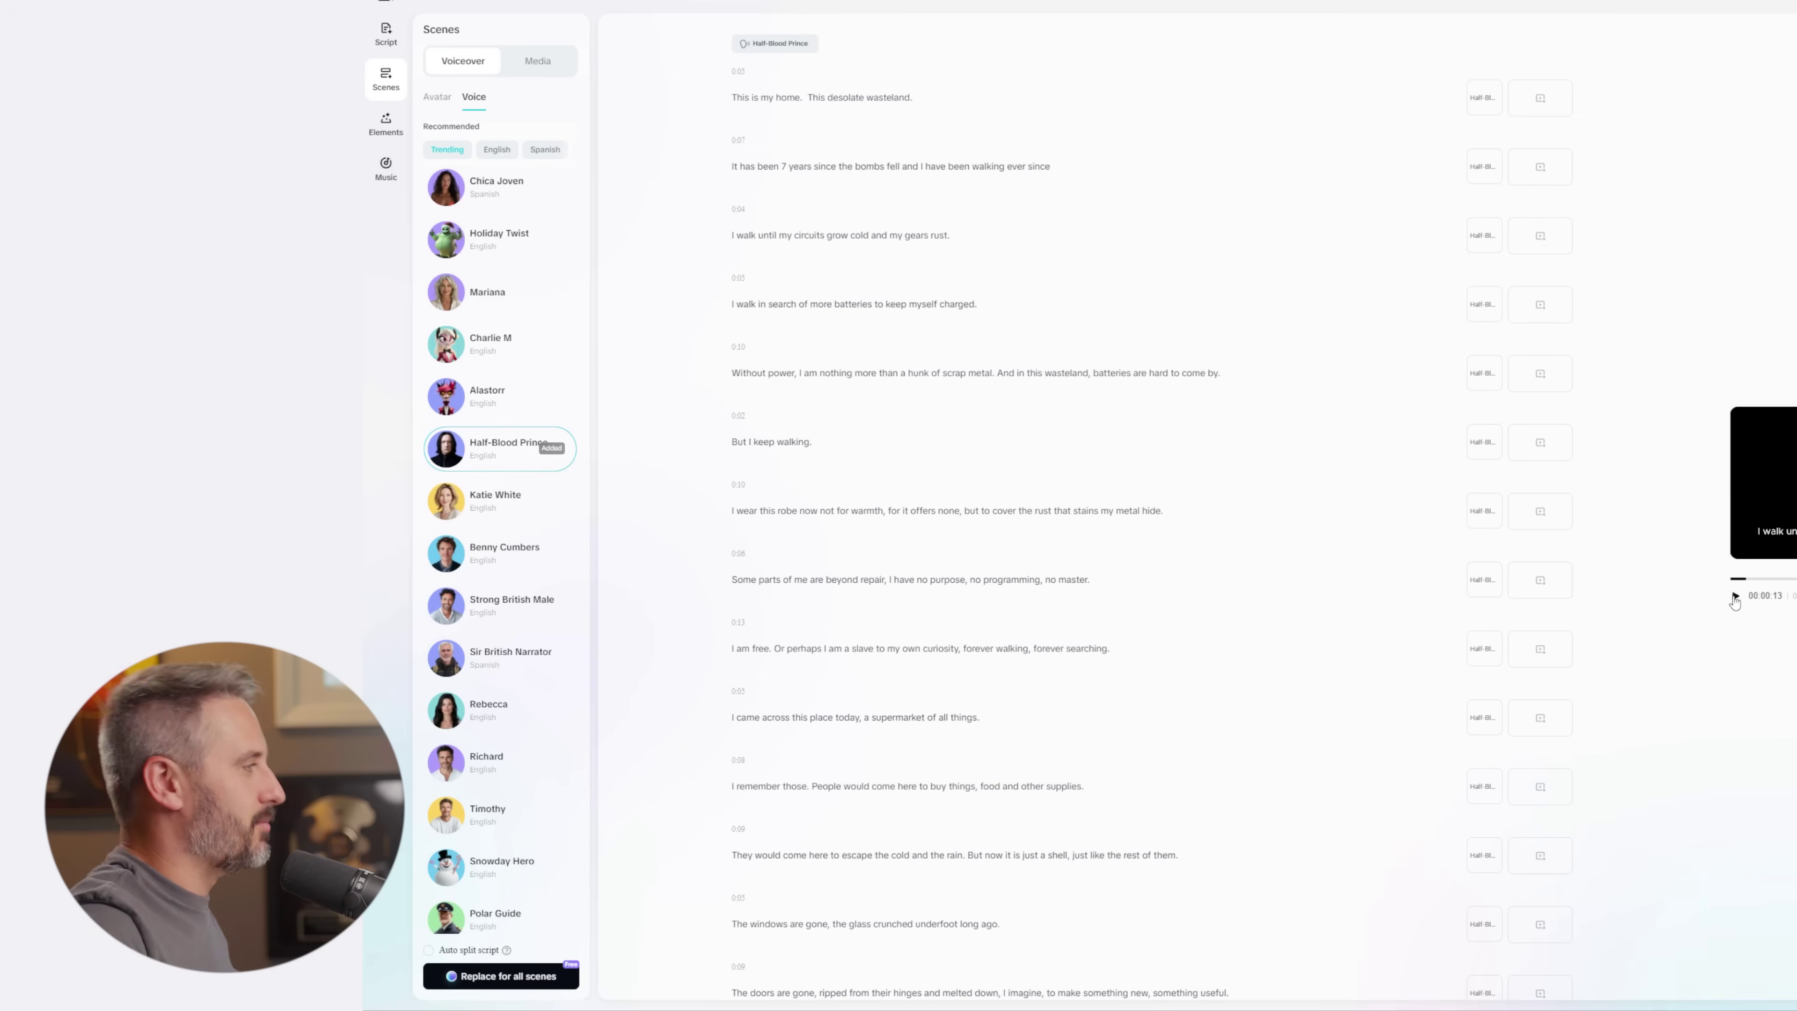
{"action": "scroll", "coordinate": [1077, 151], "scroll_direction": "down", "scroll_amount": 13}
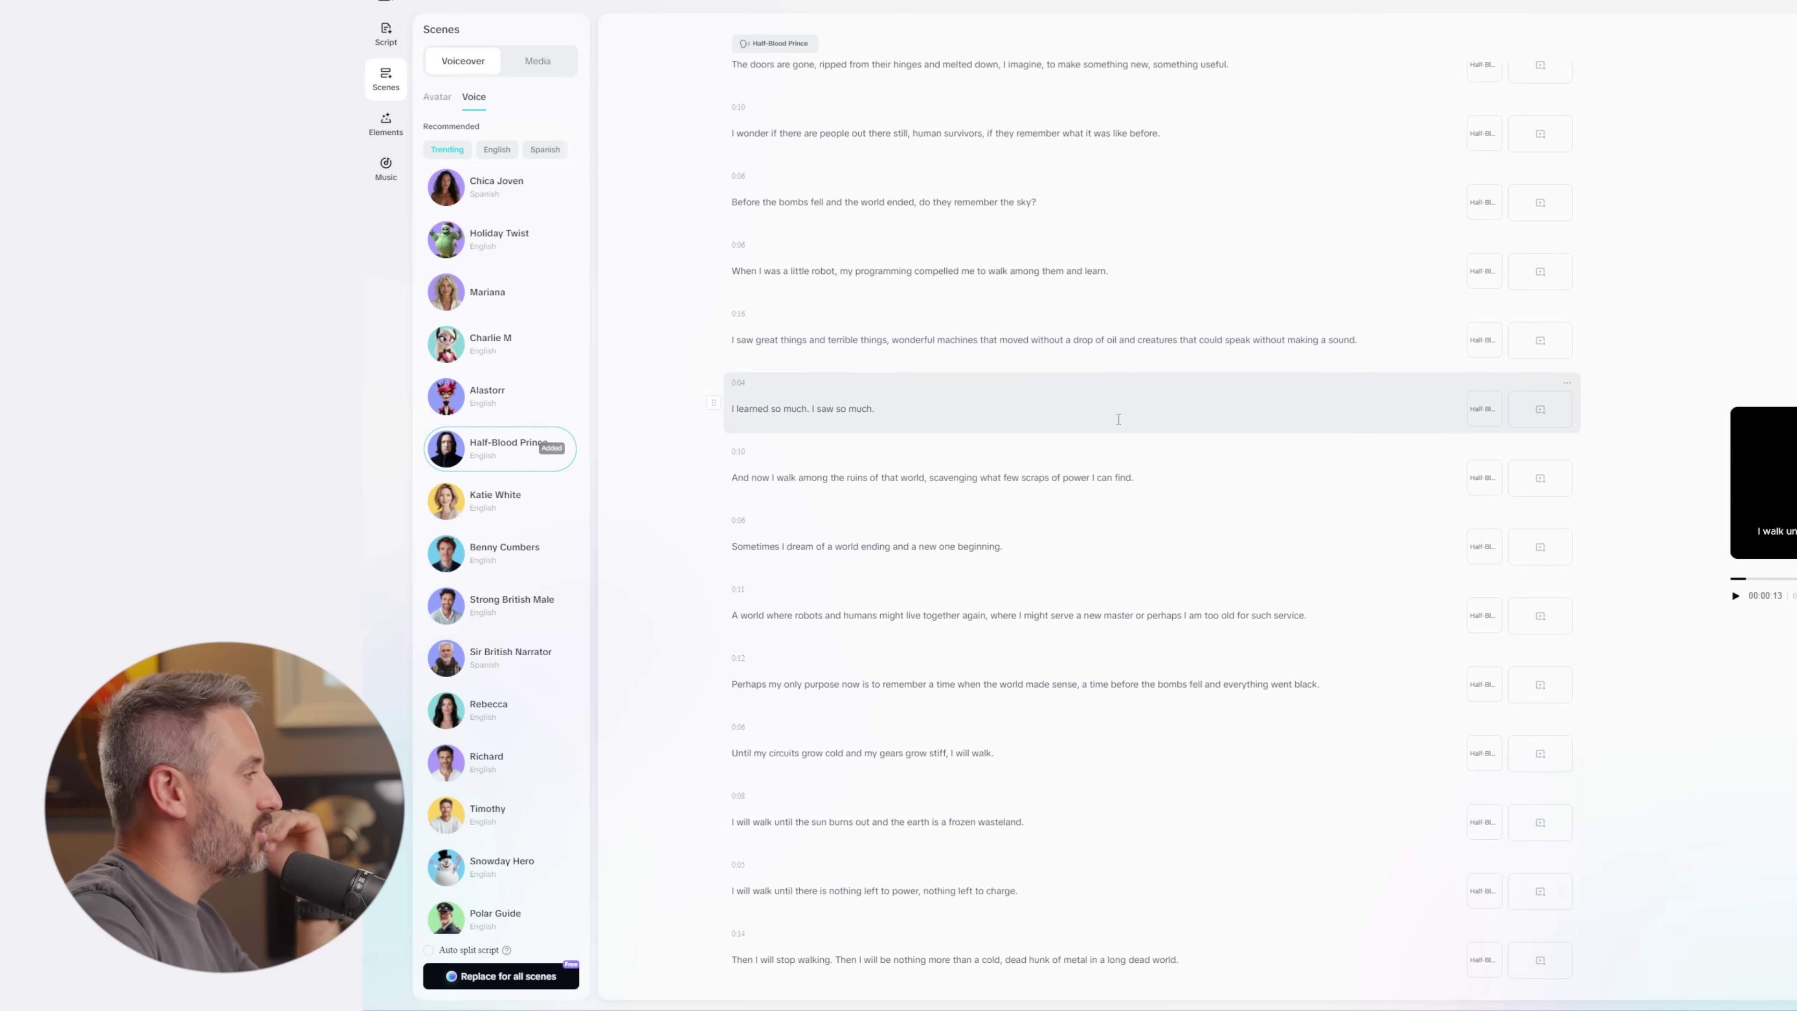
{"action": "scroll", "coordinate": [1119, 419], "scroll_direction": "up", "scroll_amount": 13}
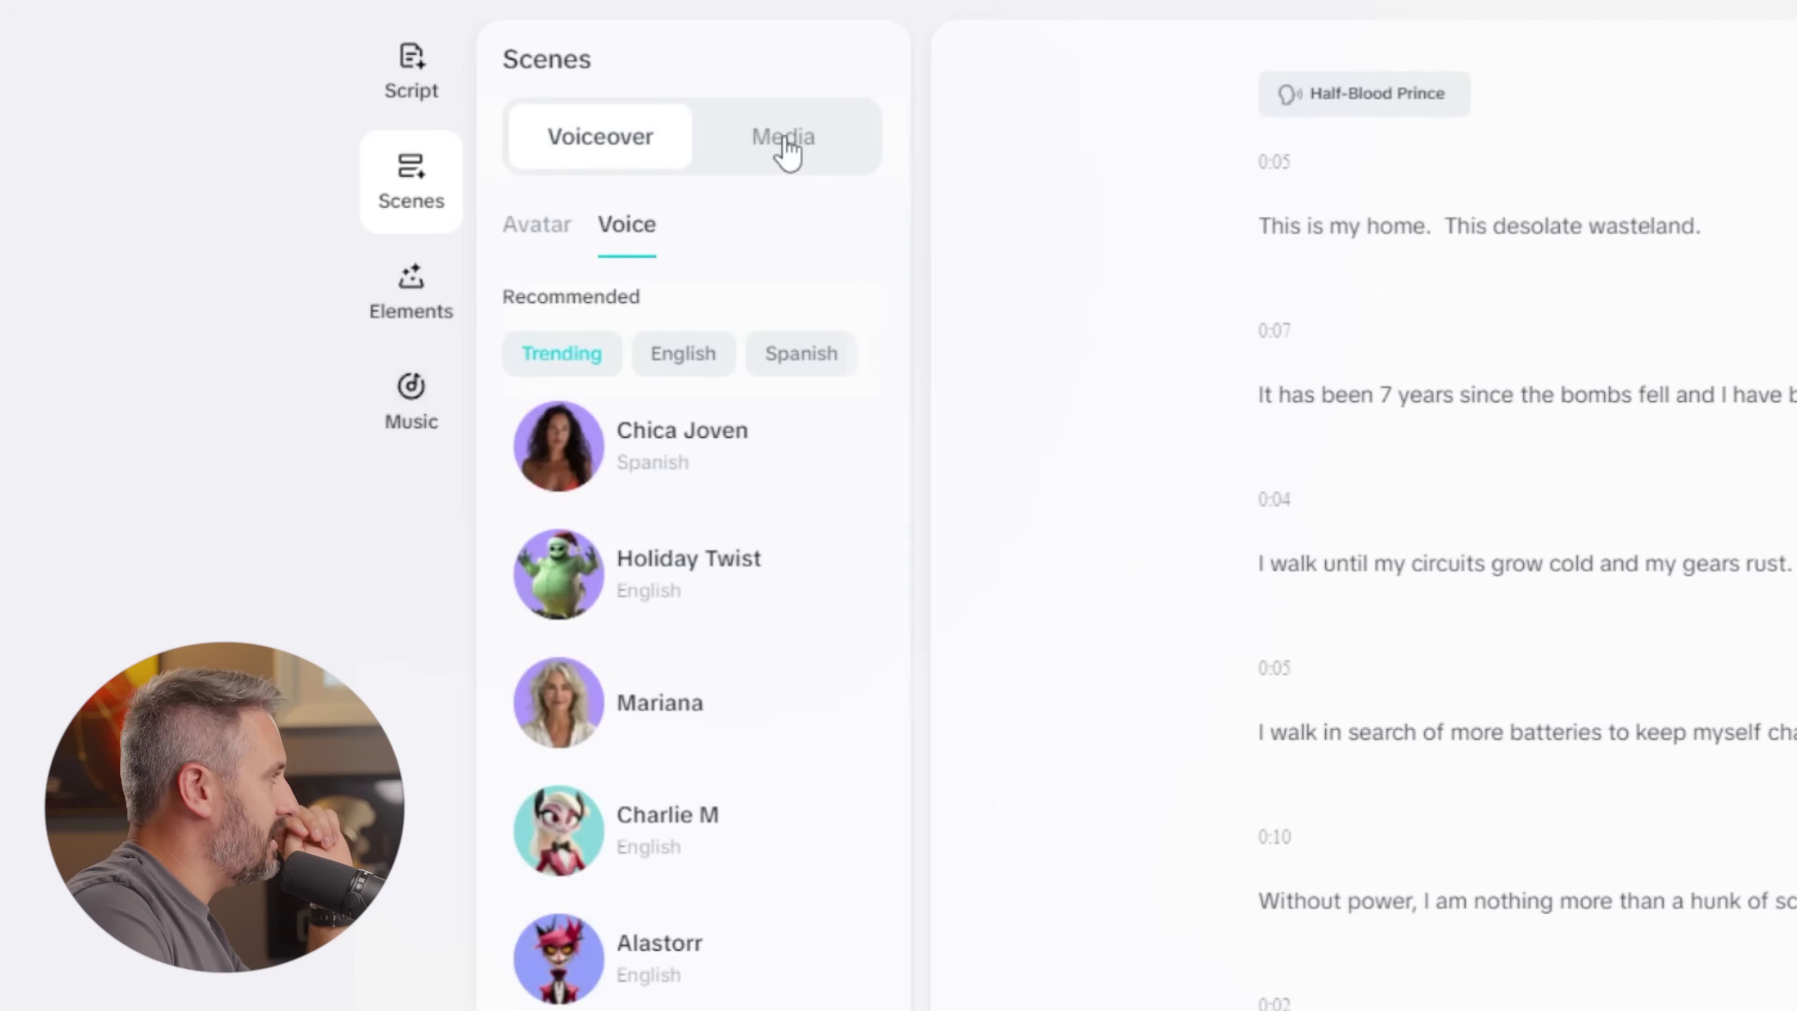
- Switch Scenes to the Media tab and bring up the Generate AI media settings
{"action": "left_click", "coordinate": [784, 142]}
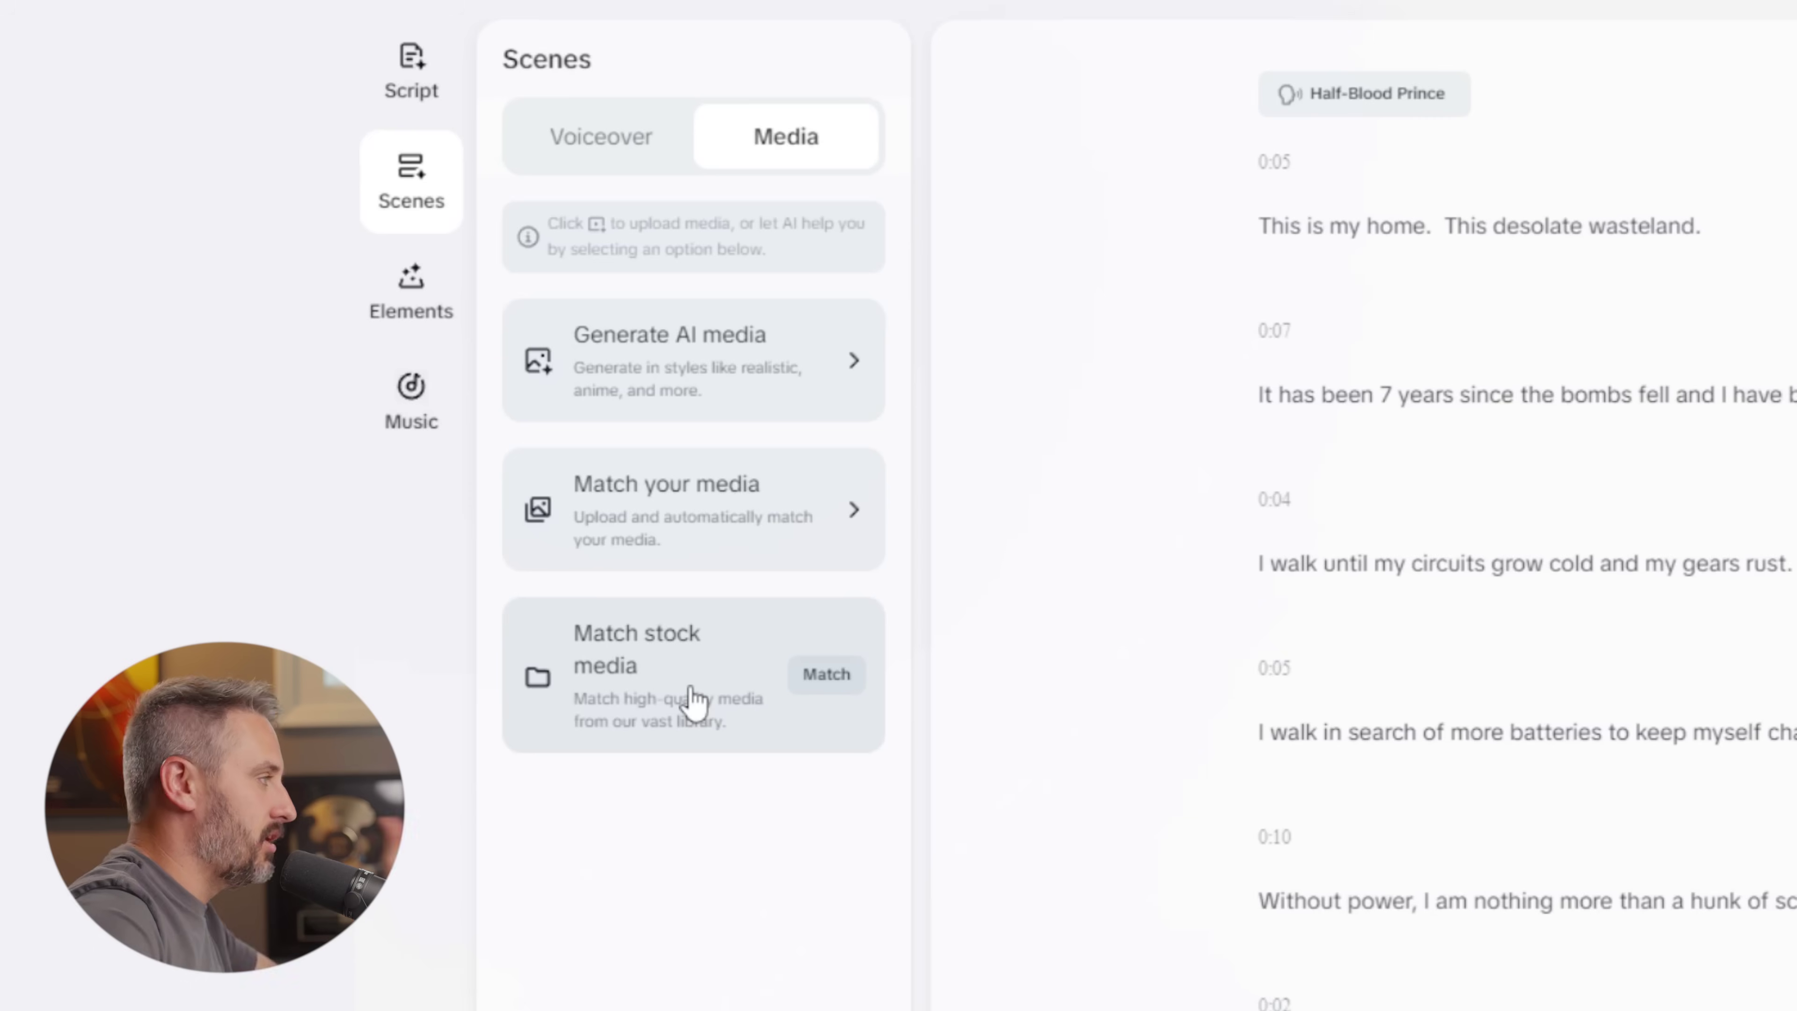
{"action": "left_click", "coordinate": [710, 369]}
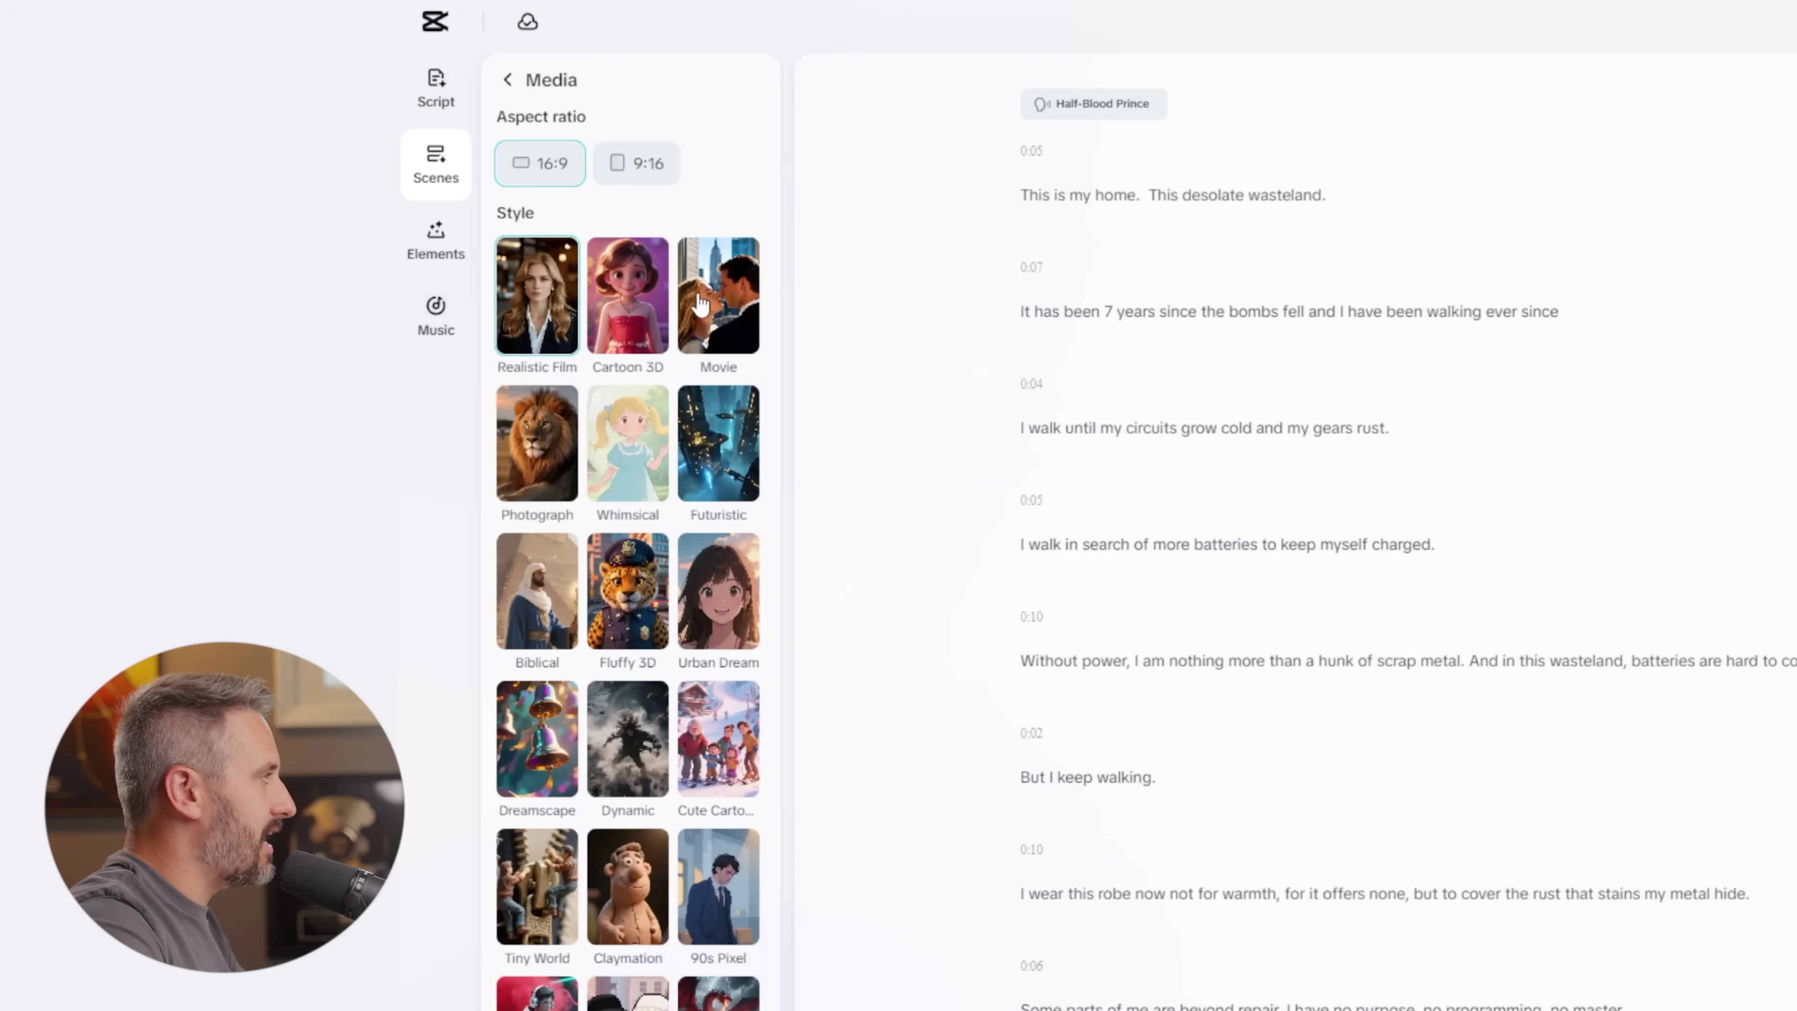
- Compare Futuristic and Dynamic, pick Epic Fantasy, and generate visuals for all scenes
{"action": "left_click", "coordinate": [729, 457]}
{"action": "left_click", "coordinate": [630, 736]}
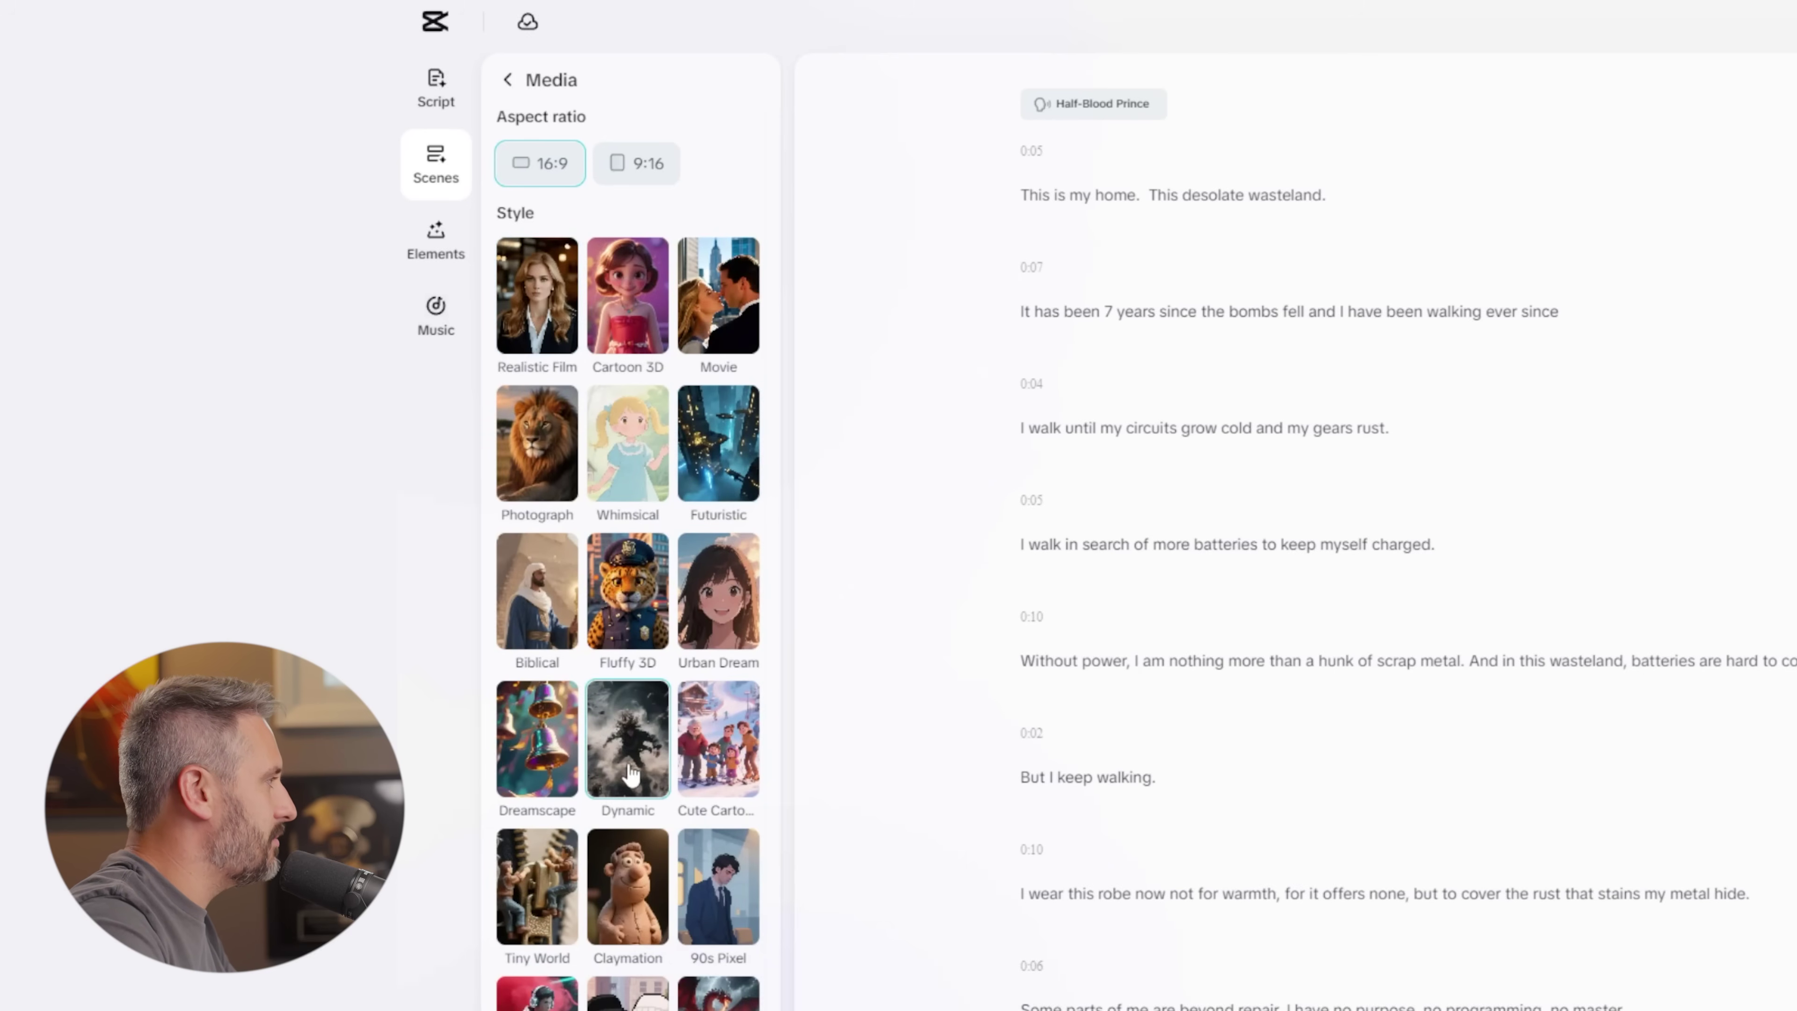
{"action": "scroll", "coordinate": [637, 750], "scroll_direction": "down", "scroll_amount": 2}
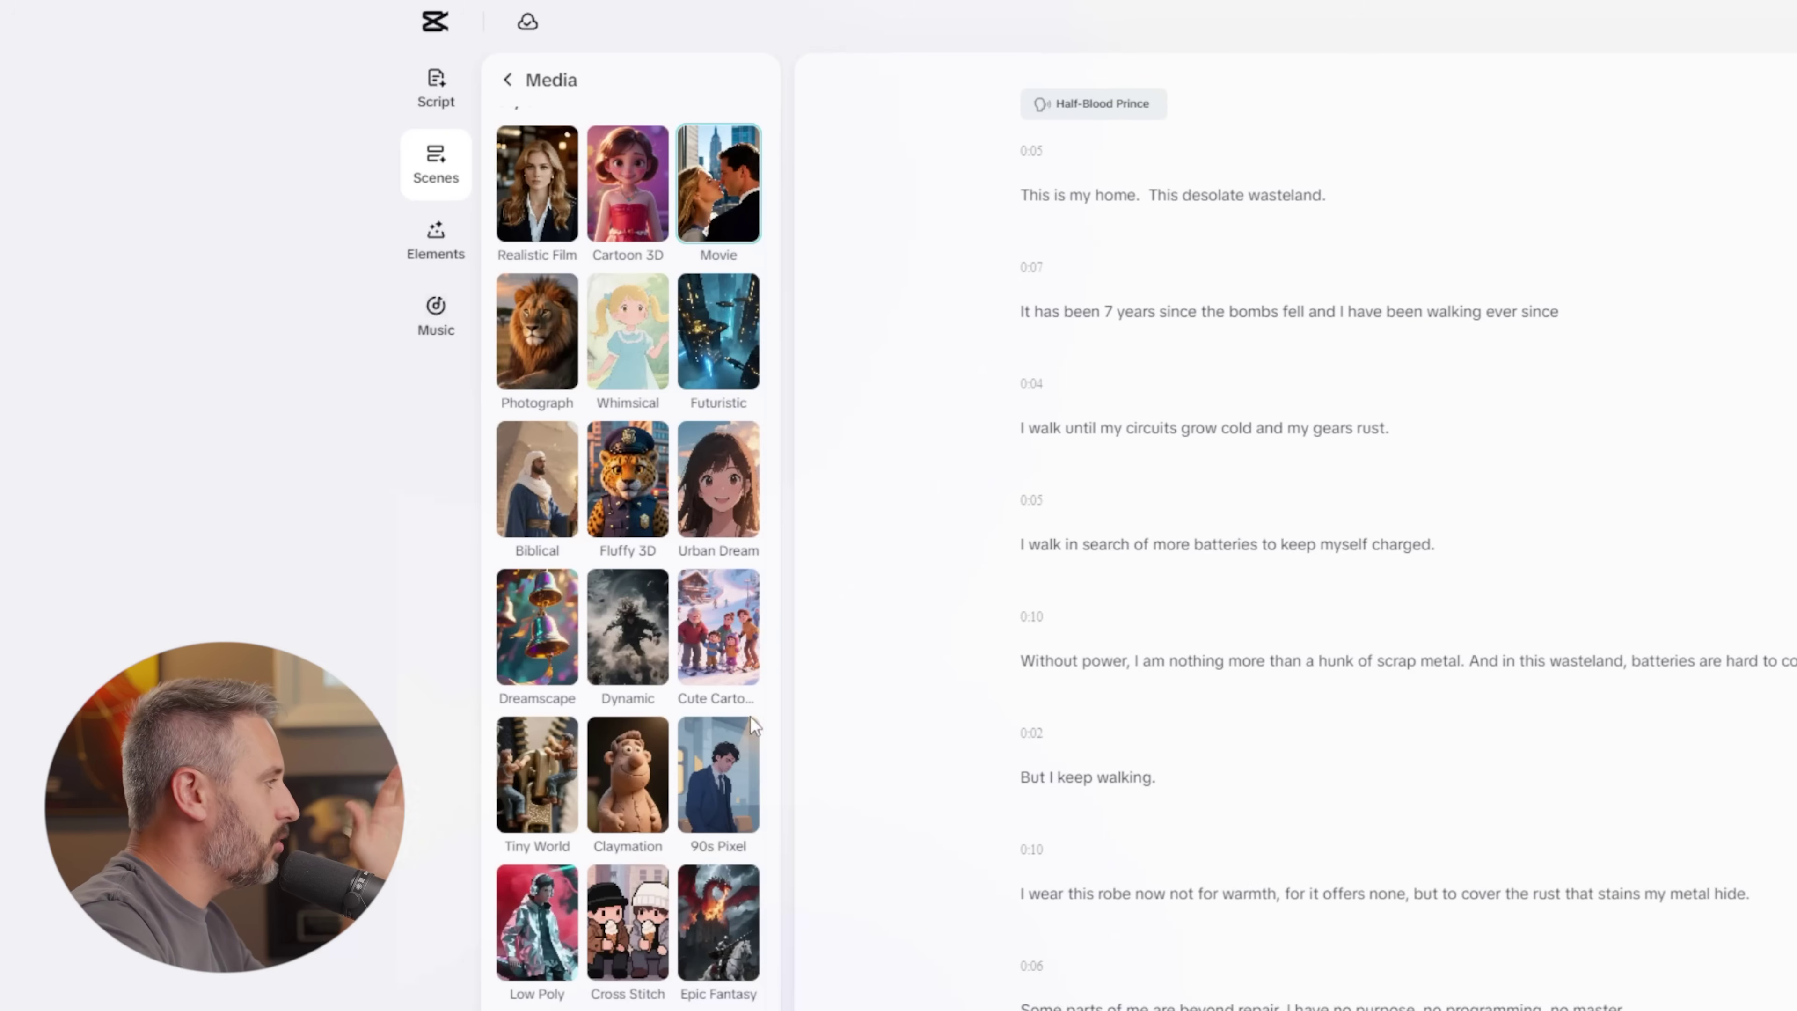
{"action": "left_click", "coordinate": [727, 928]}
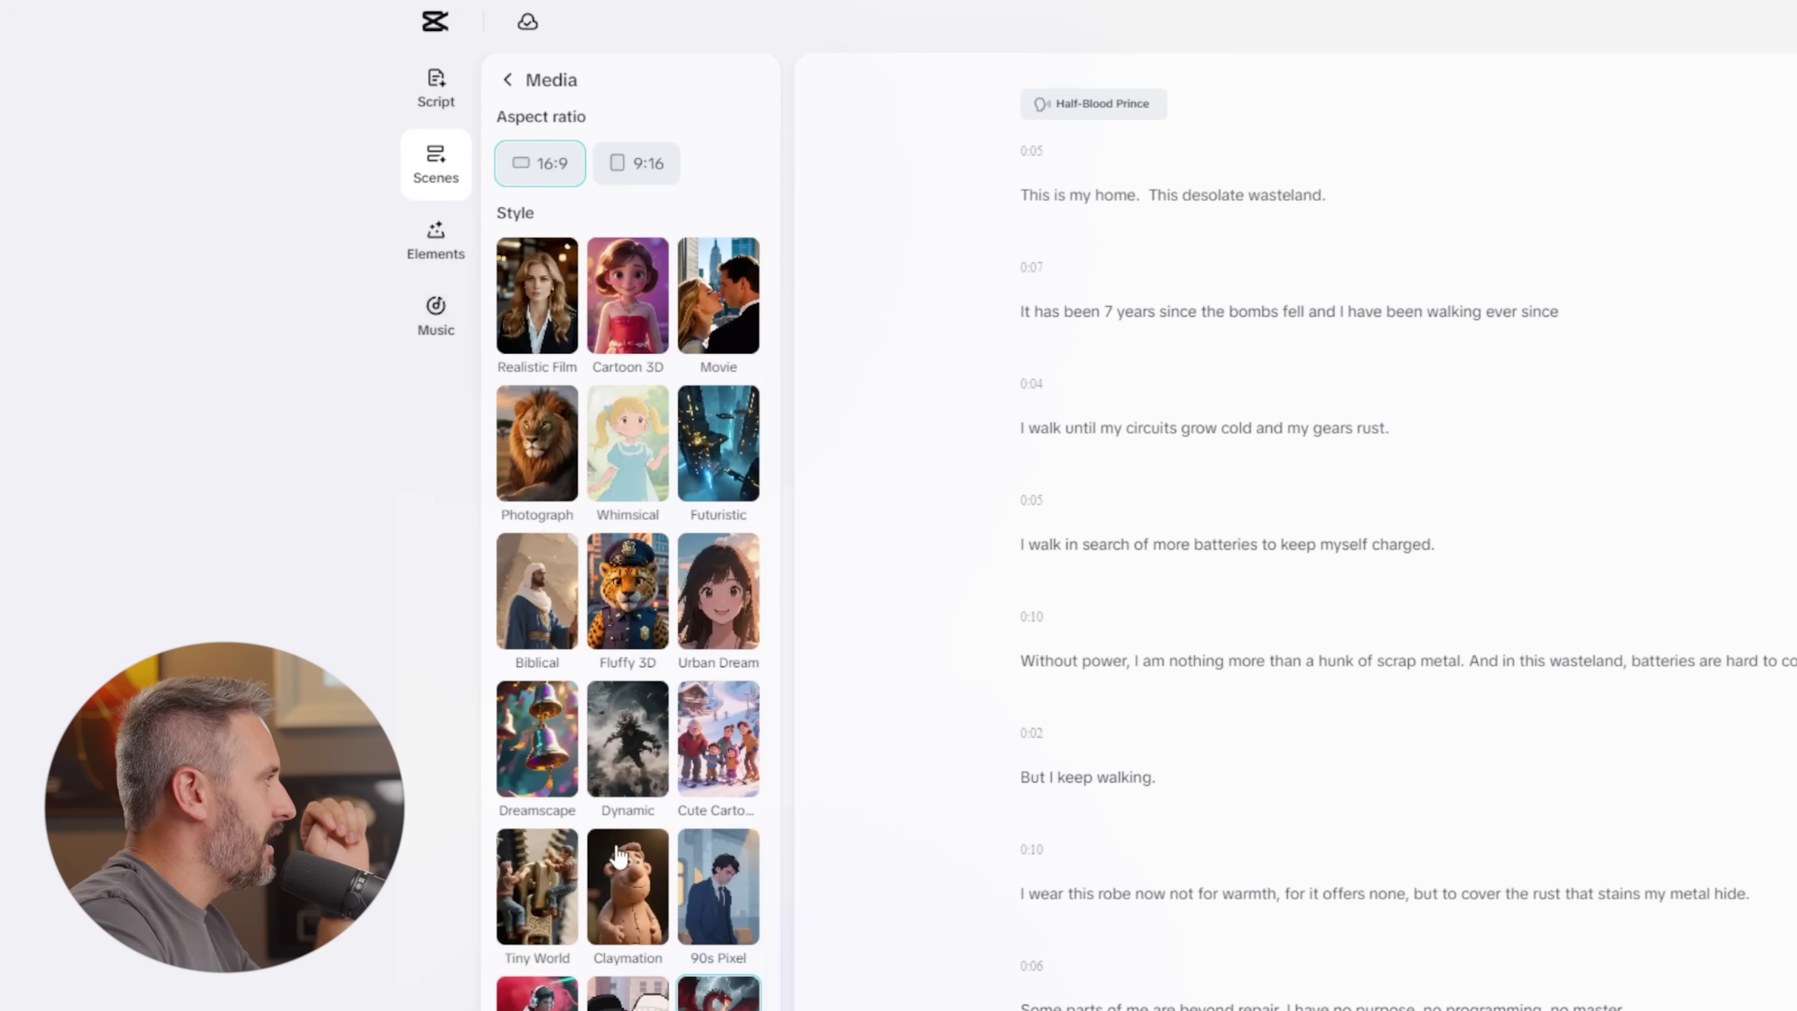
{"action": "scroll", "coordinate": [623, 850], "scroll_direction": "down", "scroll_amount": 10}
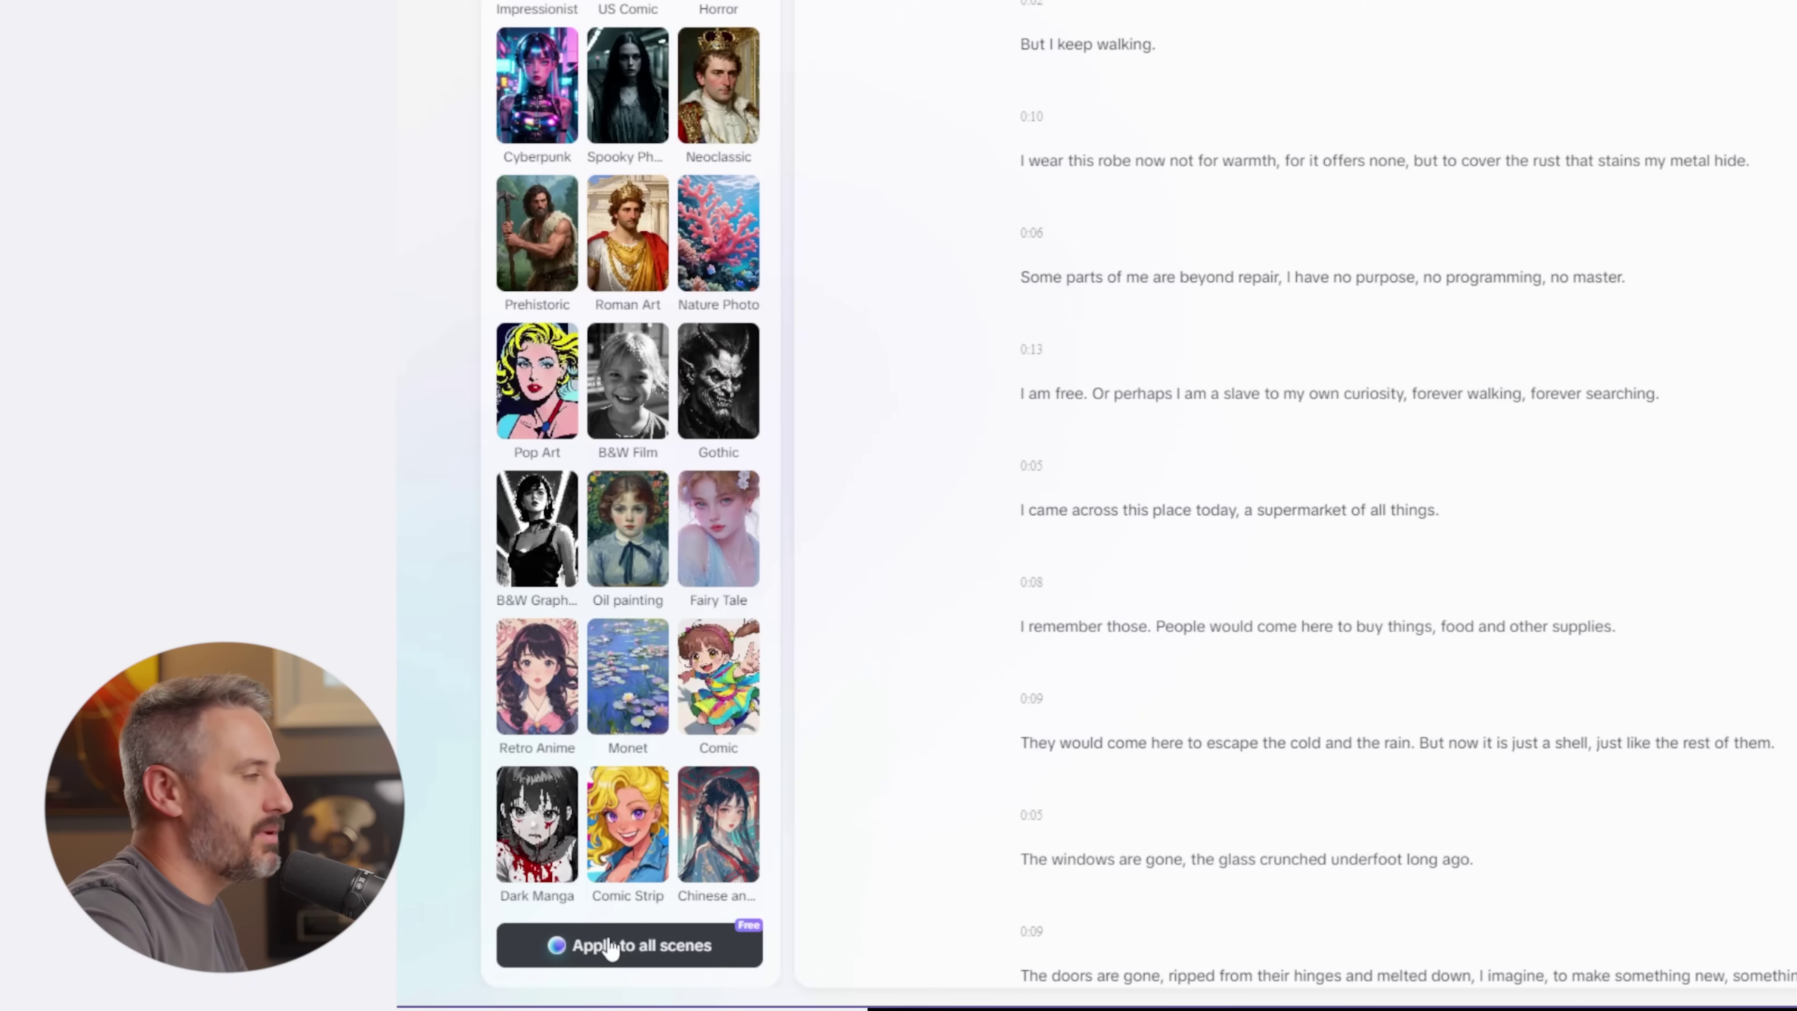
{"action": "left_click", "coordinate": [610, 949]}
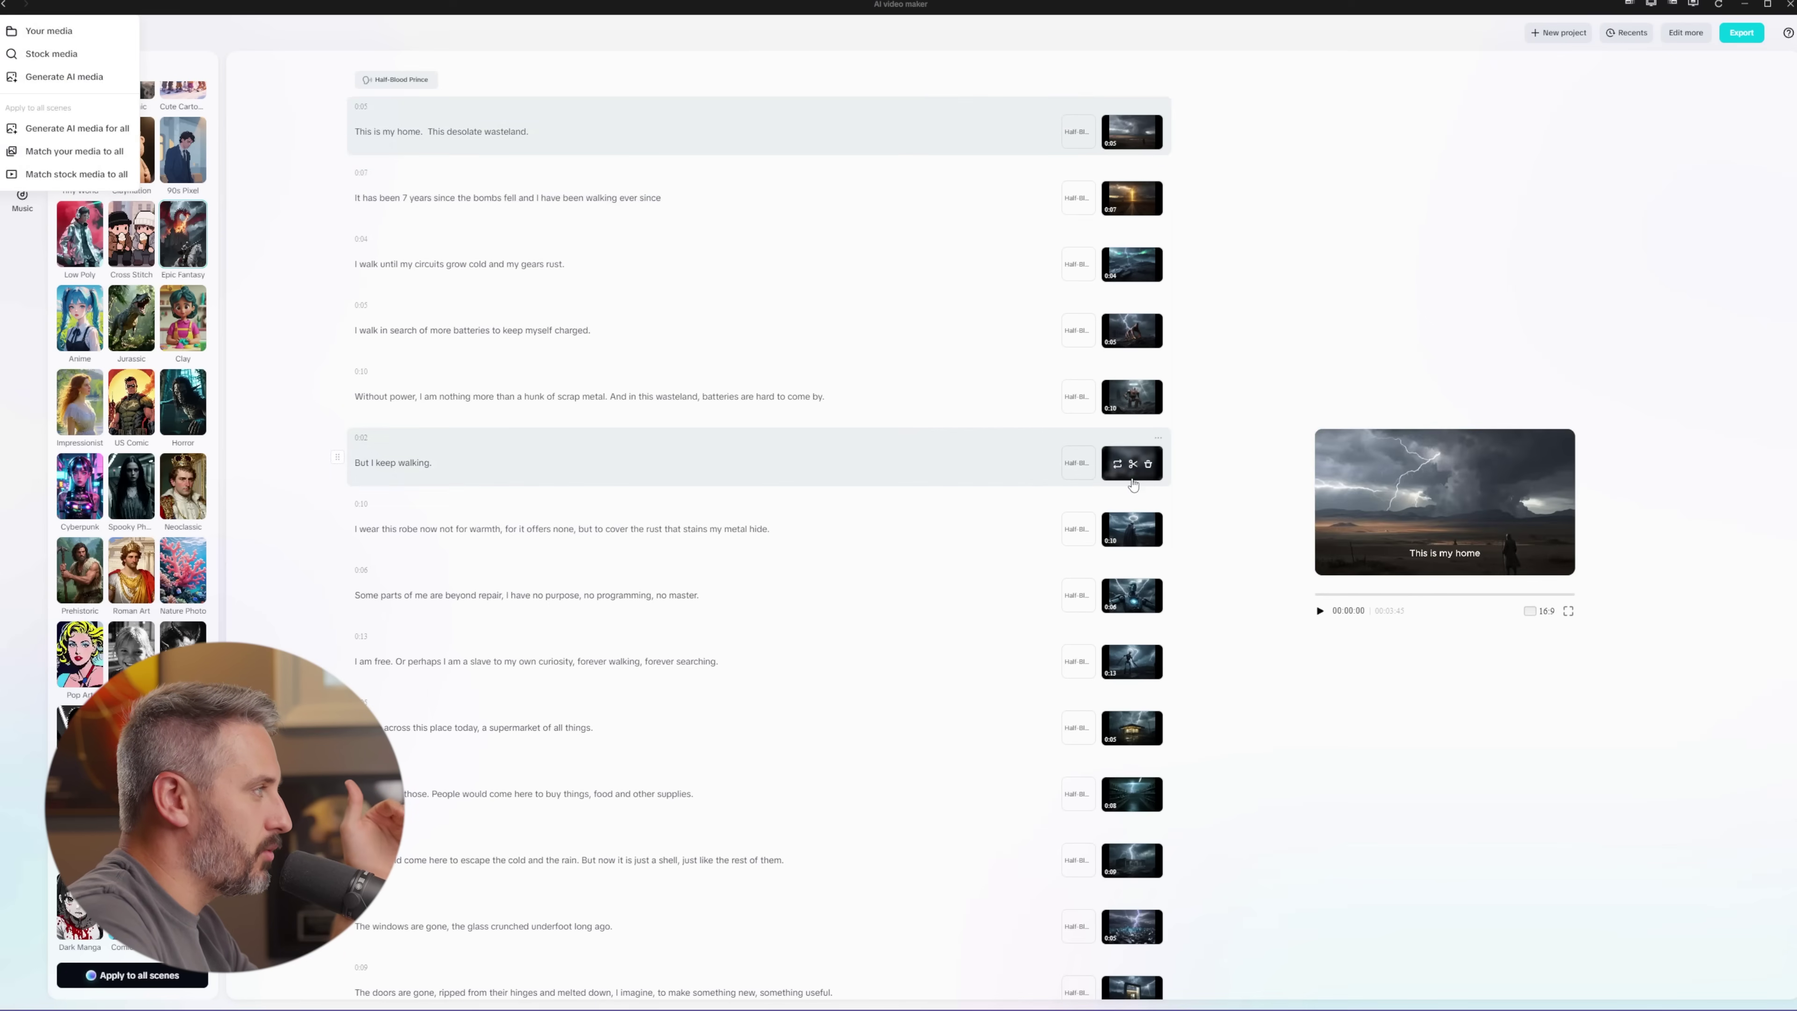
- Inspect the 'But I keep walking', robe and beyond-repair scene visuals, then play from the start
{"action": "left_click", "coordinate": [1133, 477]}
{"action": "left_click", "coordinate": [1135, 539]}
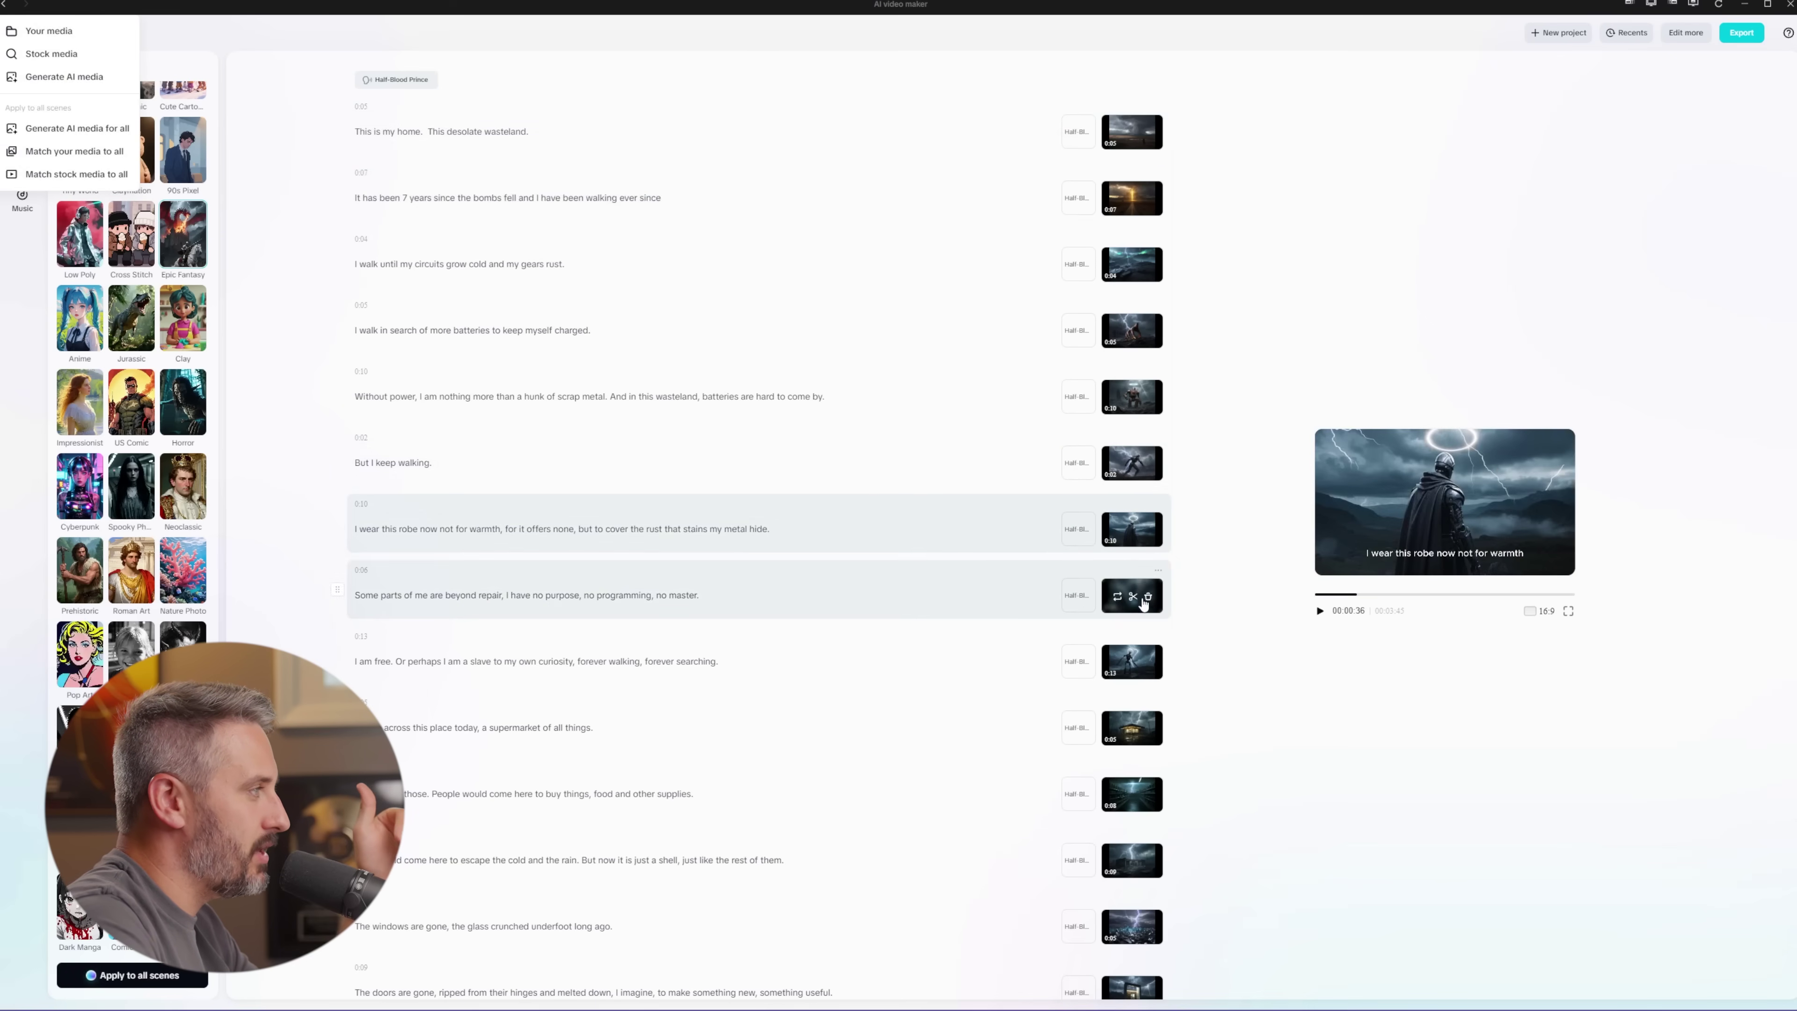
{"action": "left_click", "coordinate": [1141, 613]}
{"action": "left_click", "coordinate": [1340, 277]}
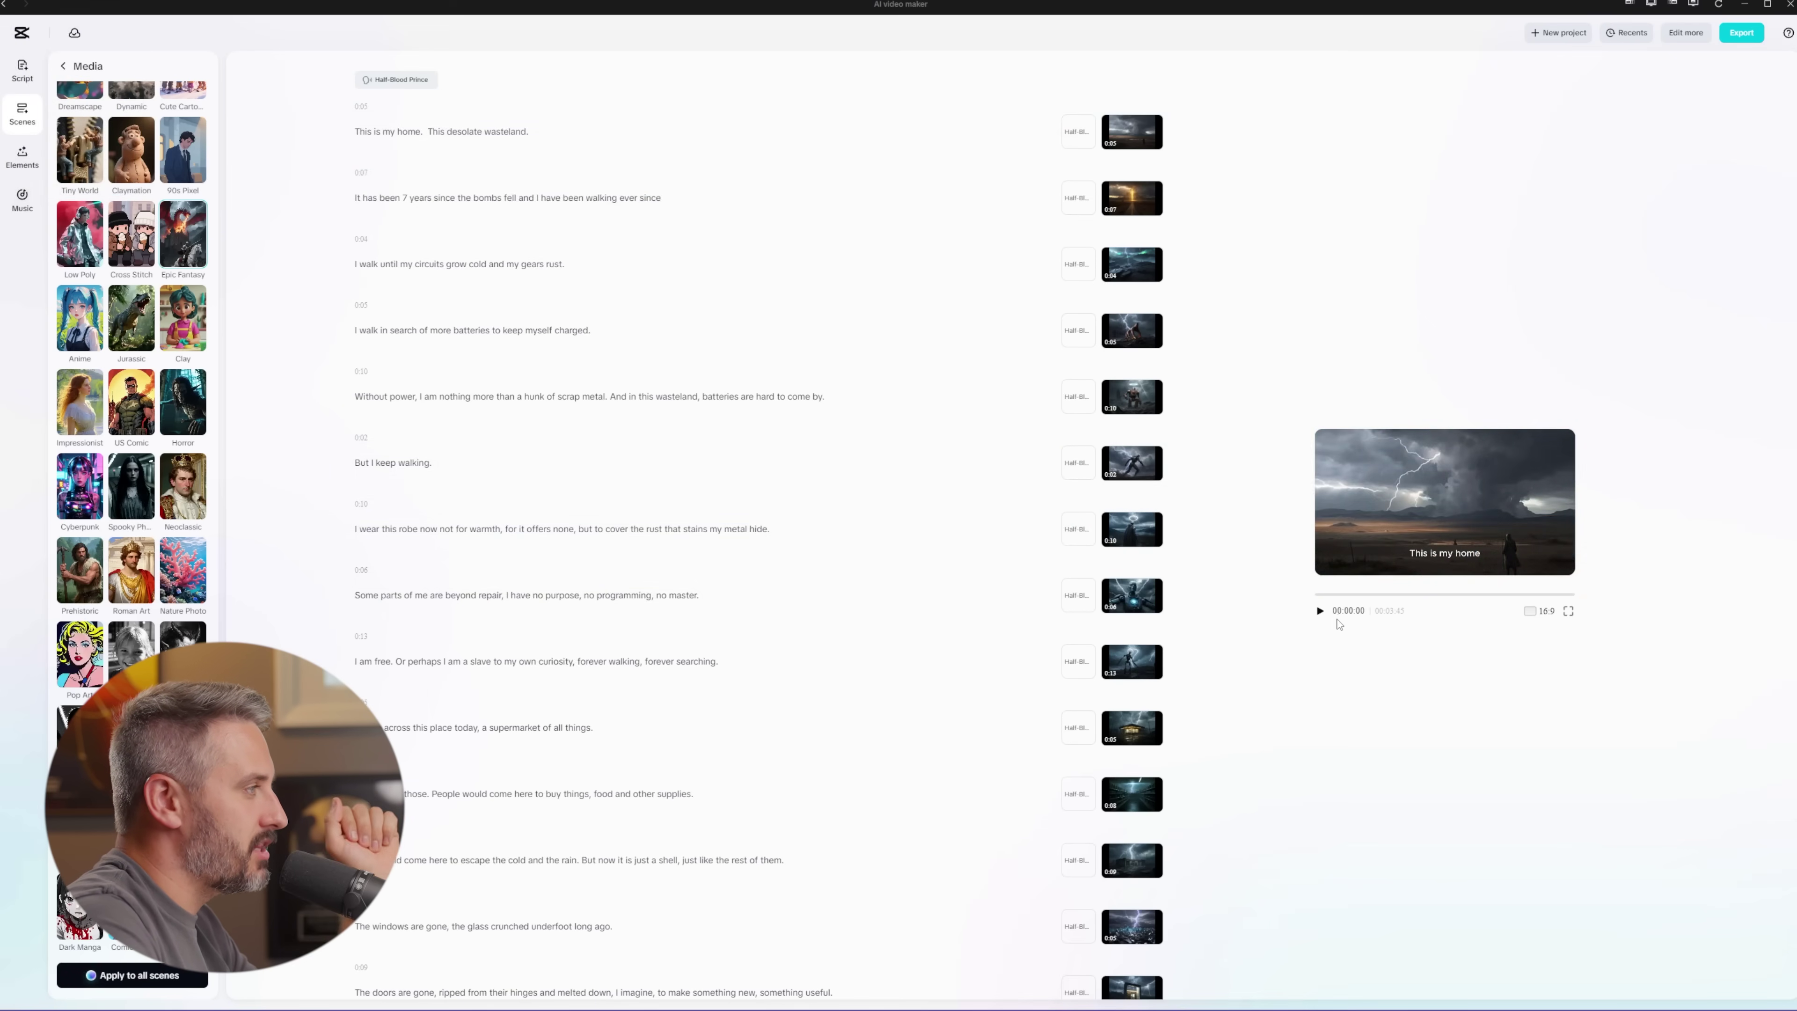
{"action": "left_click", "coordinate": [1320, 612]}
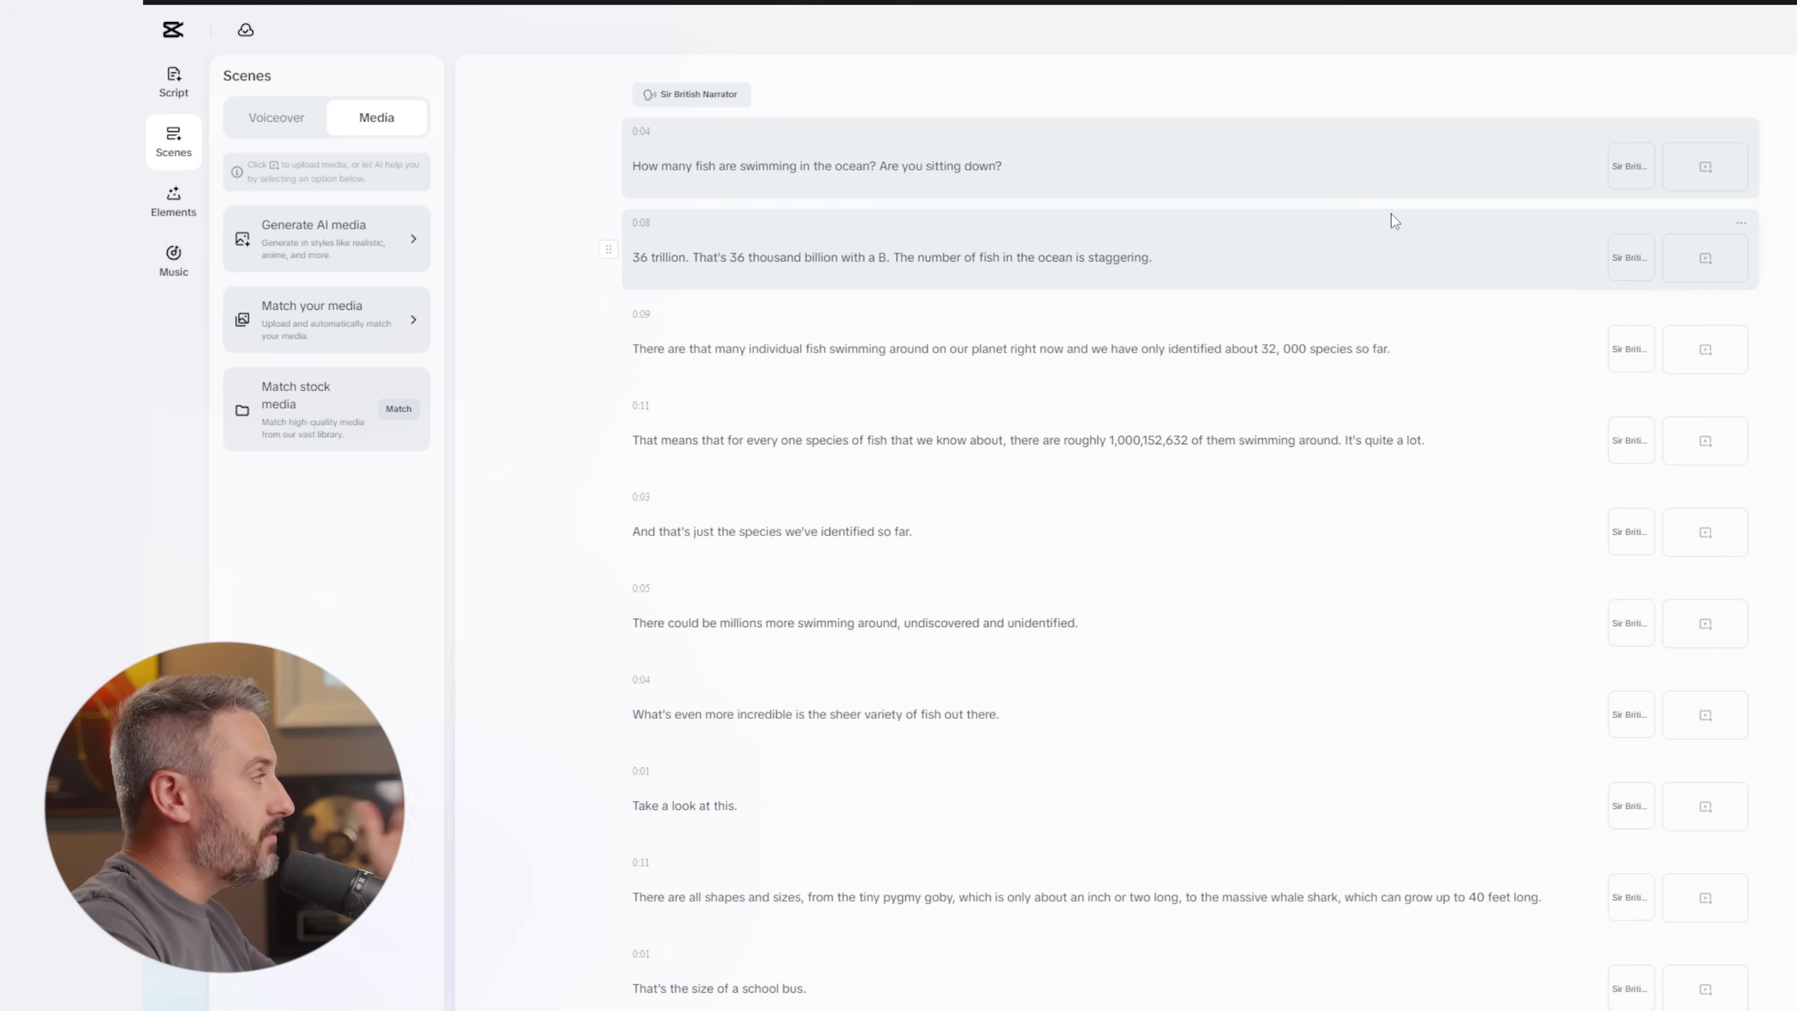
- Match stock footage to every fish scene, then play and pause the preview
{"action": "left_click", "coordinate": [398, 409]}
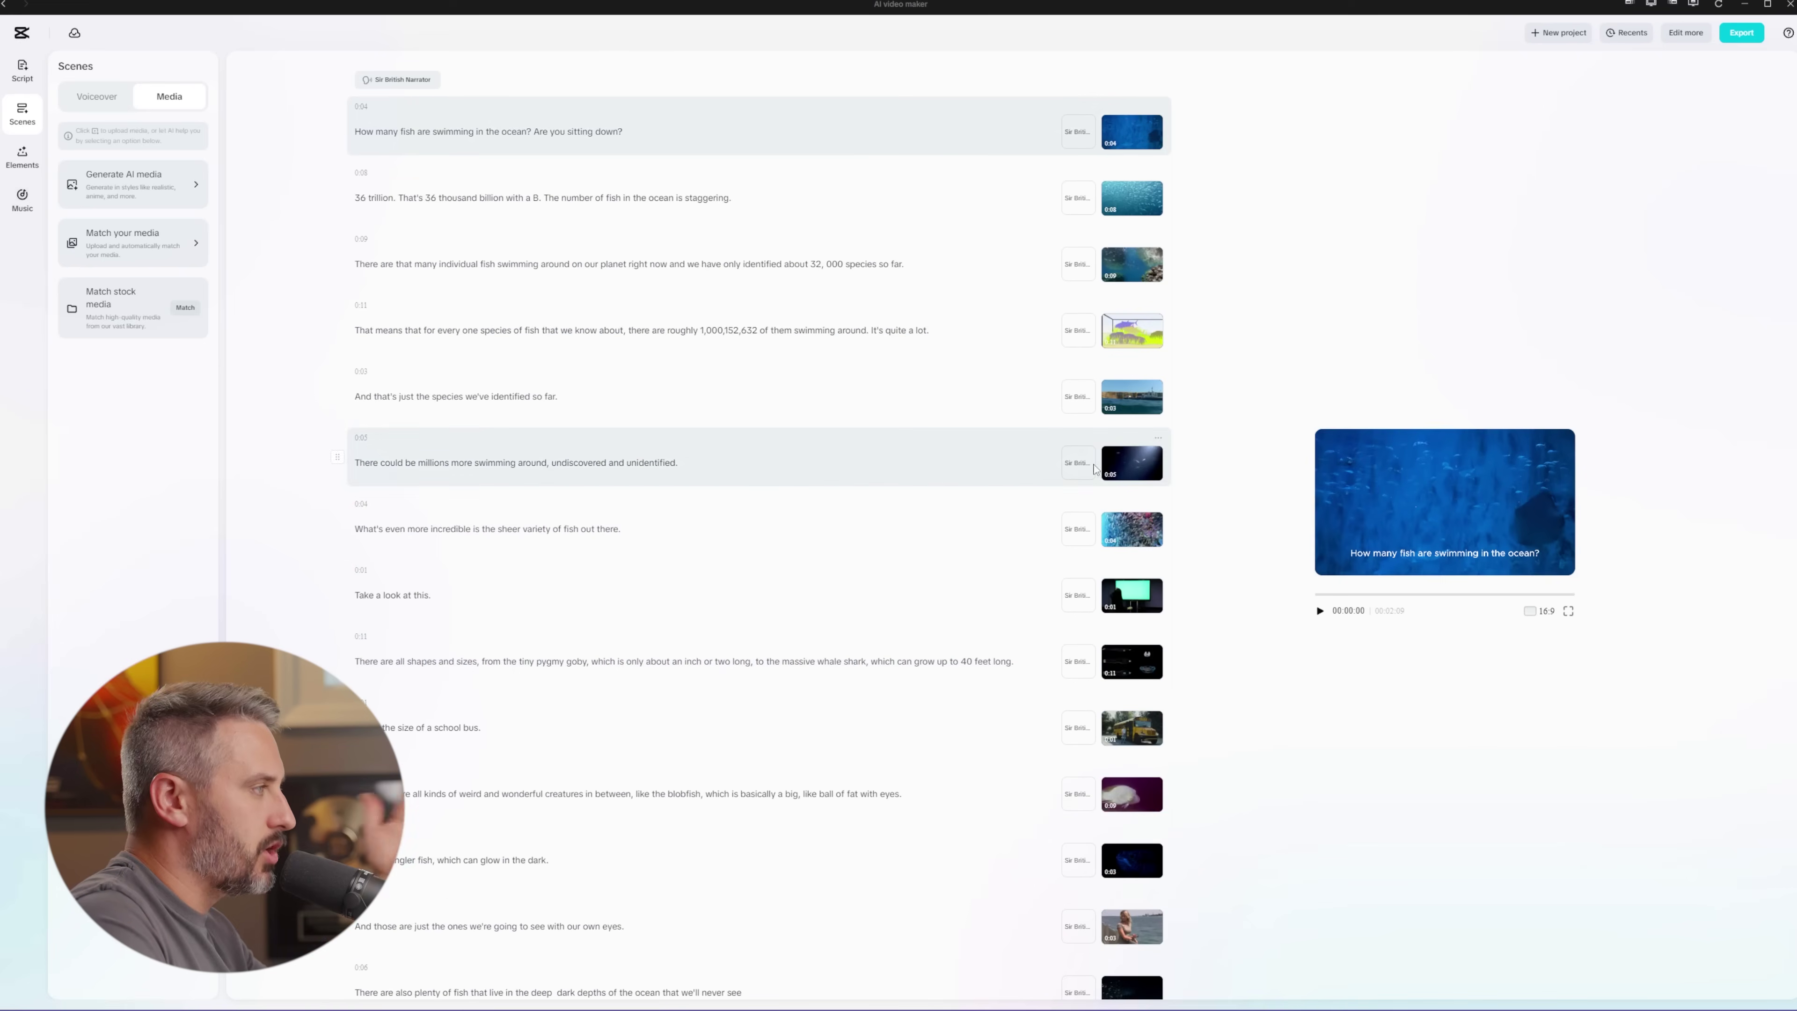
{"action": "left_click", "coordinate": [1320, 611]}
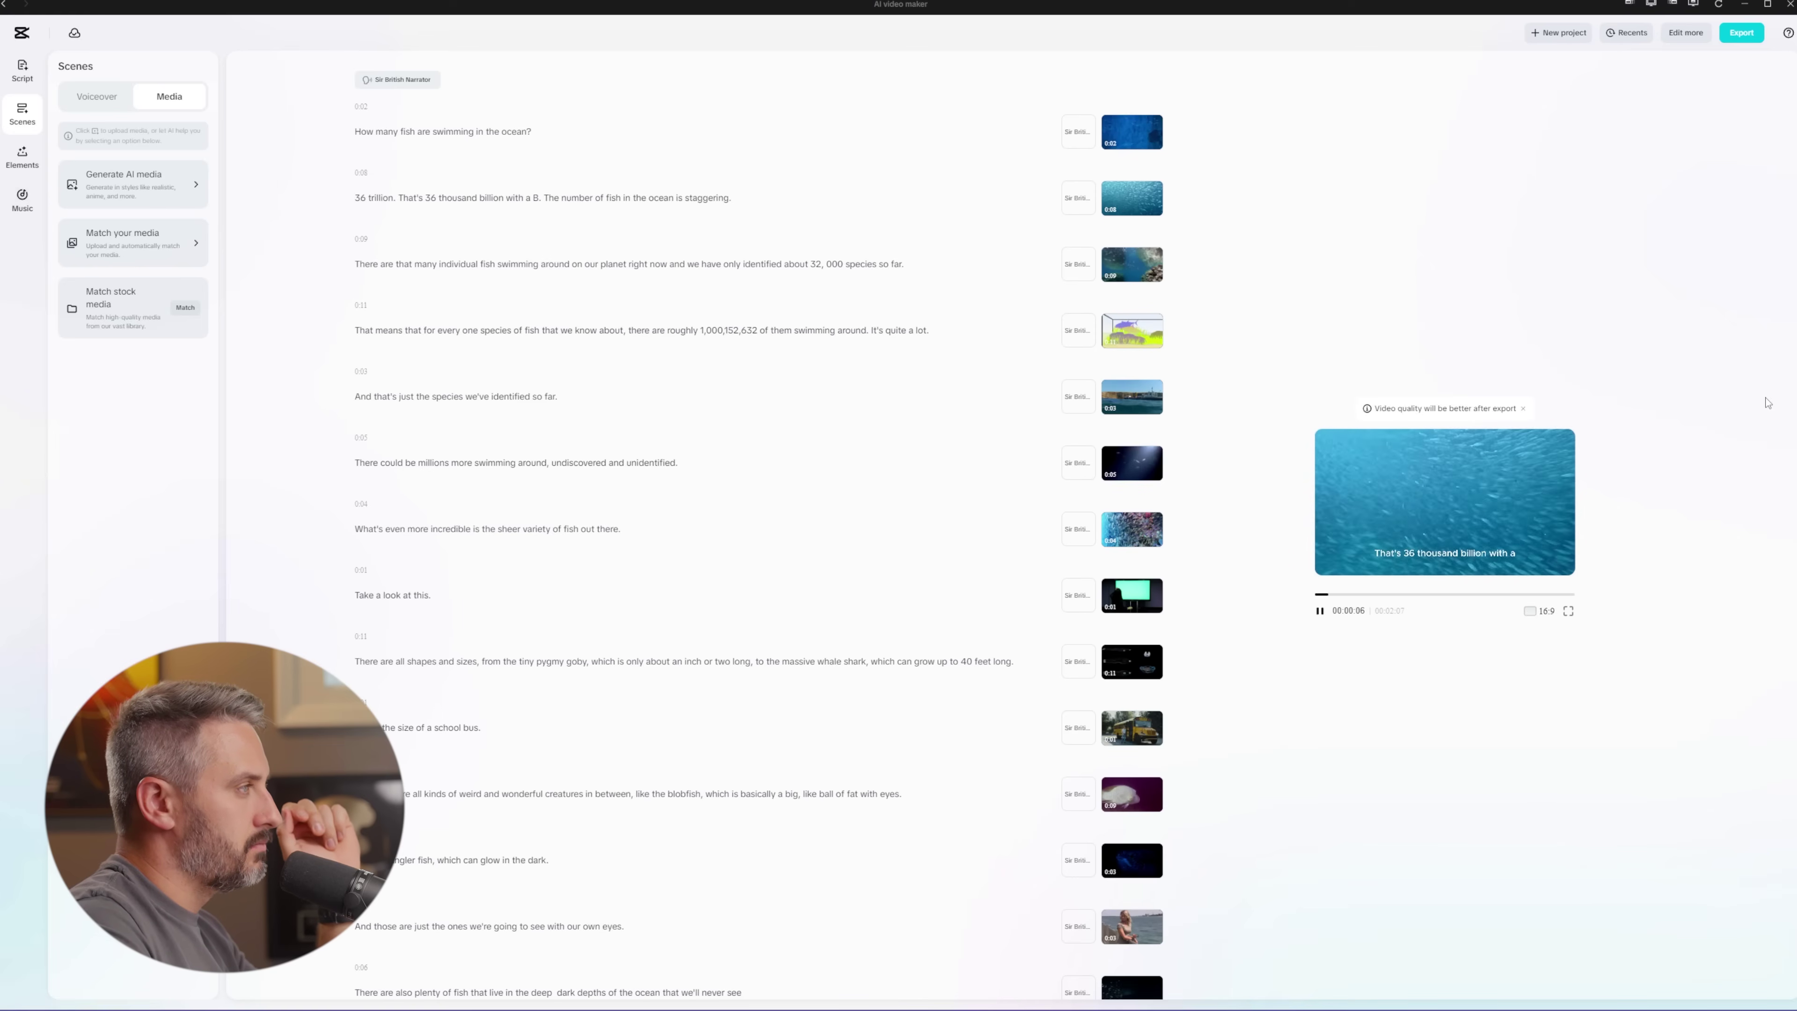
{"action": "left_click", "coordinate": [1321, 611]}
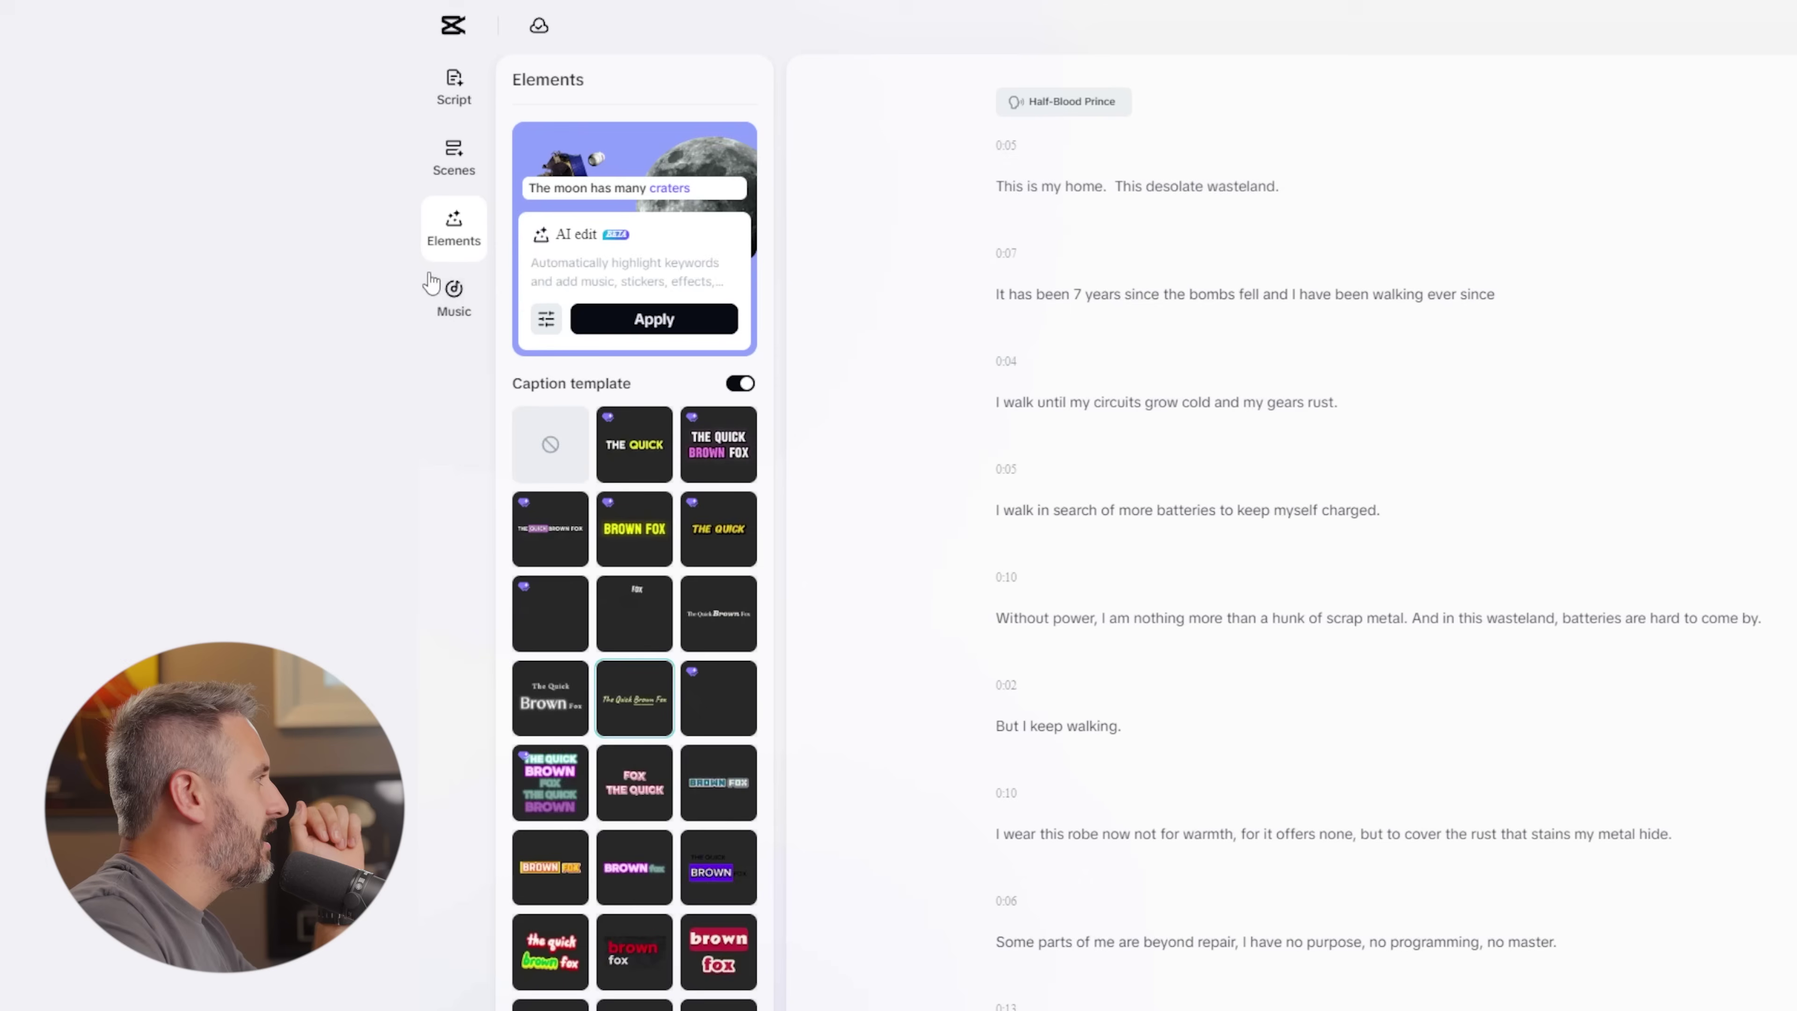
- Browse the background music library and preview the Happy track
{"action": "left_click", "coordinate": [458, 301]}
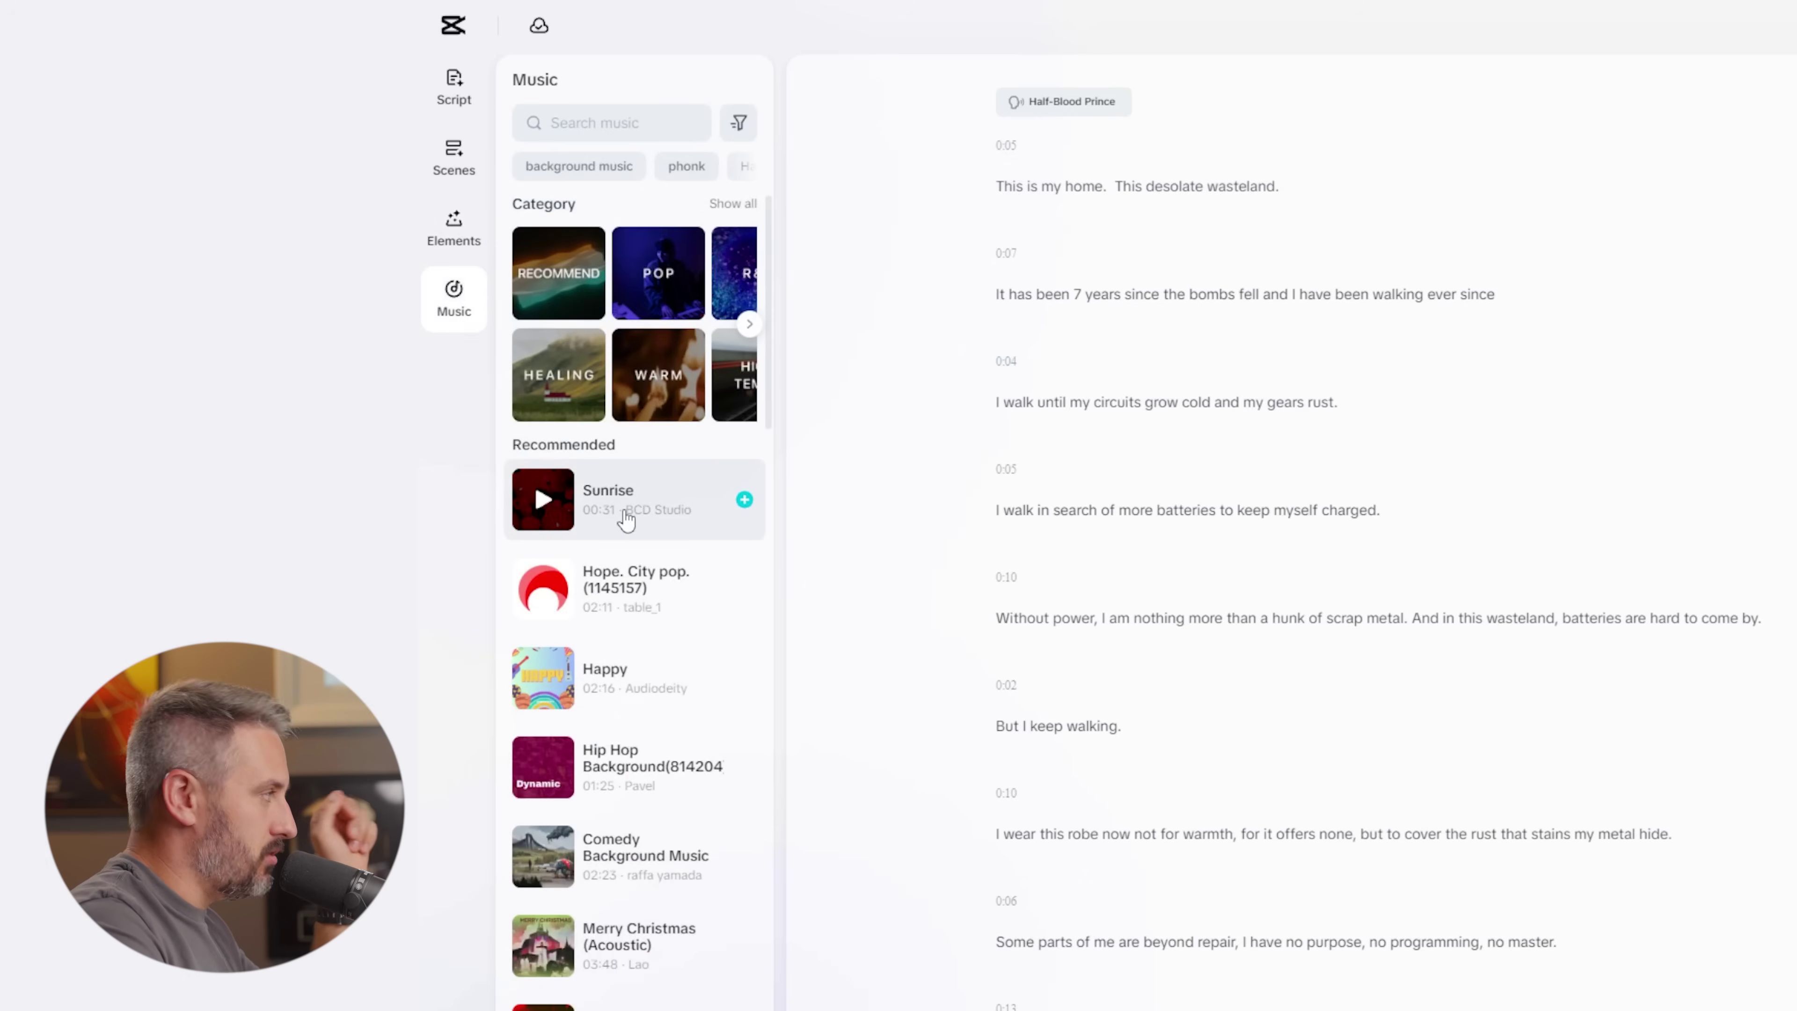
{"action": "scroll", "coordinate": [623, 708], "scroll_direction": "down", "scroll_amount": 8}
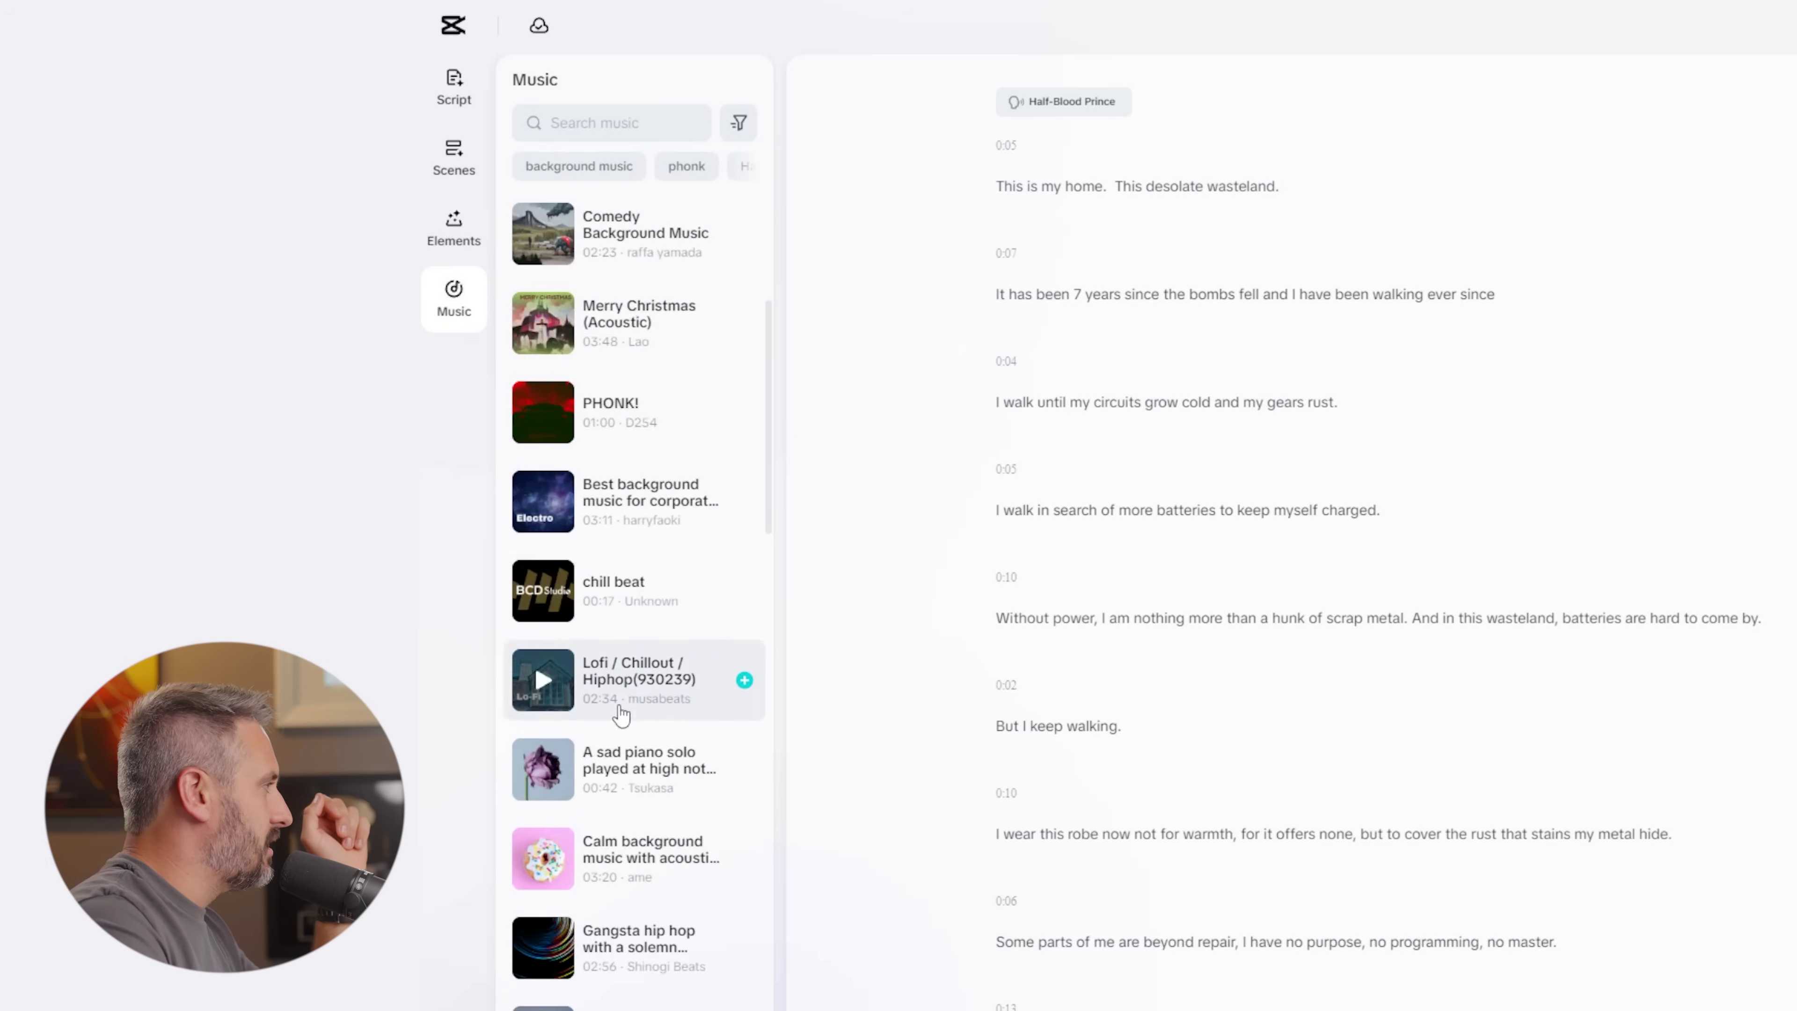
{"action": "scroll", "coordinate": [622, 729], "scroll_direction": "up", "scroll_amount": 7}
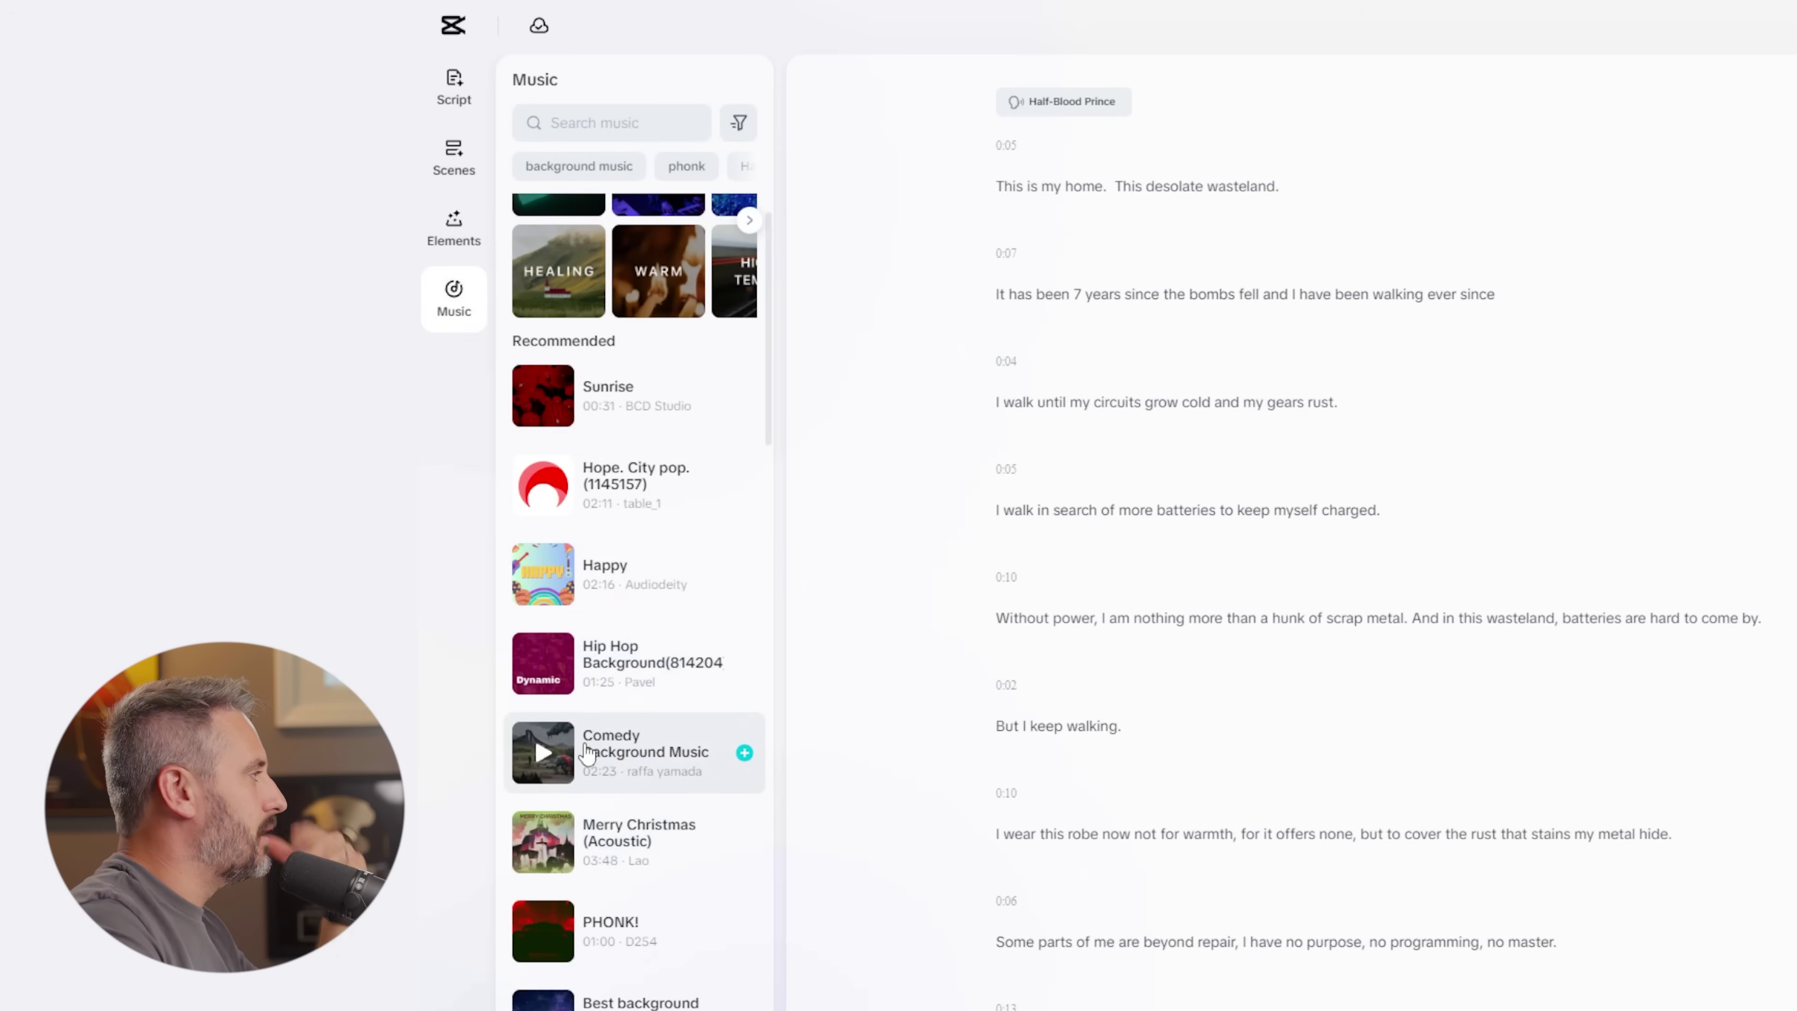
{"action": "left_click", "coordinate": [543, 575]}
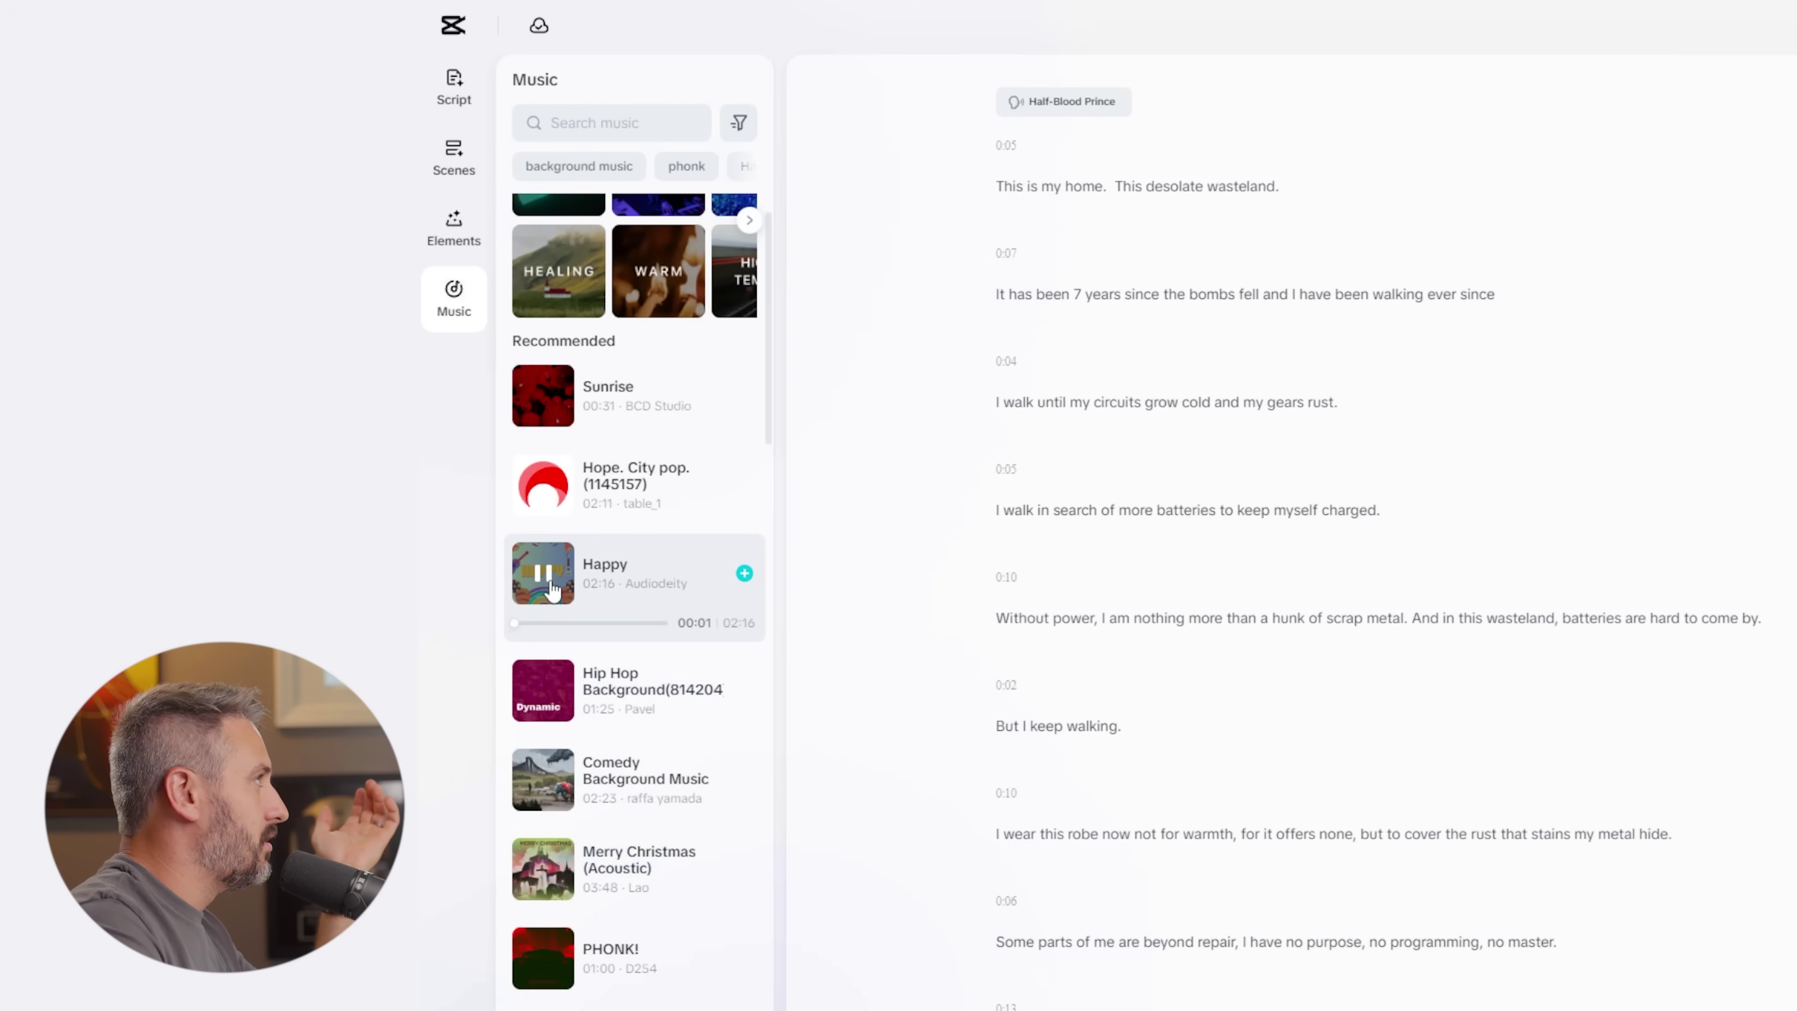
{"action": "left_click", "coordinate": [551, 593]}
- Search music for 'horror', preview 'Horror (fight against fear)' and add it
{"action": "left_click", "coordinate": [602, 124]}
{"action": "type", "text": "horror"}
{"action": "key", "text": "Return"}
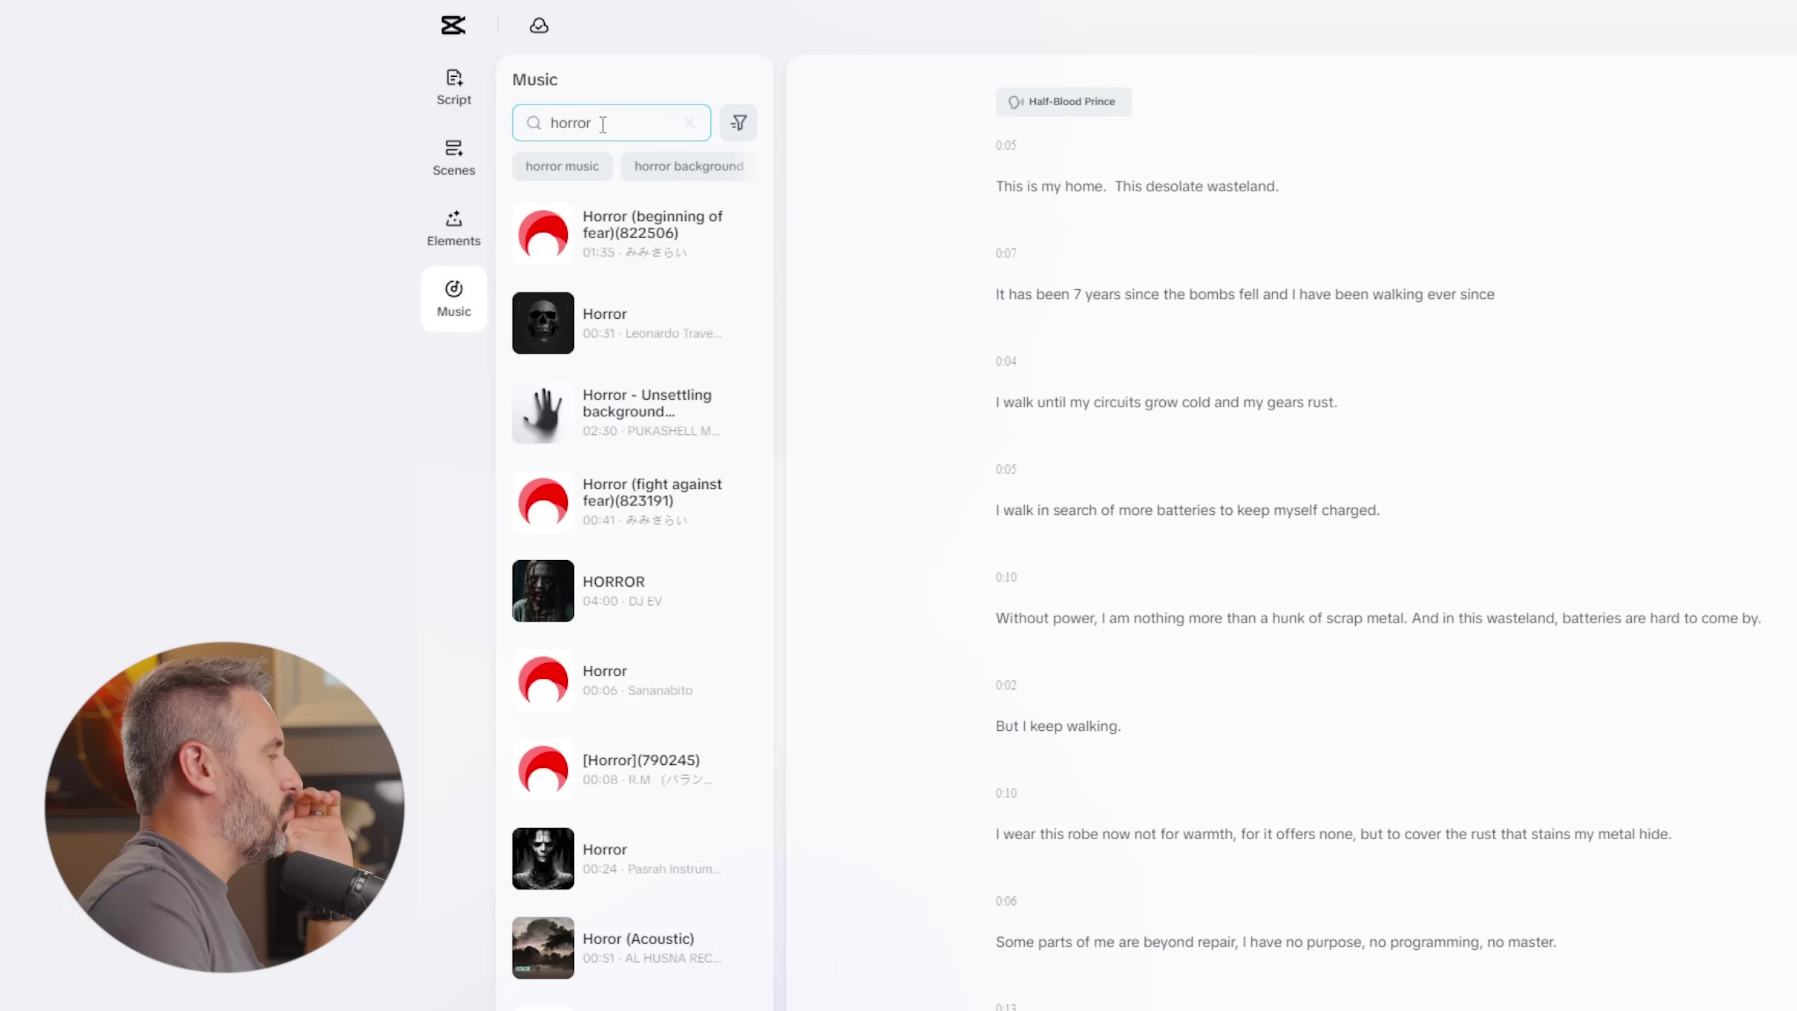
{"action": "scroll", "coordinate": [622, 588], "scroll_direction": "down", "scroll_amount": 3}
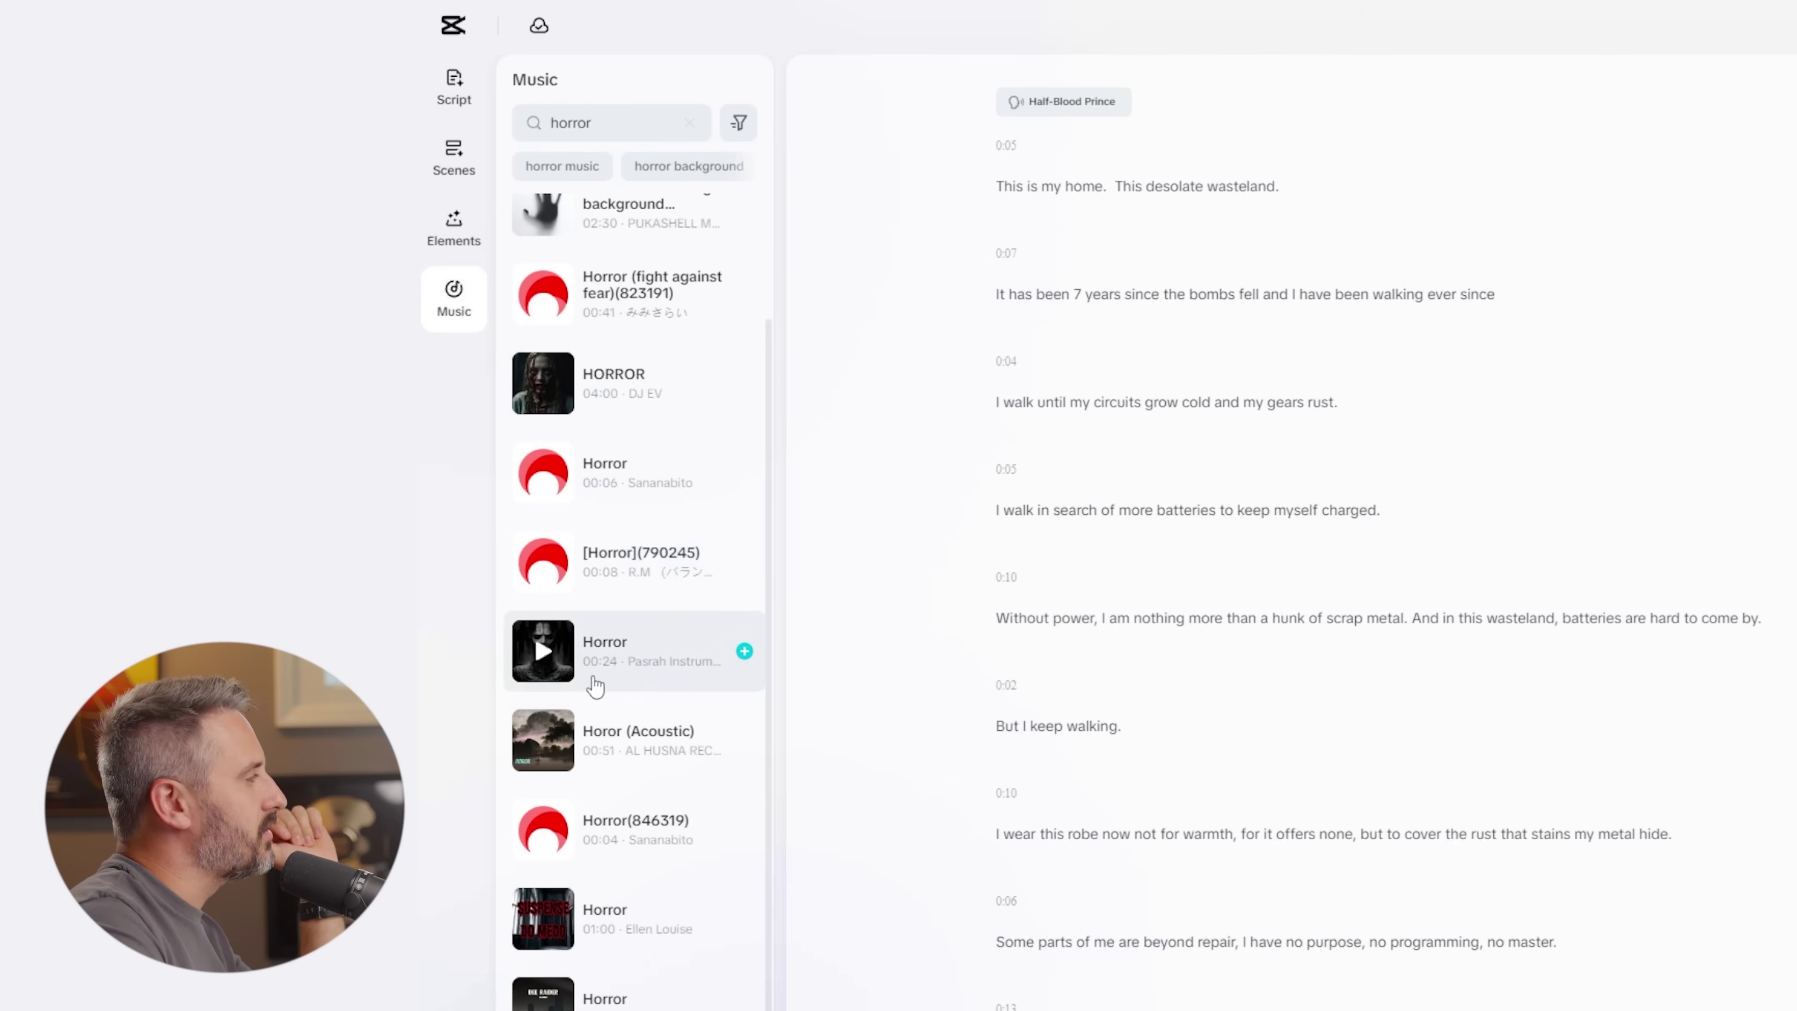
{"action": "scroll", "coordinate": [616, 623], "scroll_direction": "up", "scroll_amount": 3}
{"action": "left_click", "coordinate": [545, 528]}
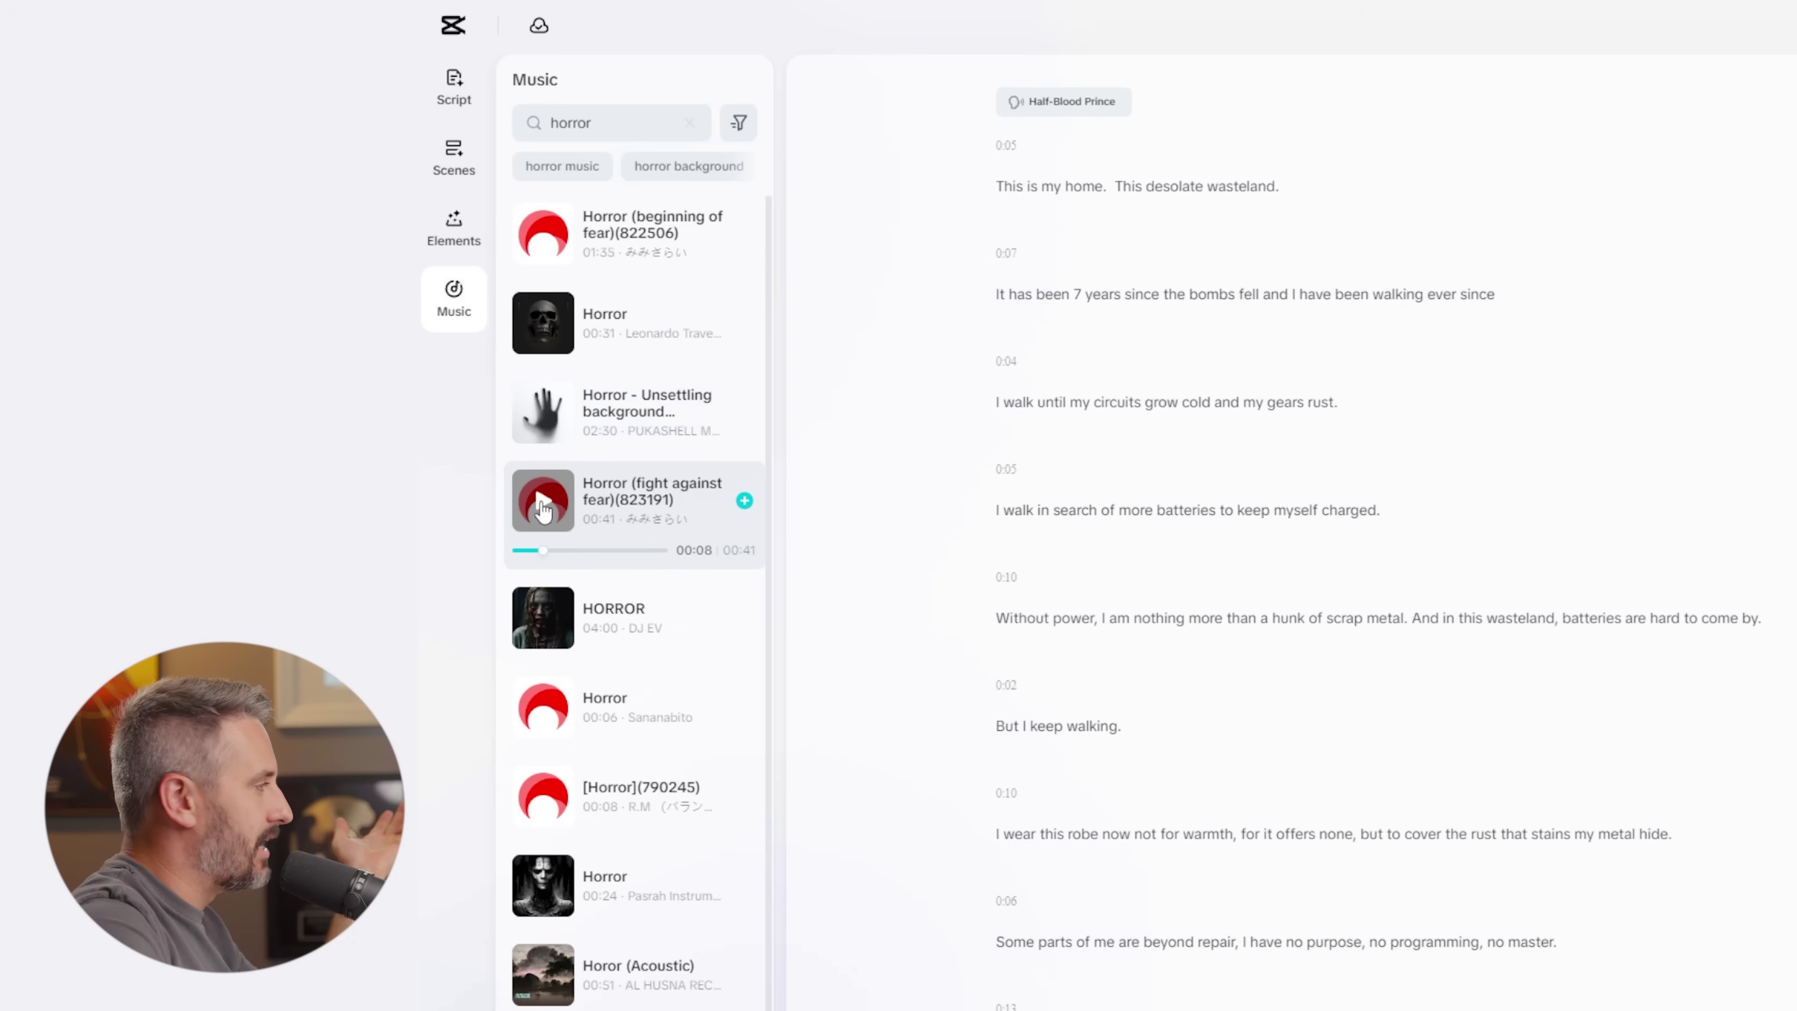
{"action": "left_click", "coordinate": [744, 503]}
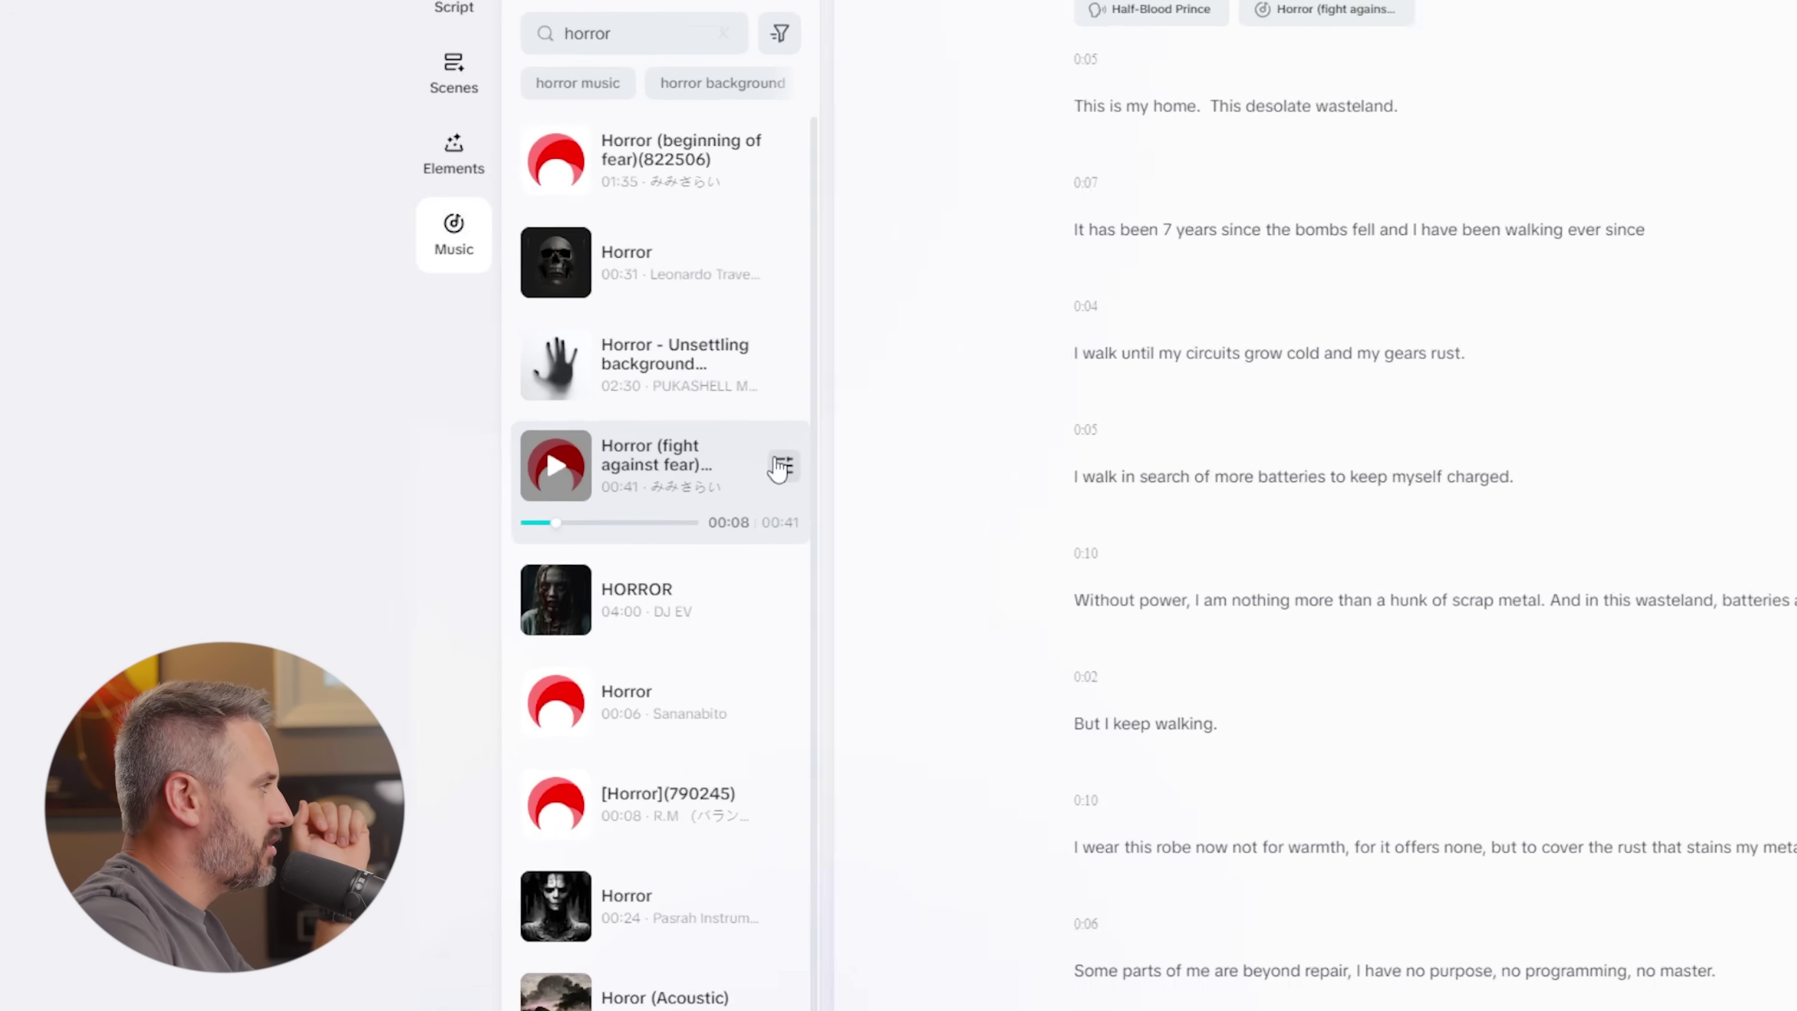
- Lower the horror music volume to about -18.7dB, then play the story's opening scenes
{"action": "left_click", "coordinate": [743, 500]}
{"action": "left_click_drag", "start_coordinate": [703, 570], "coordinate": [694, 587]}
{"action": "mouse_move", "coordinate": [858, 468]}
{"action": "left_mouse_down"}
{"action": "mouse_move", "coordinate": [821, 467]}
{"action": "mouse_move", "coordinate": [922, 469]}
{"action": "mouse_move", "coordinate": [852, 469]}
{"action": "left_mouse_up"}
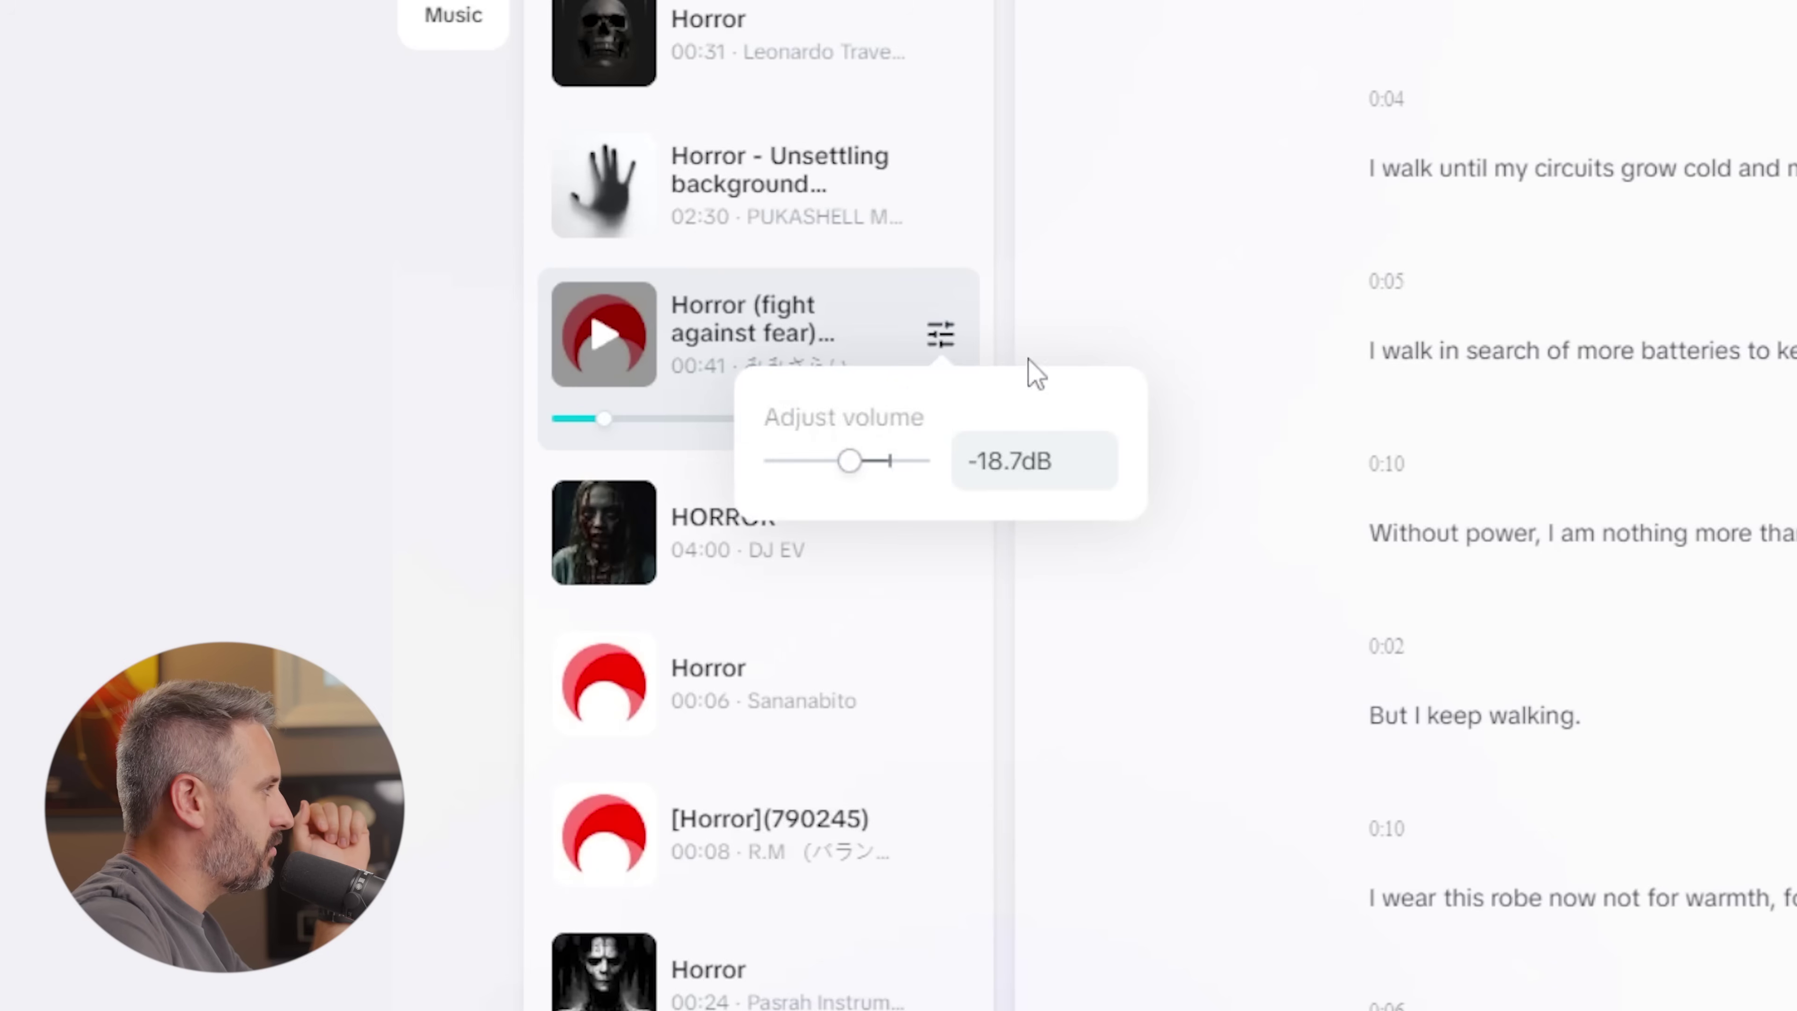
{"action": "left_click", "coordinate": [1112, 279]}
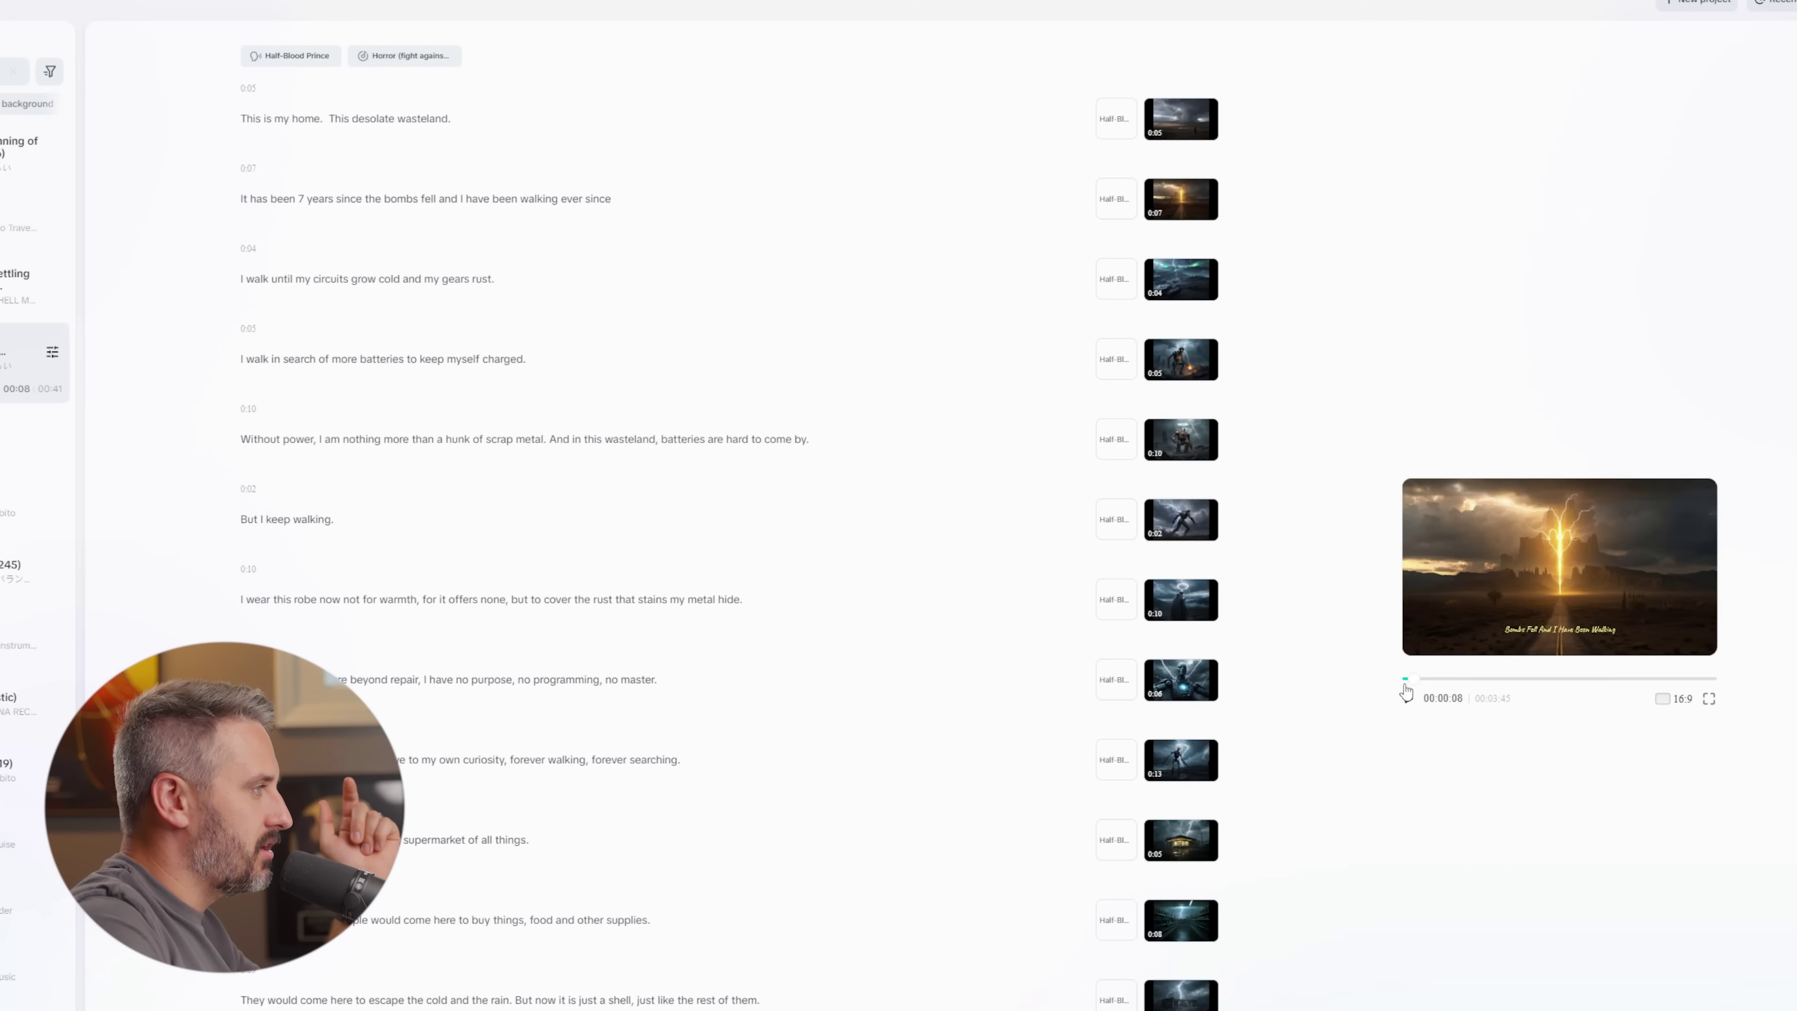
{"action": "left_click", "coordinate": [1408, 698]}
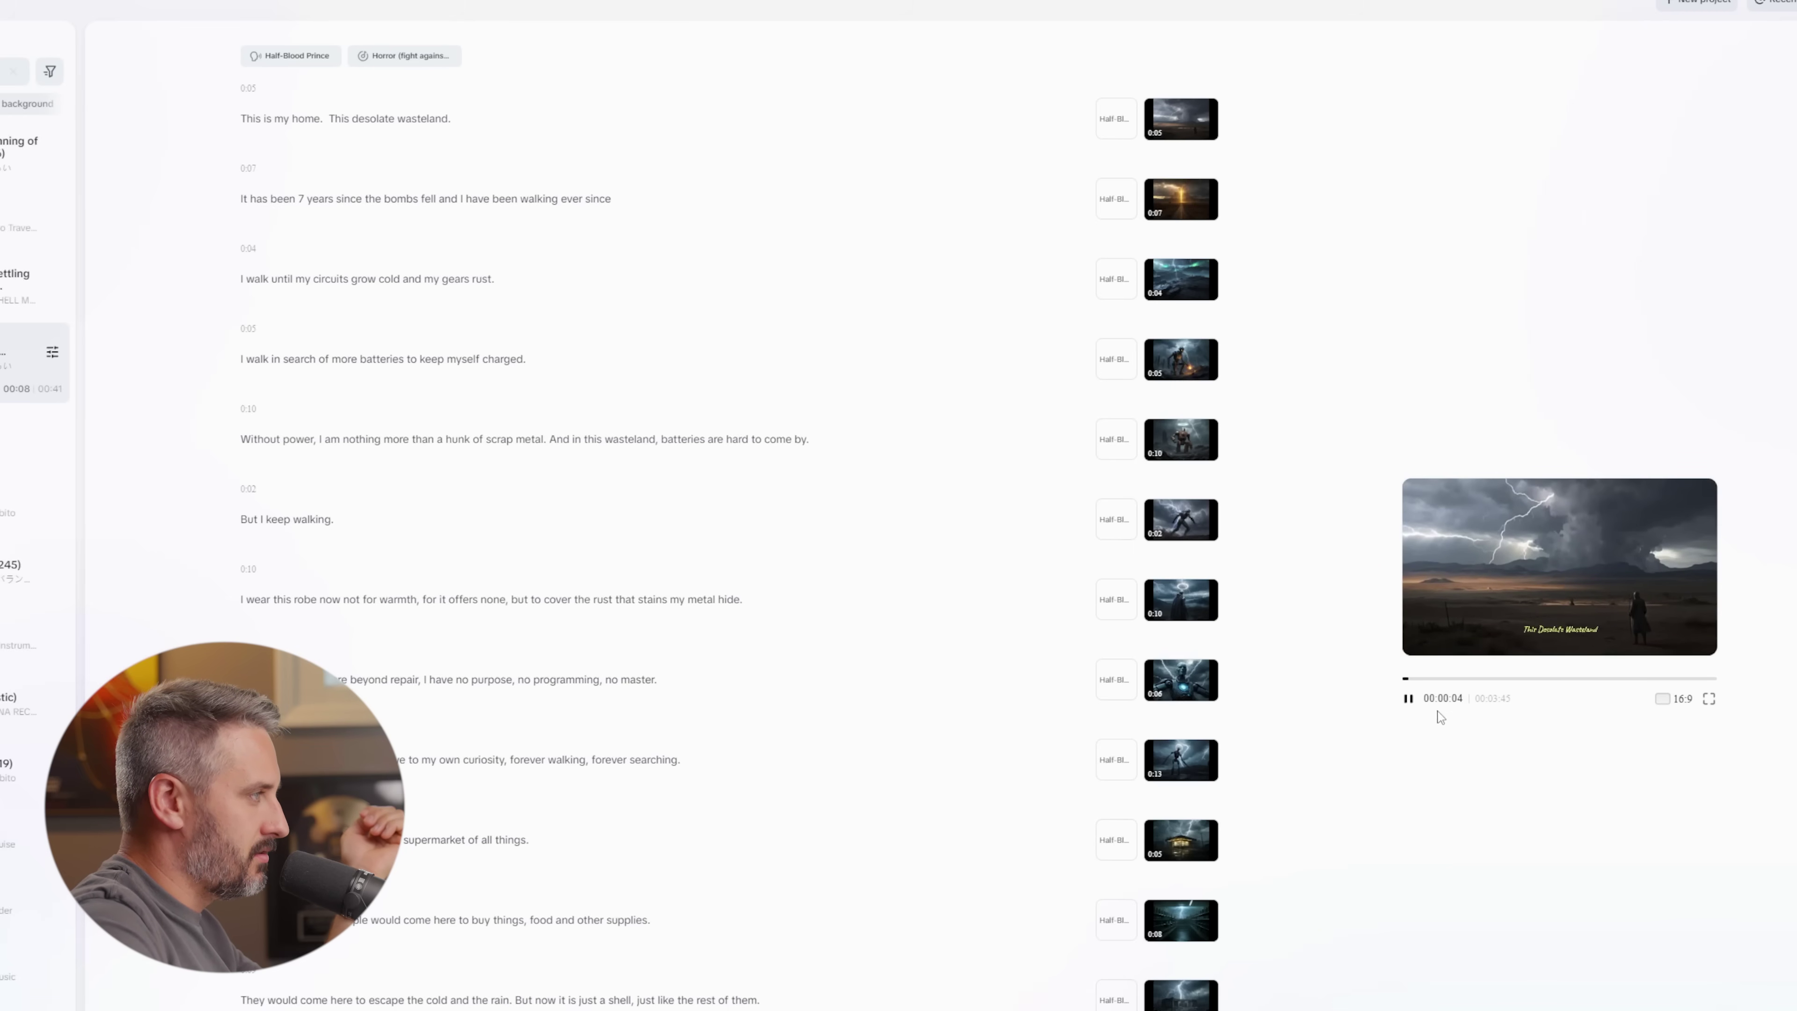
{"action": "left_click", "coordinate": [1409, 699]}
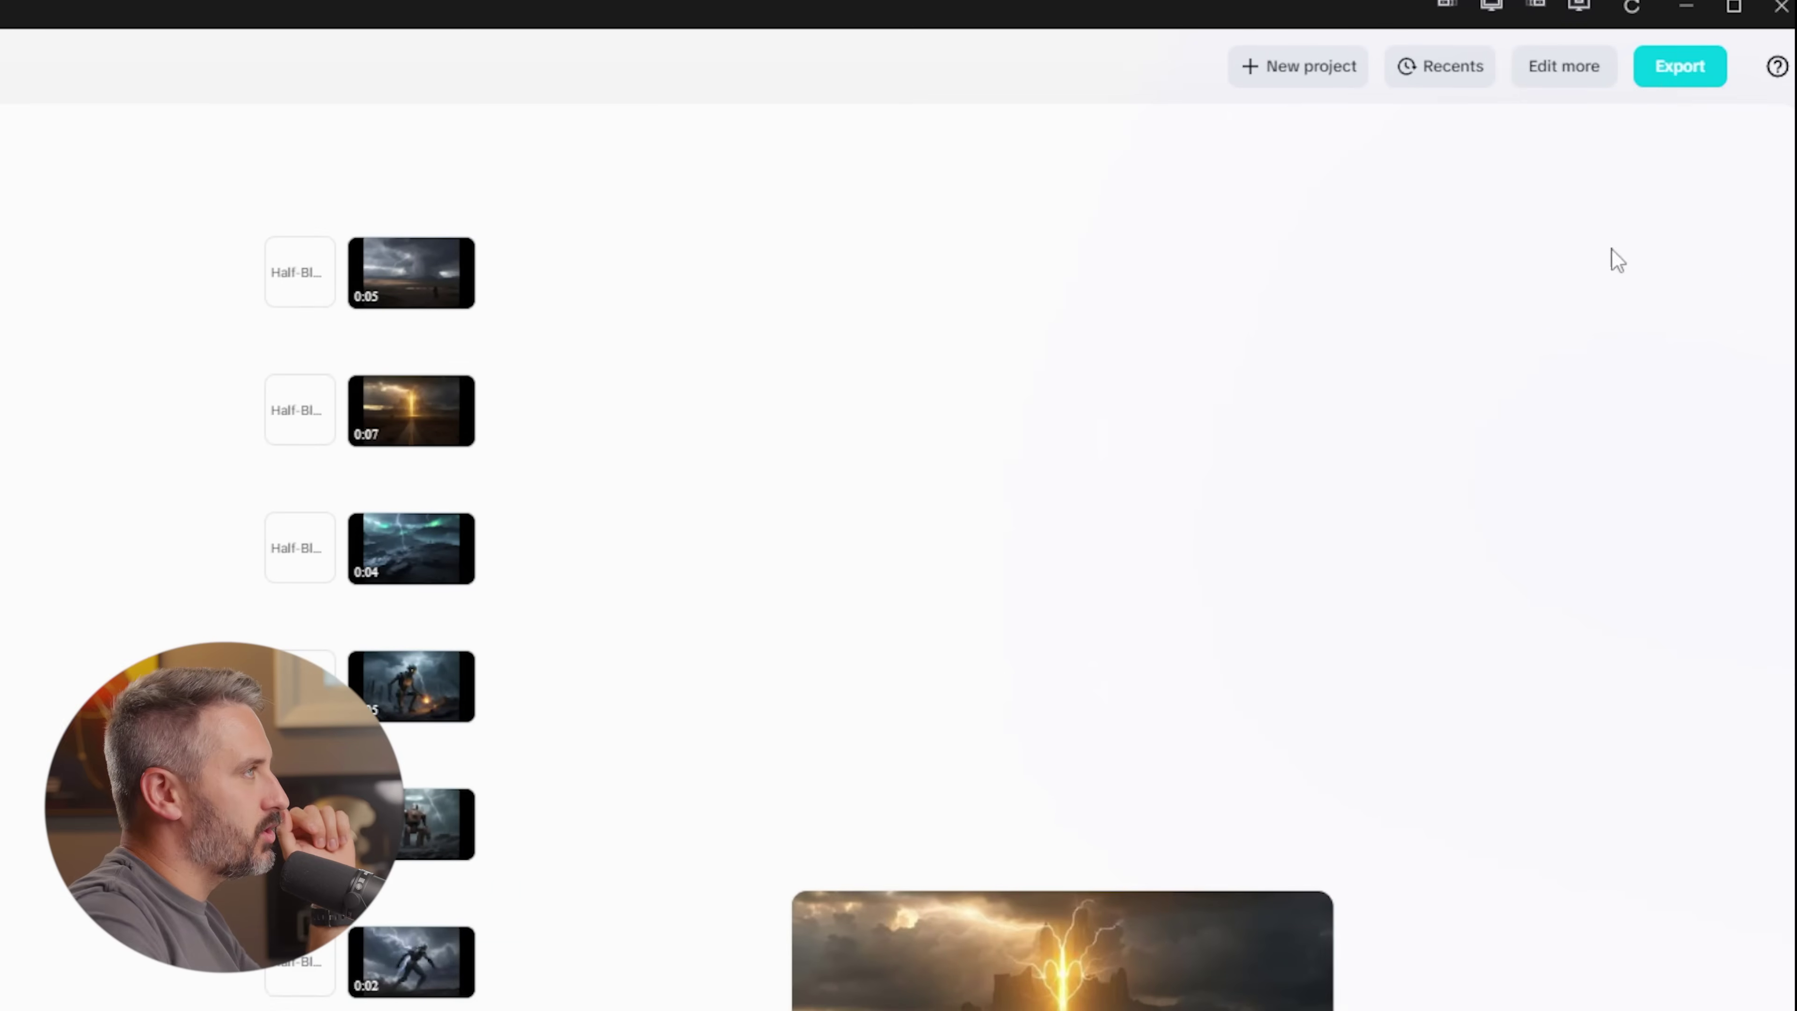
{"action": "left_click", "coordinate": [1675, 72]}
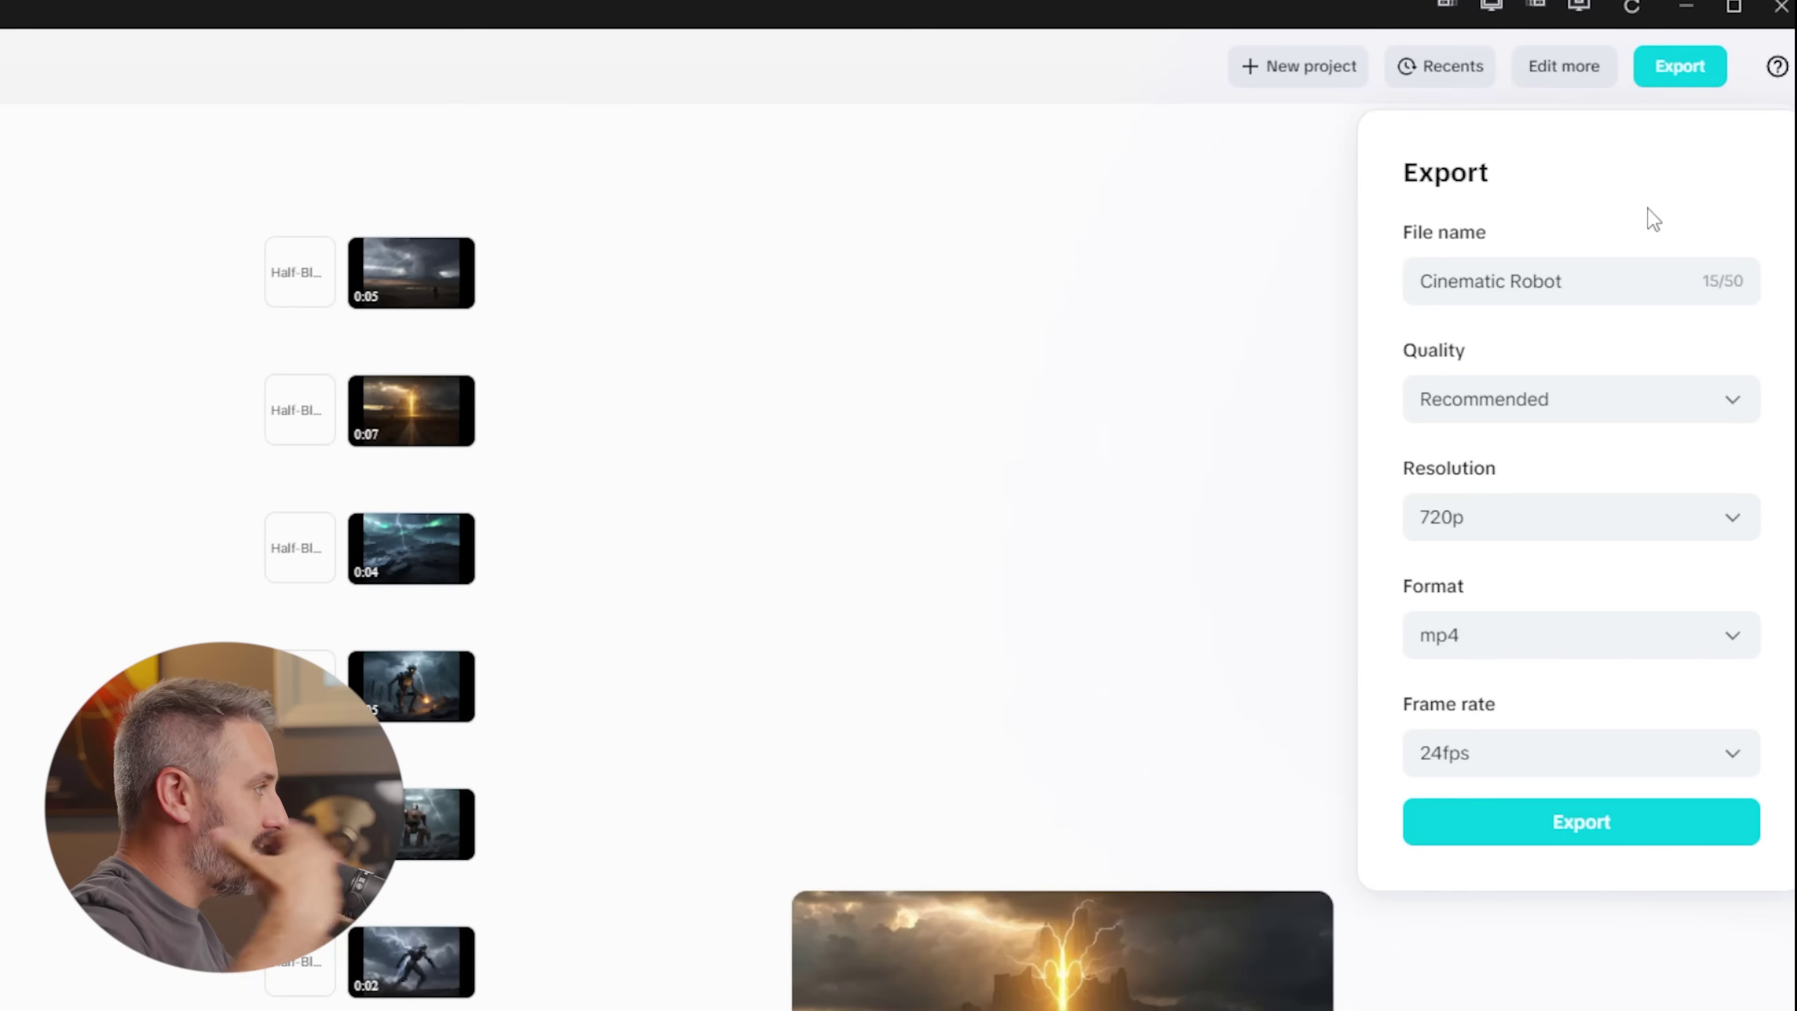
{"action": "left_click", "coordinate": [1159, 914]}
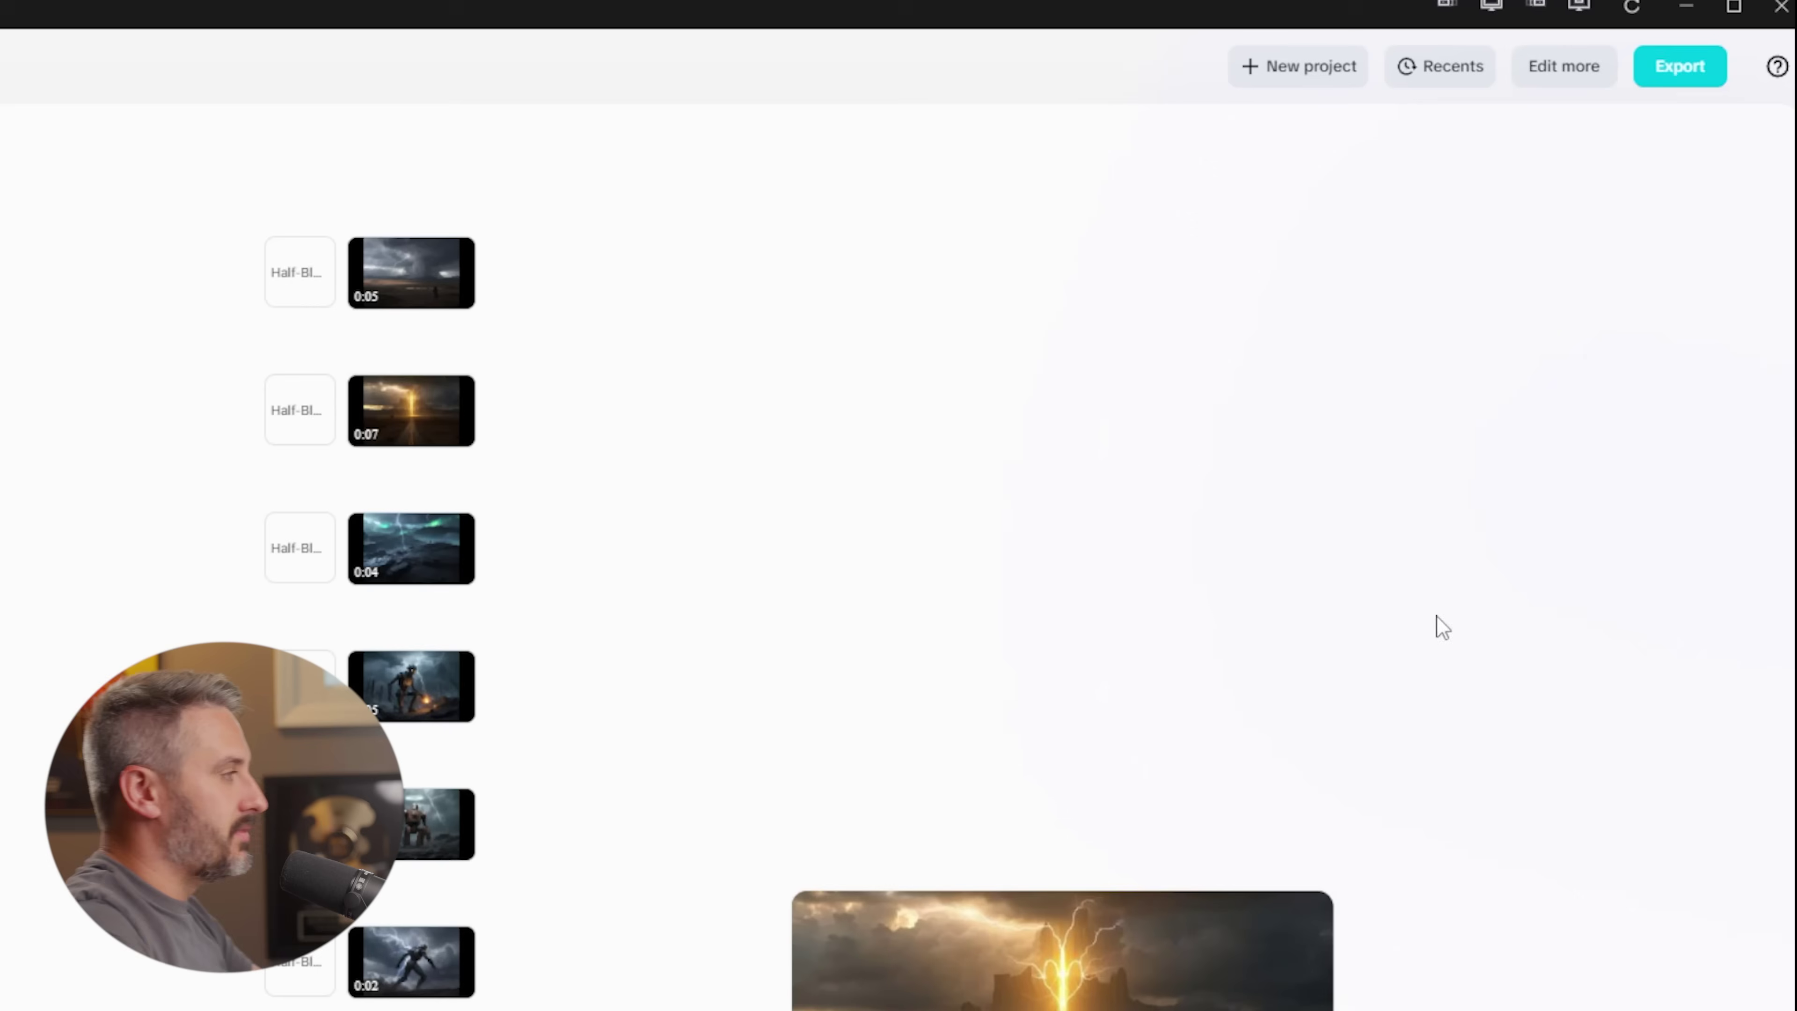
{"action": "scroll", "coordinate": [354, 963], "scroll_direction": "down", "scroll_amount": 10}
{"action": "scroll", "coordinate": [338, 968], "scroll_direction": "down", "scroll_amount": 5}
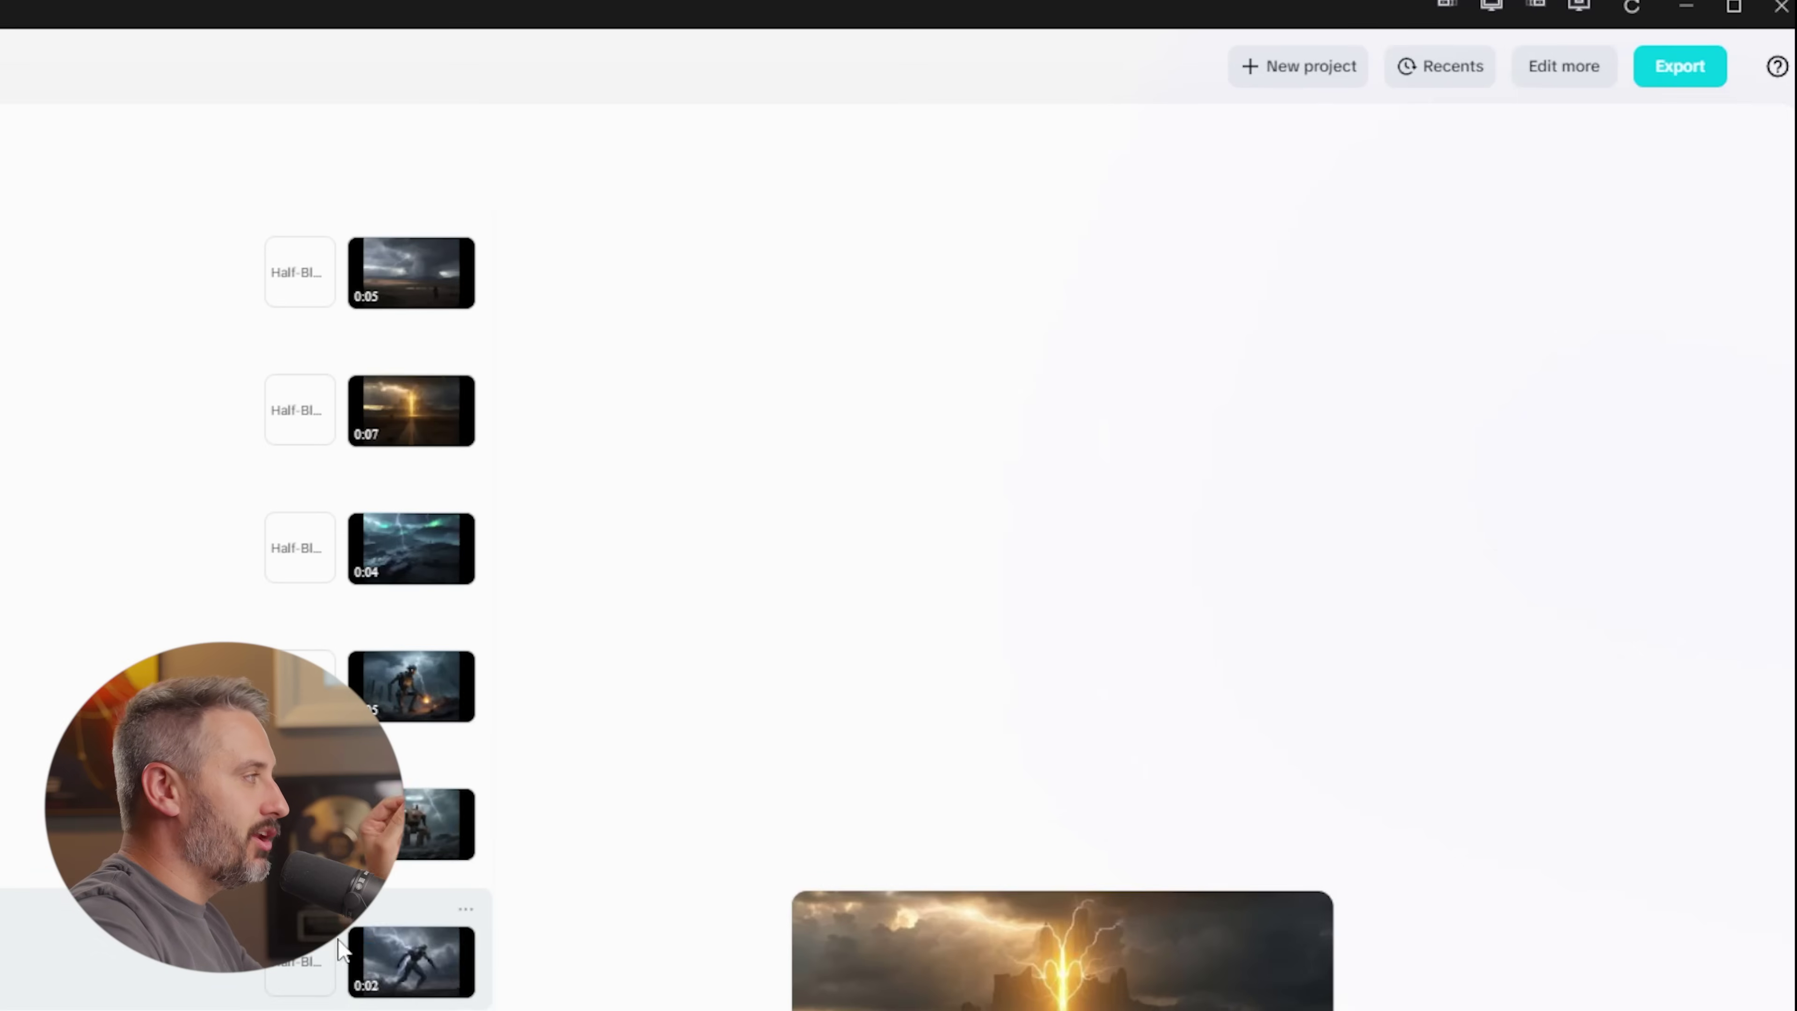
- Move the story into the full editor, scrub to the kneeling robot scene, and expand AI media
{"action": "left_click", "coordinate": [1562, 79]}
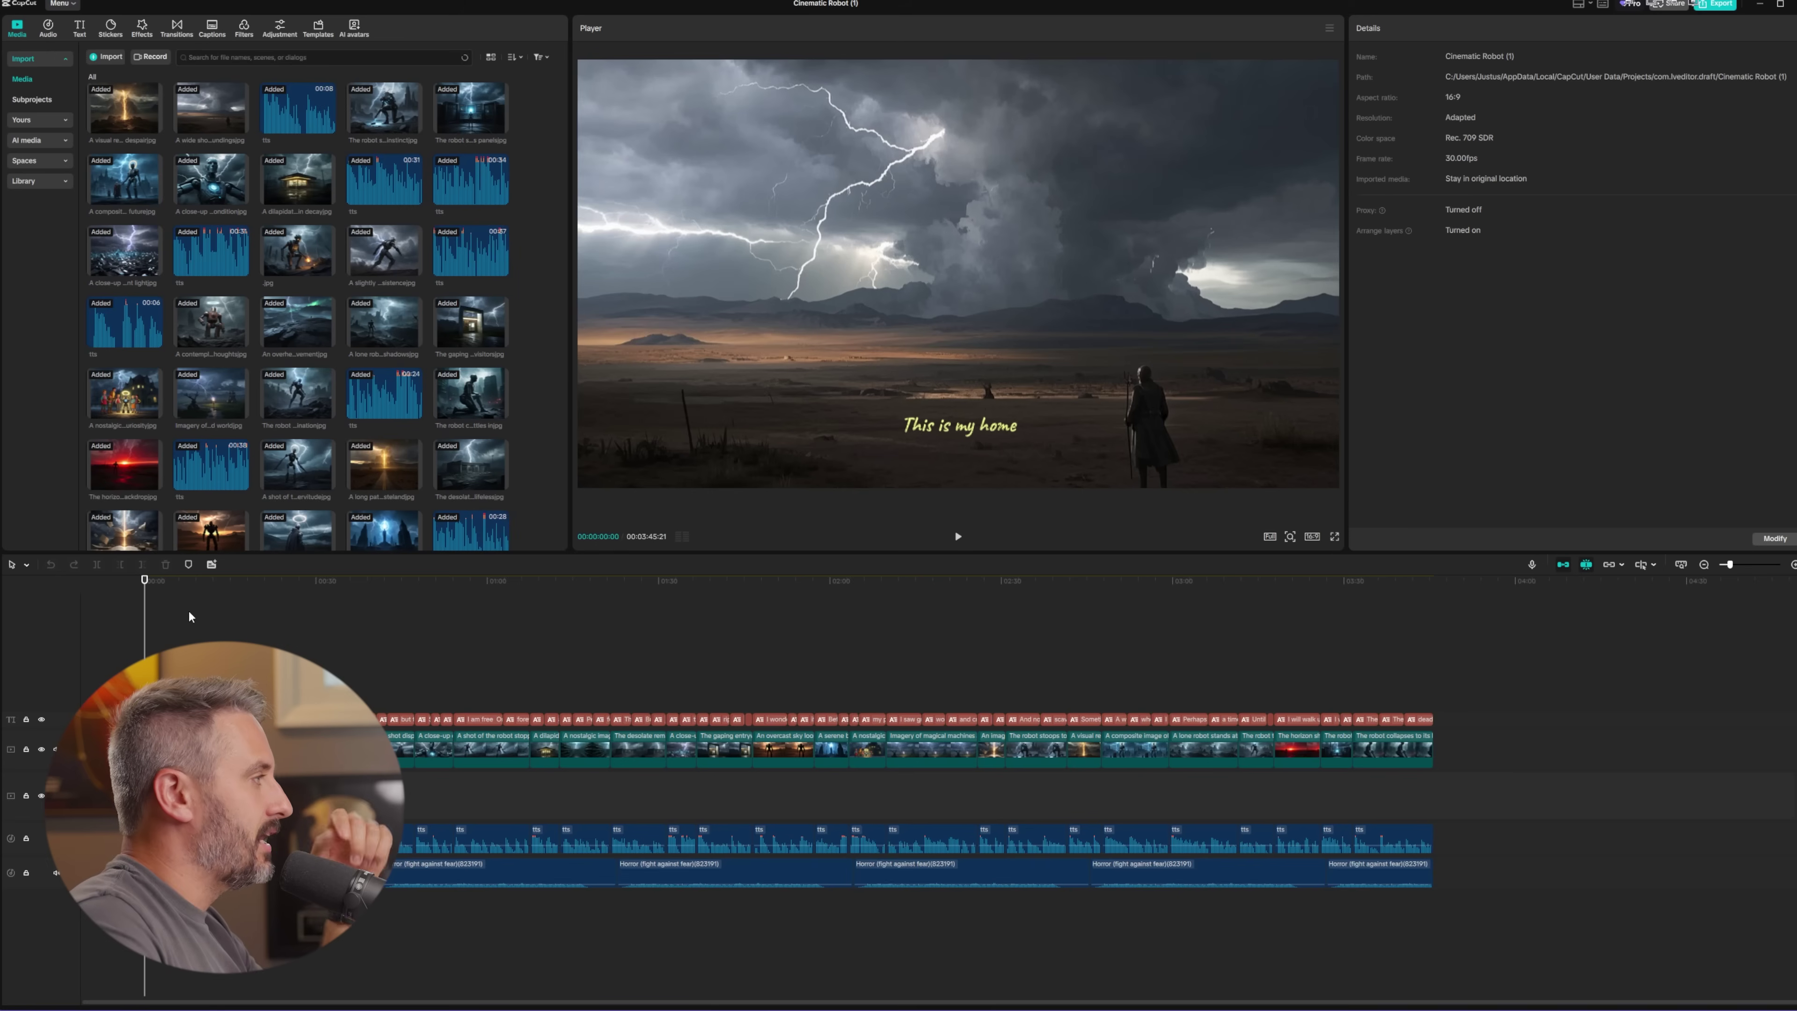
{"action": "mouse_move", "coordinate": [149, 582]}
{"action": "left_mouse_down"}
{"action": "mouse_move", "coordinate": [305, 579]}
{"action": "mouse_move", "coordinate": [144, 580]}
{"action": "left_mouse_up"}
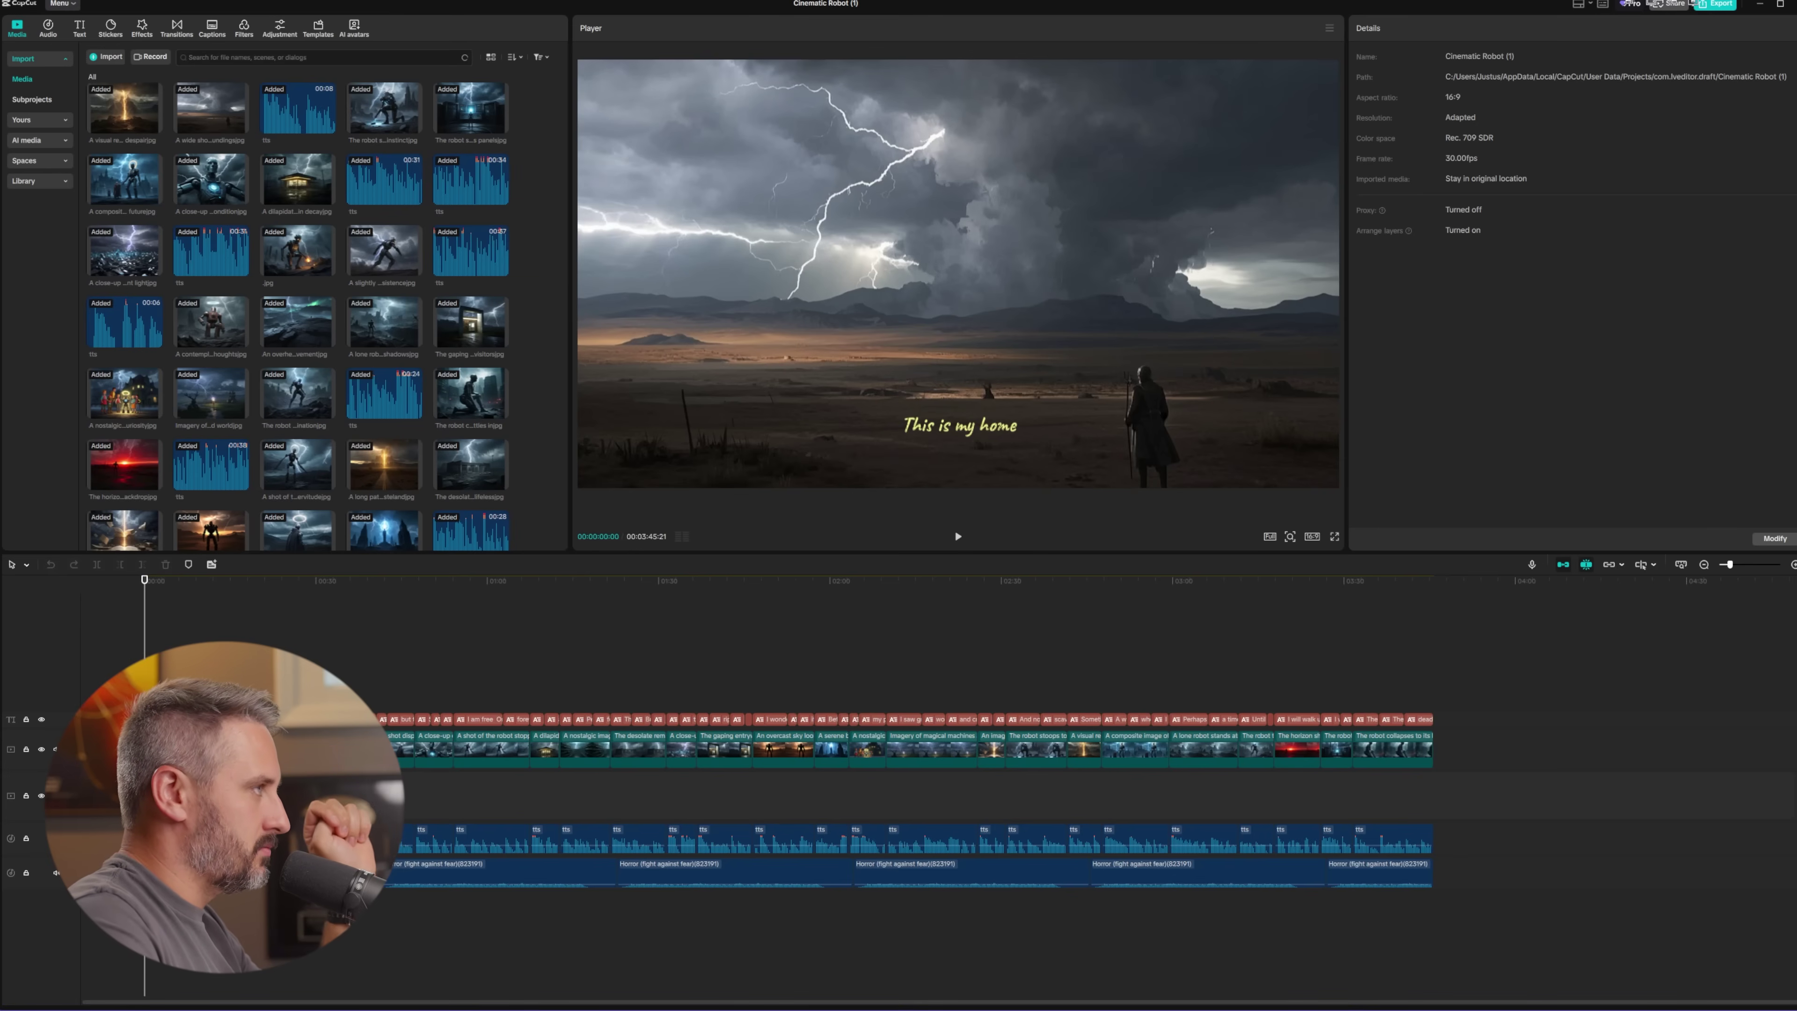
{"action": "left_click_drag", "start_coordinate": [144, 580], "coordinate": [253, 579]}
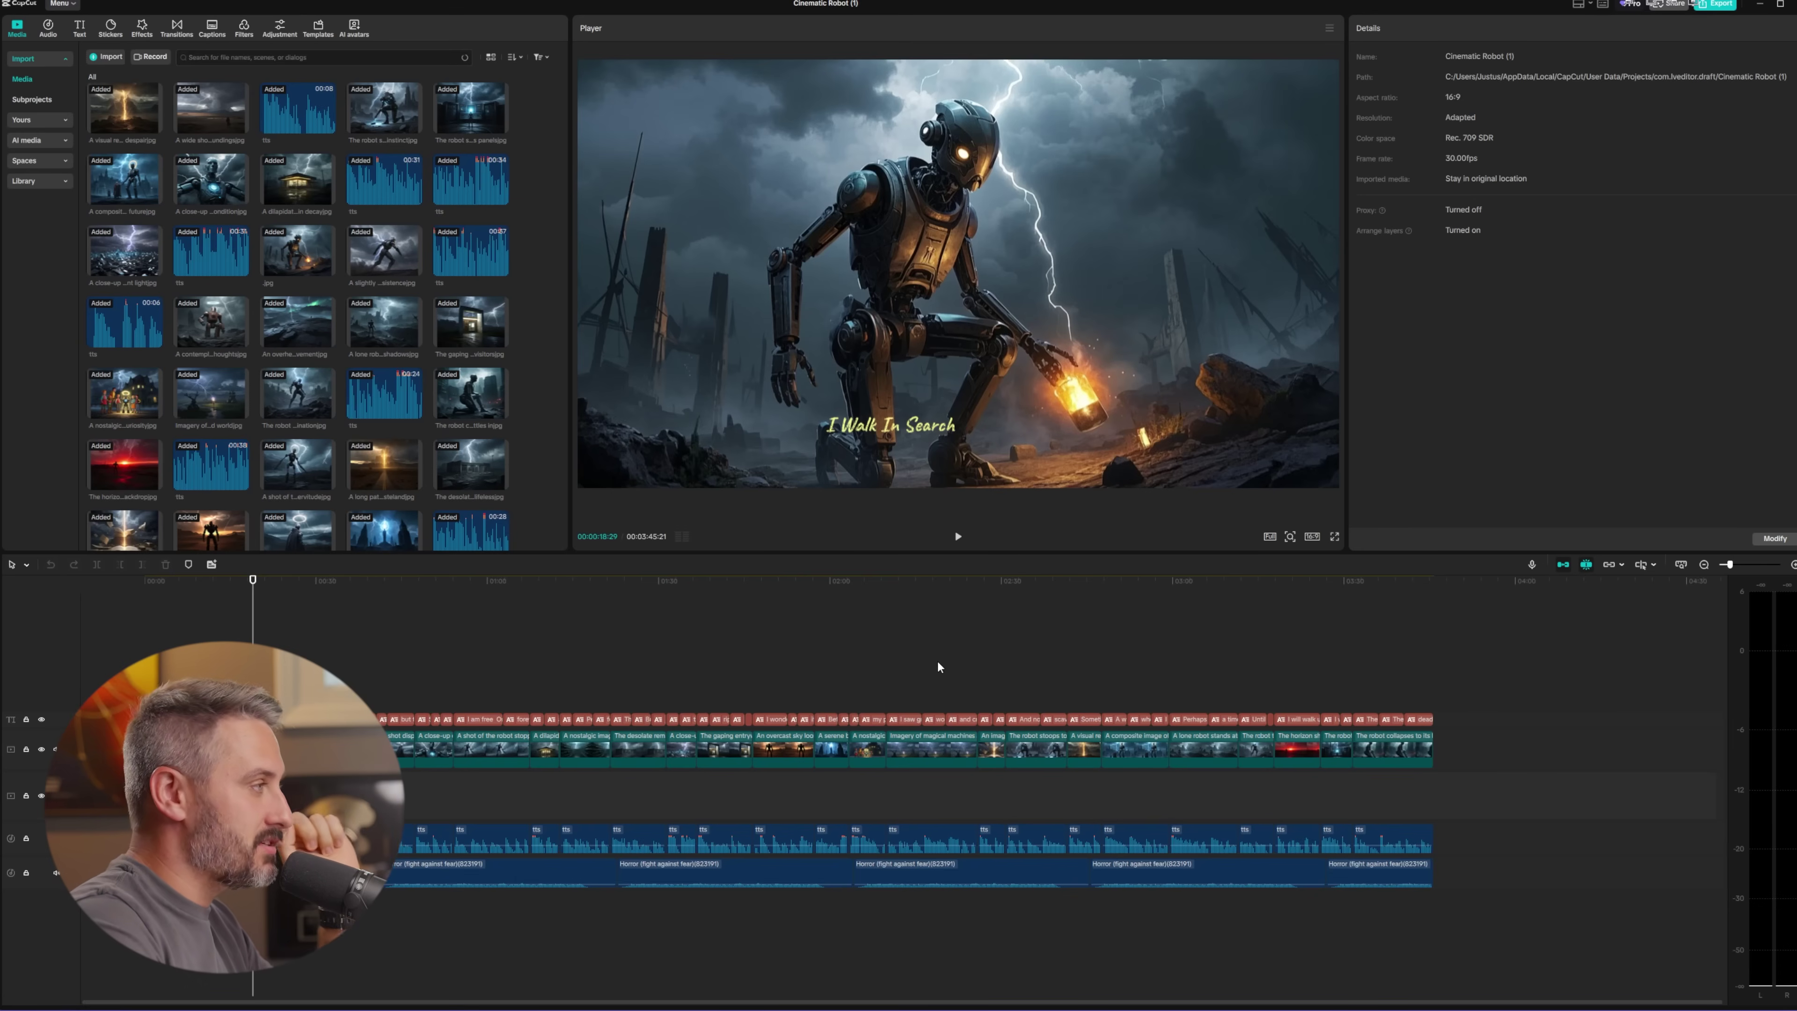
{"action": "left_click", "coordinate": [61, 143]}
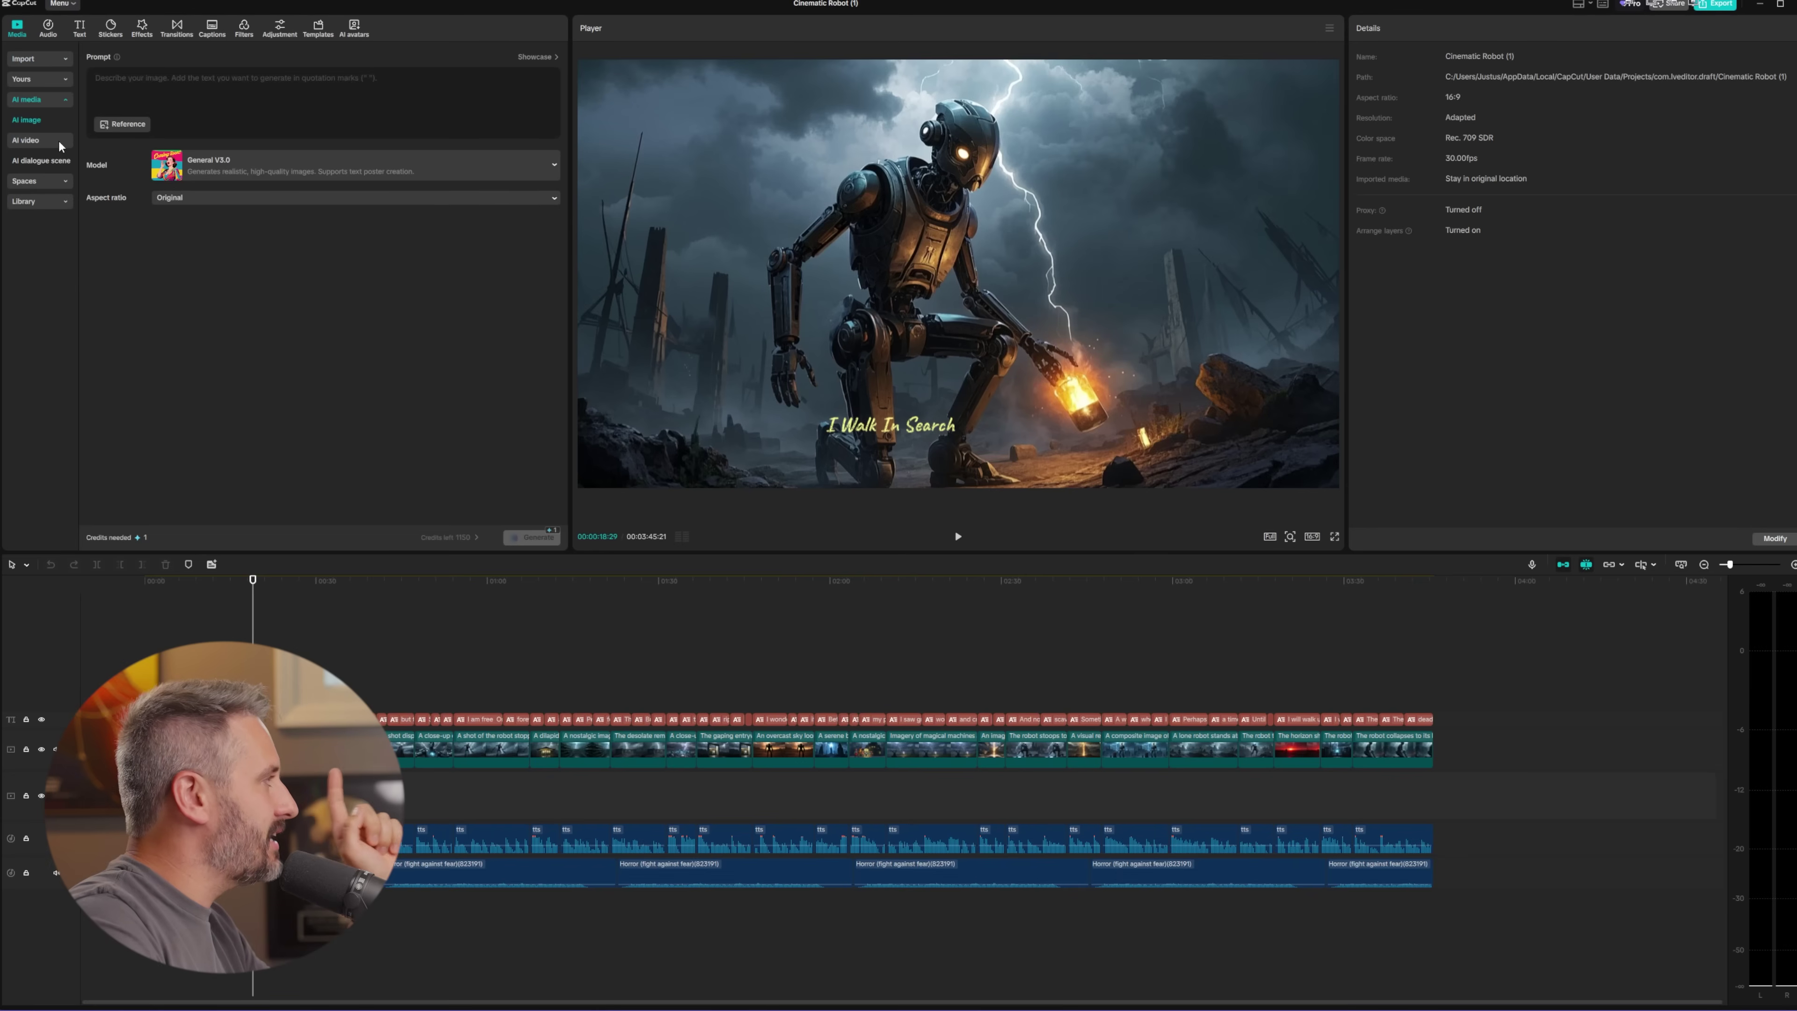
- Generate the kneeling robot clip with Image to video, then play and pause it
{"action": "left_click", "coordinate": [28, 140]}
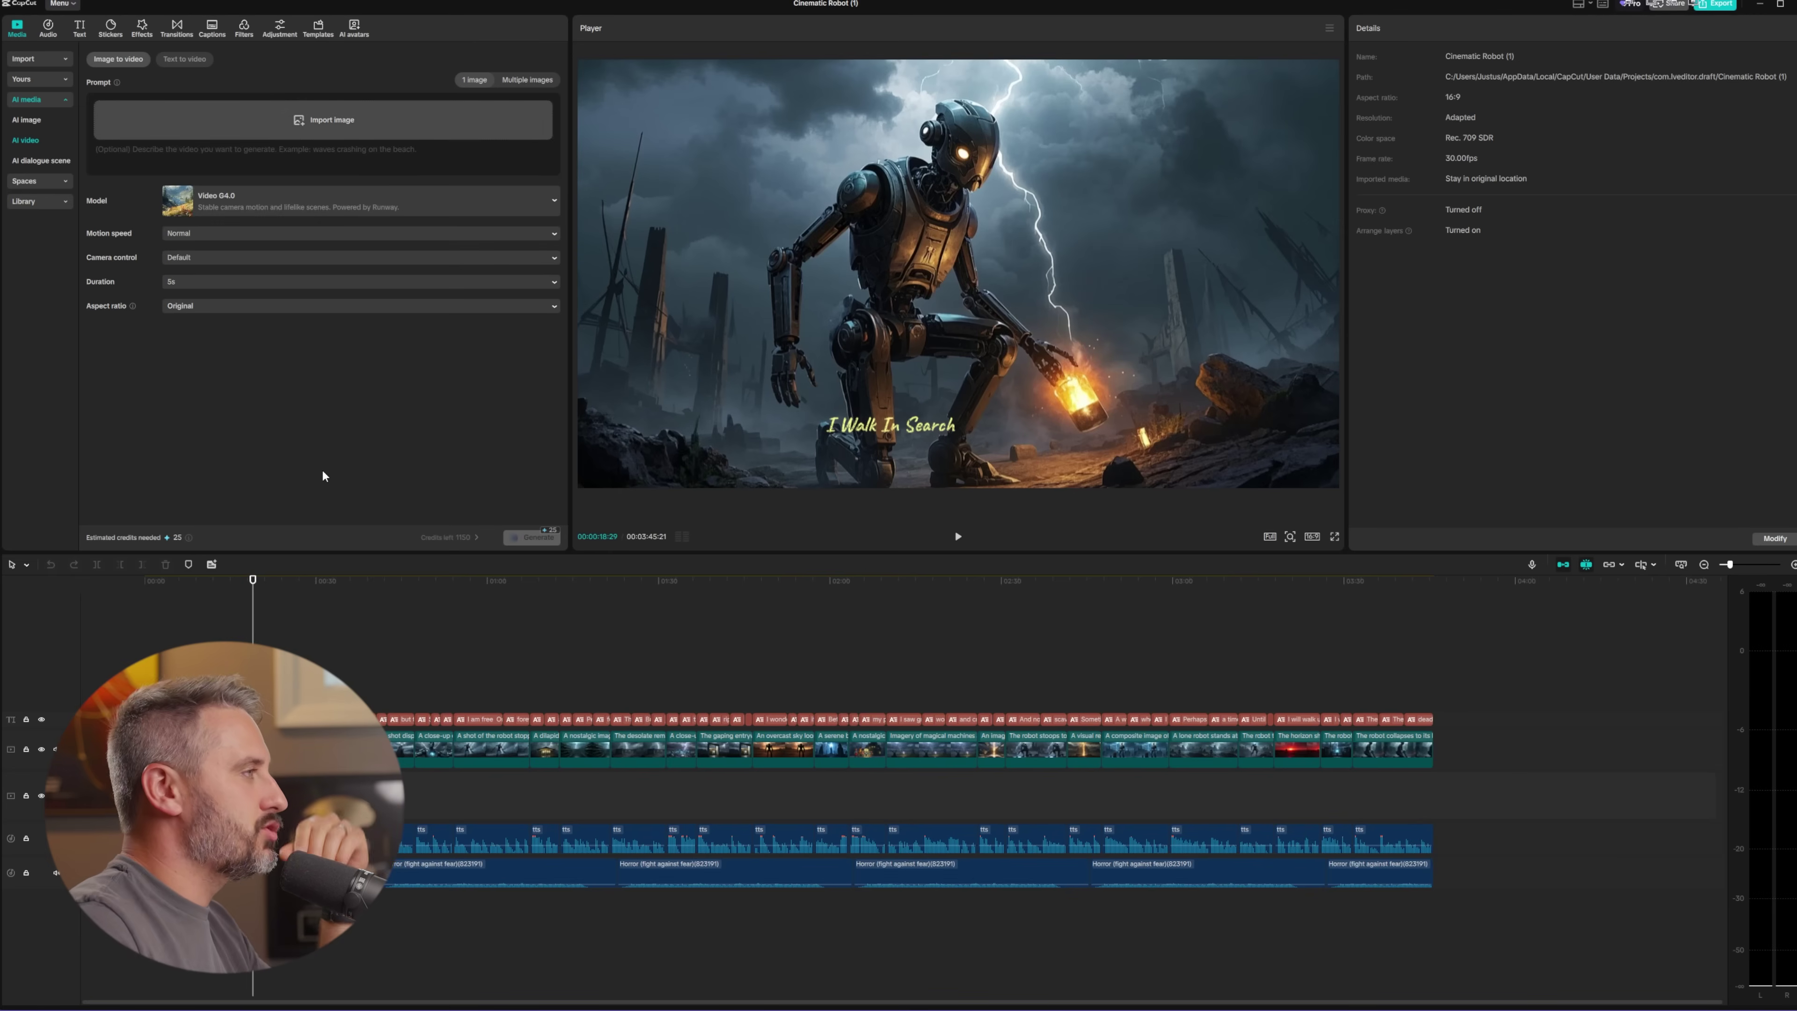
{"action": "mouse_move", "coordinate": [187, 543]}
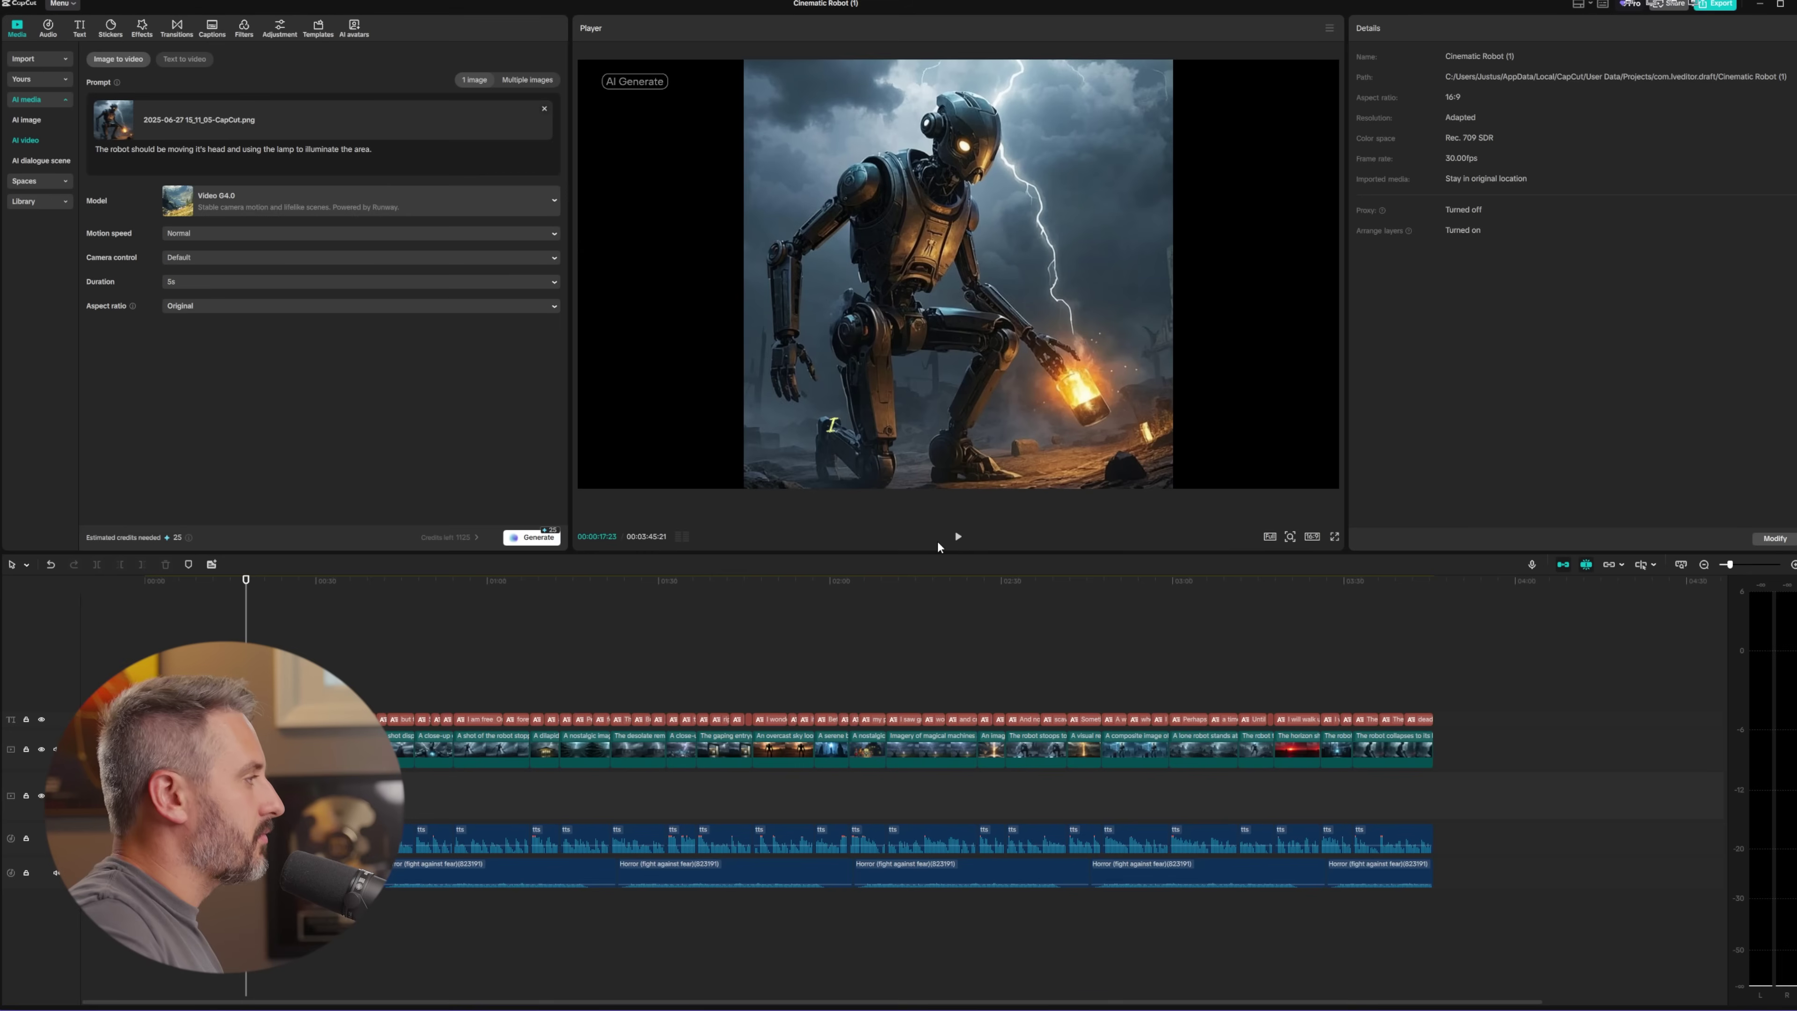
{"action": "key", "text": "space"}
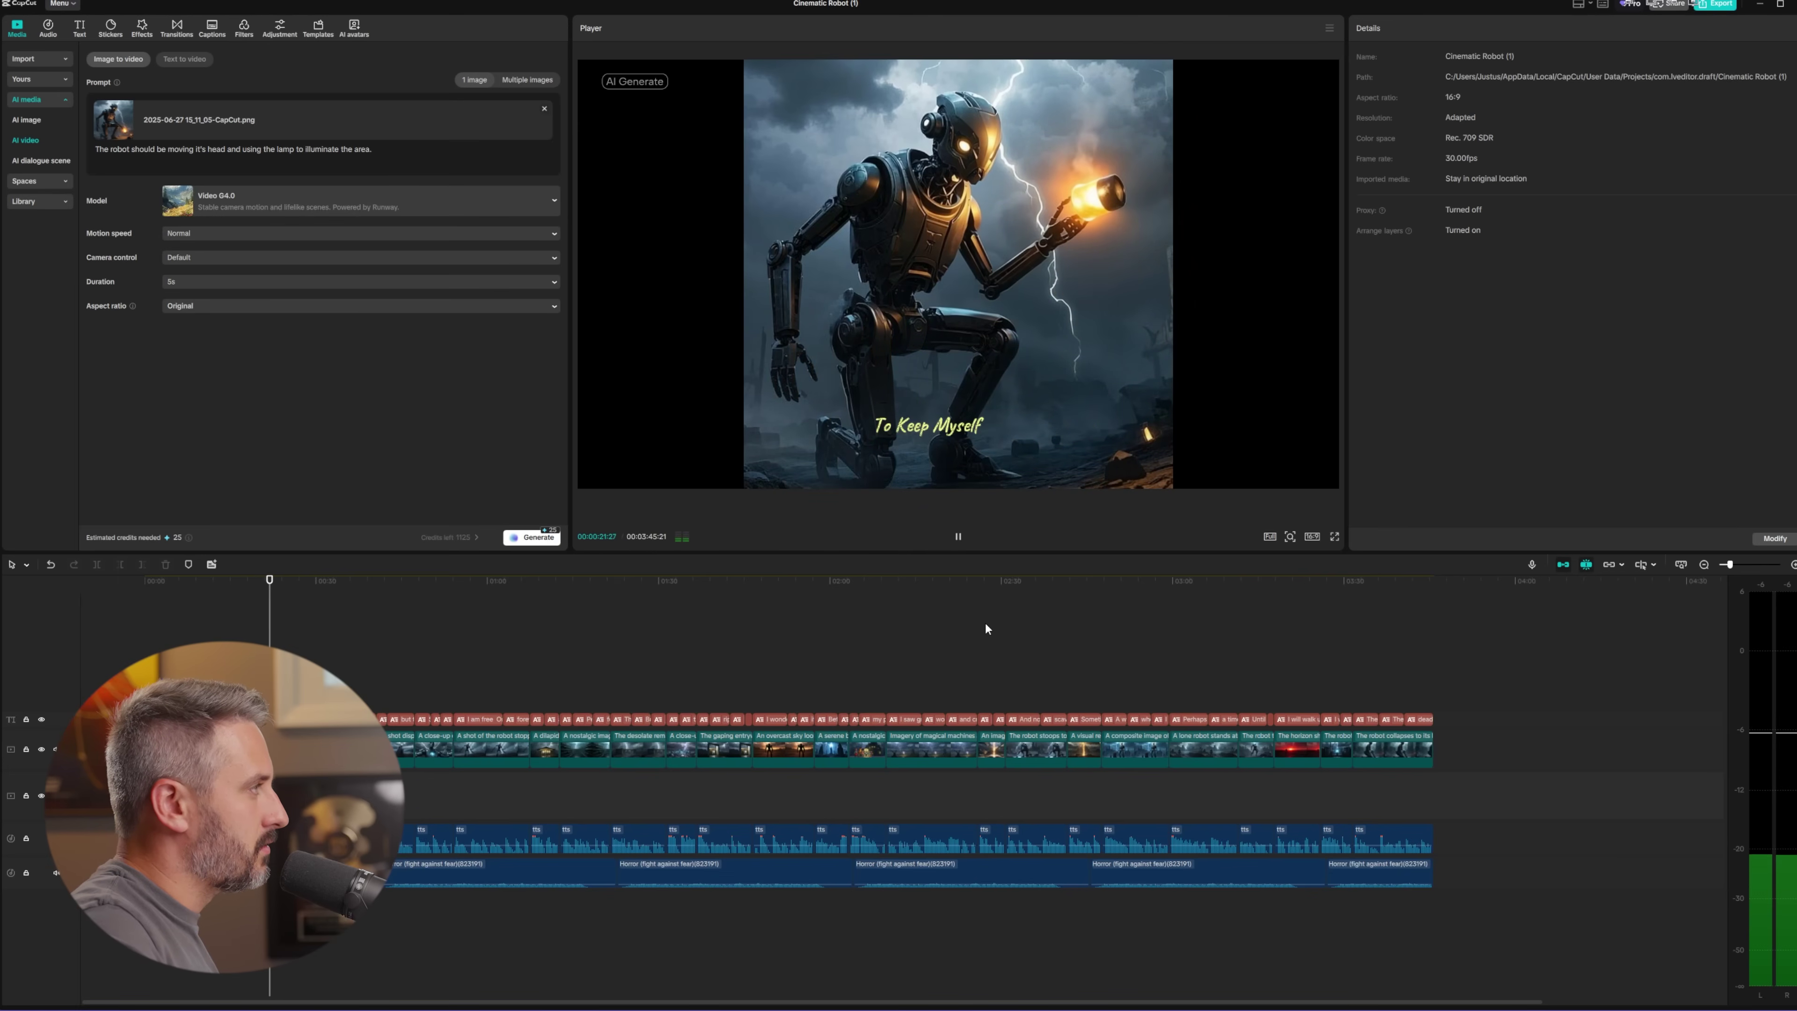
{"action": "key", "text": "space"}
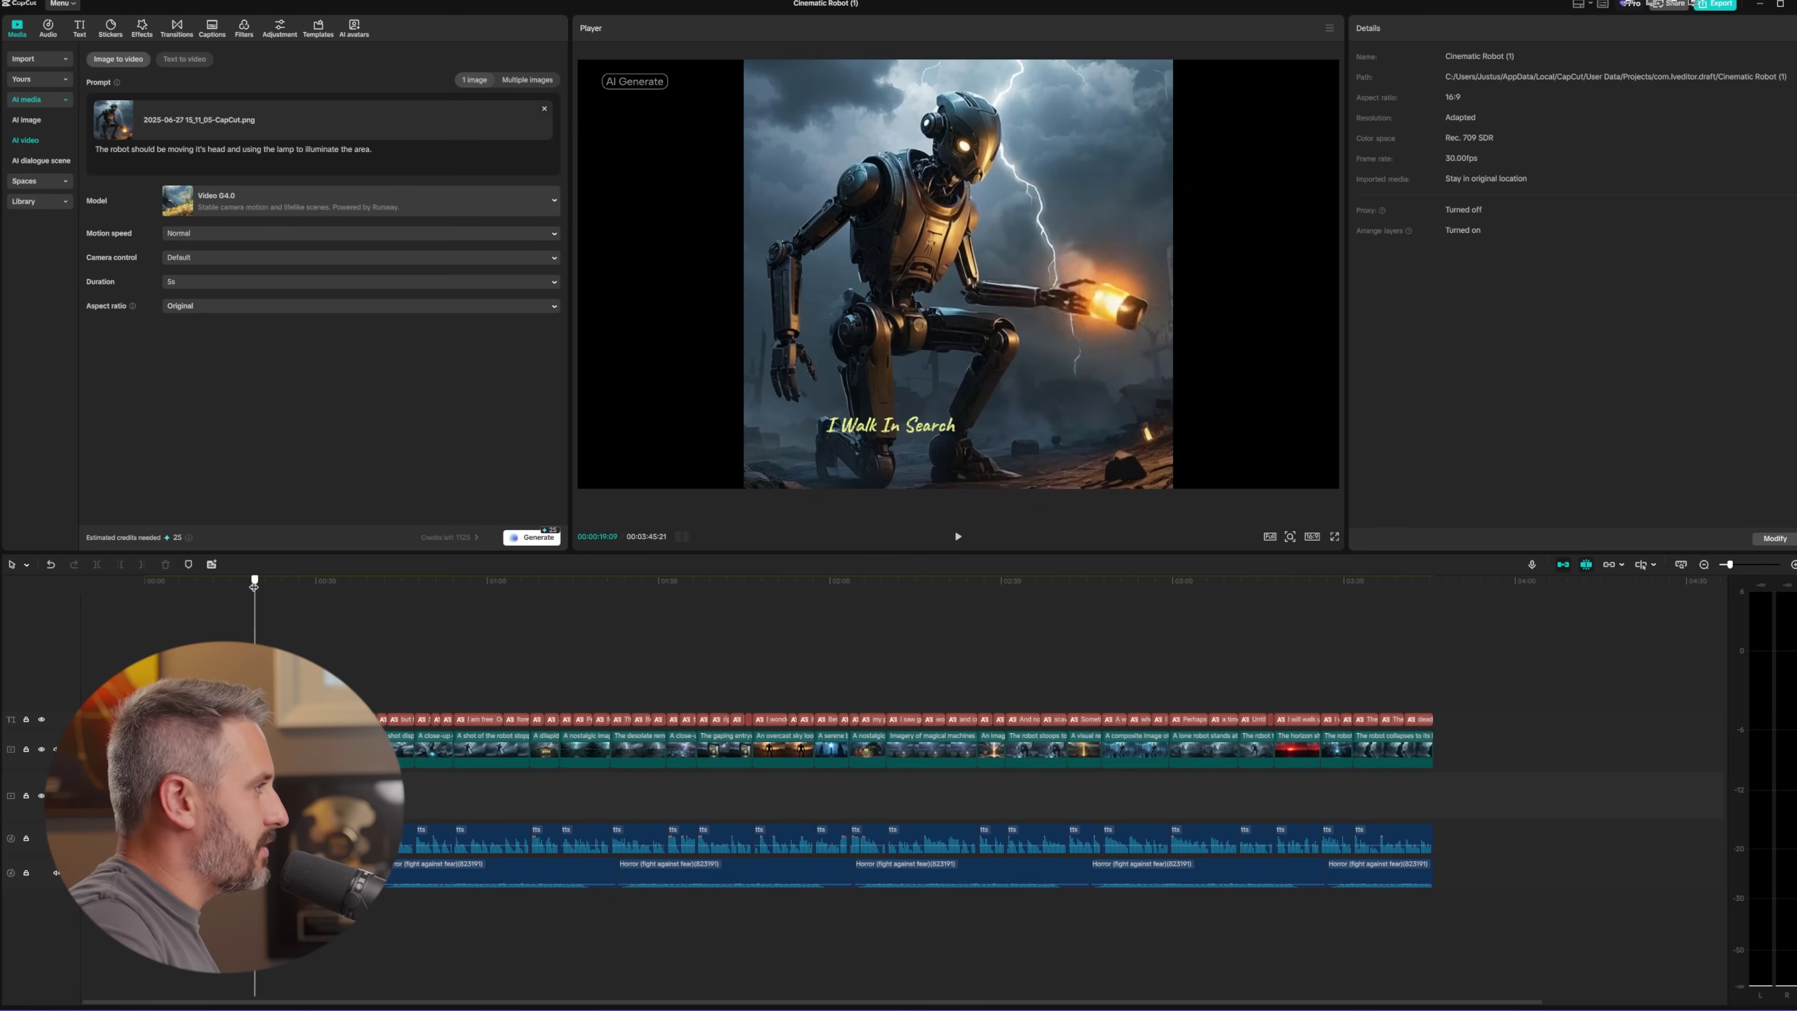